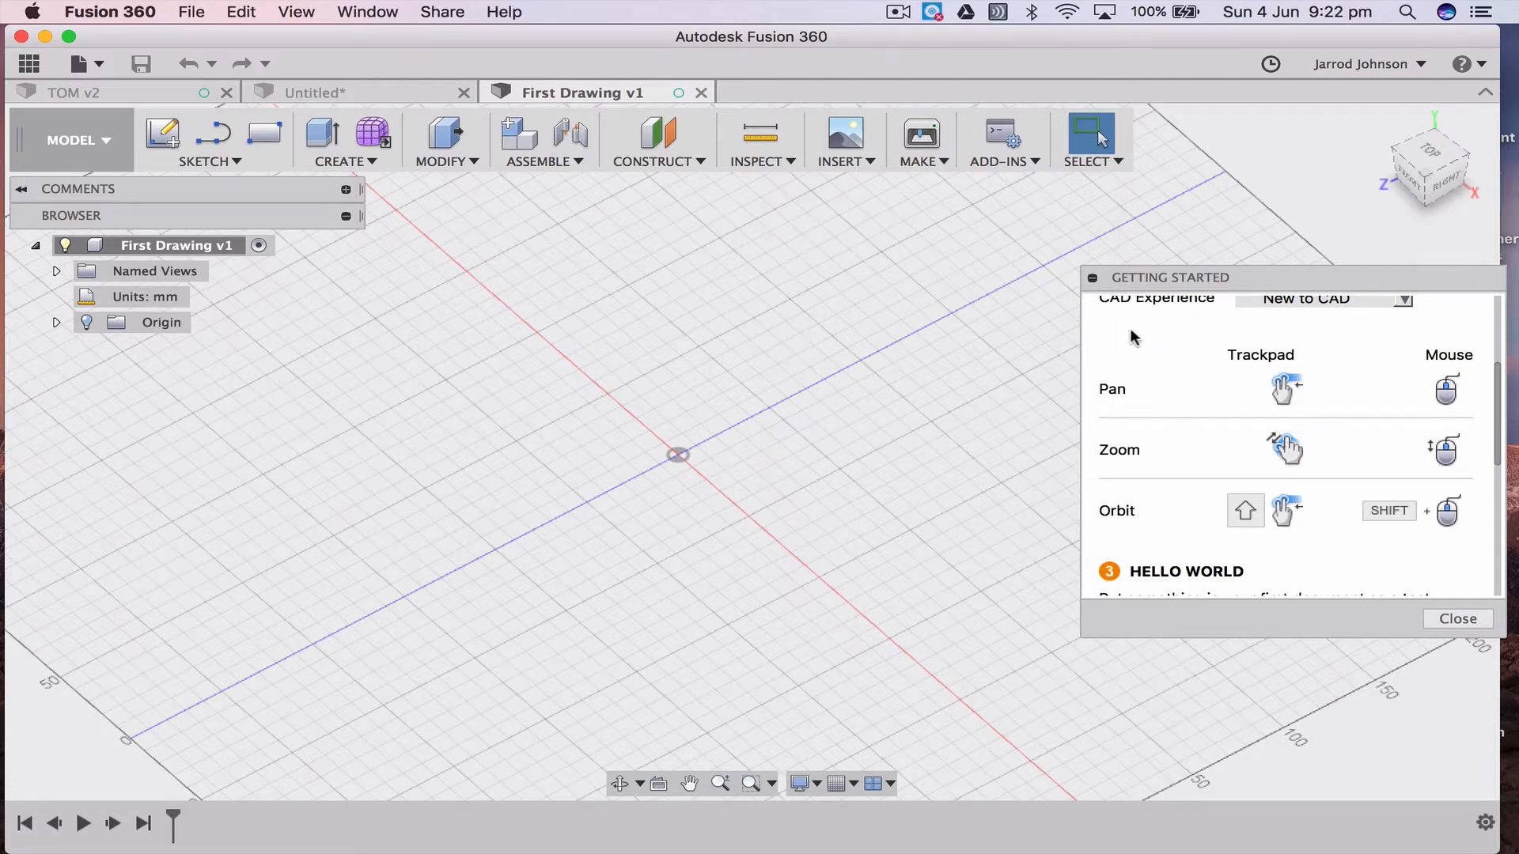
Review the default units and the pan, zoom and orbit controls in the Getting Started guide
{"action": "scroll", "coordinate": [1252, 451], "scroll_direction": "up", "scroll_amount": 5}
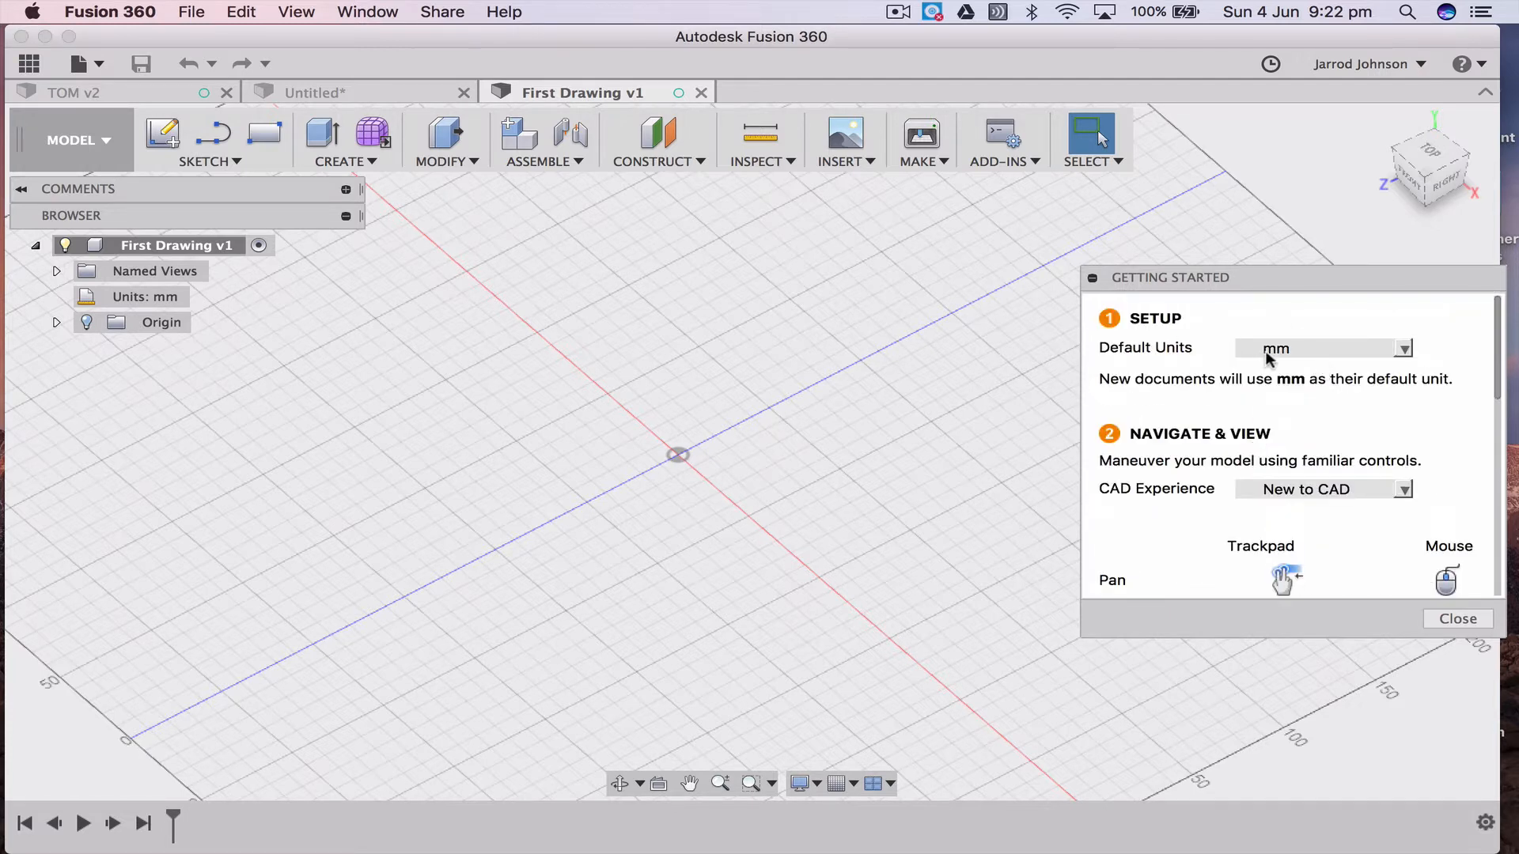
{"action": "scroll", "coordinate": [1210, 462], "scroll_direction": "down", "scroll_amount": 4}
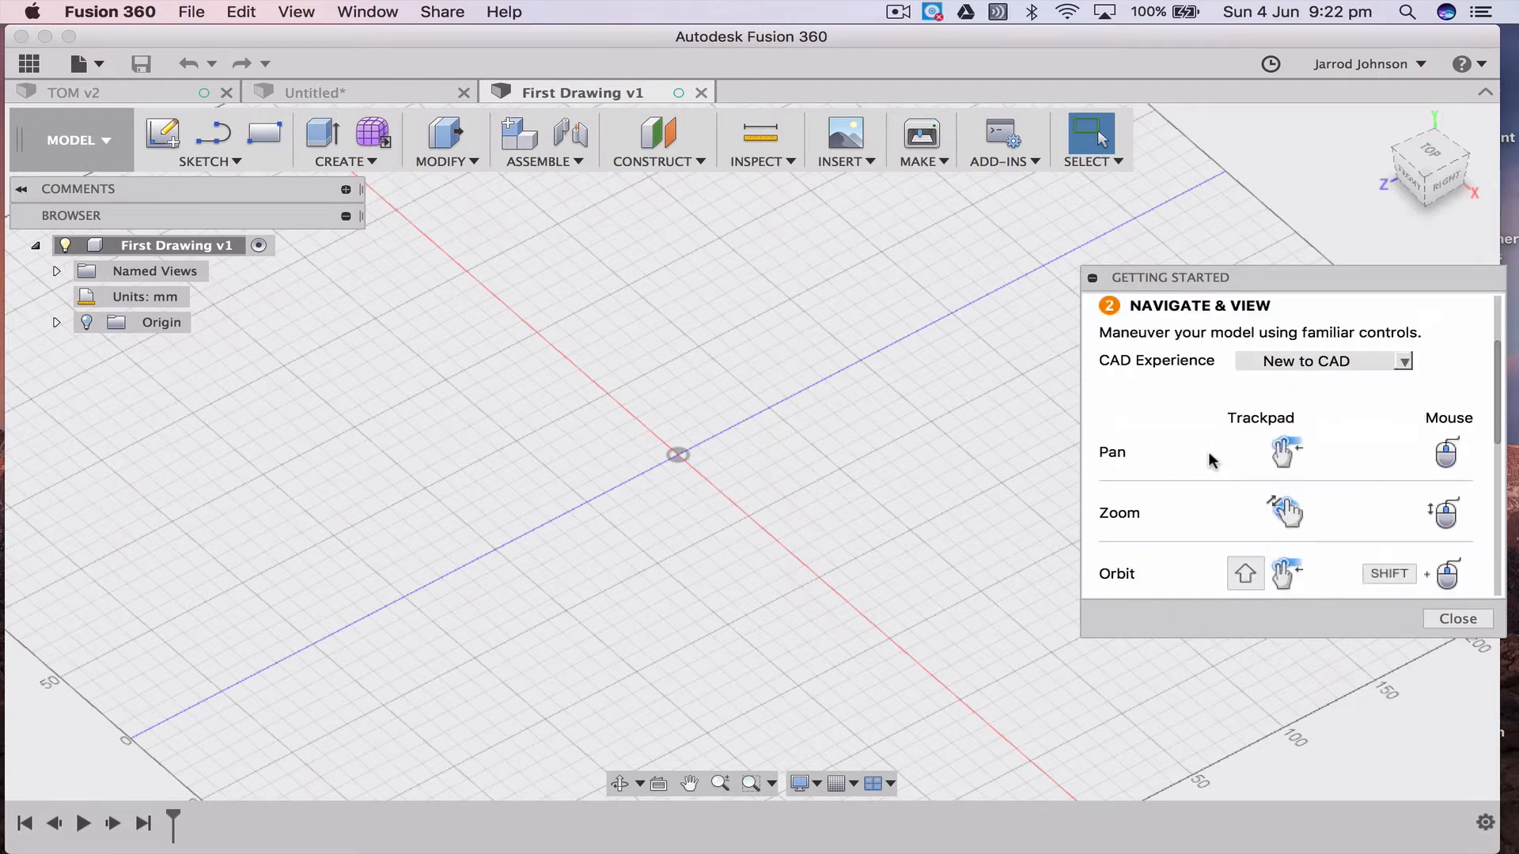
{"action": "scroll", "coordinate": [1240, 482], "scroll_direction": "down", "scroll_amount": 2}
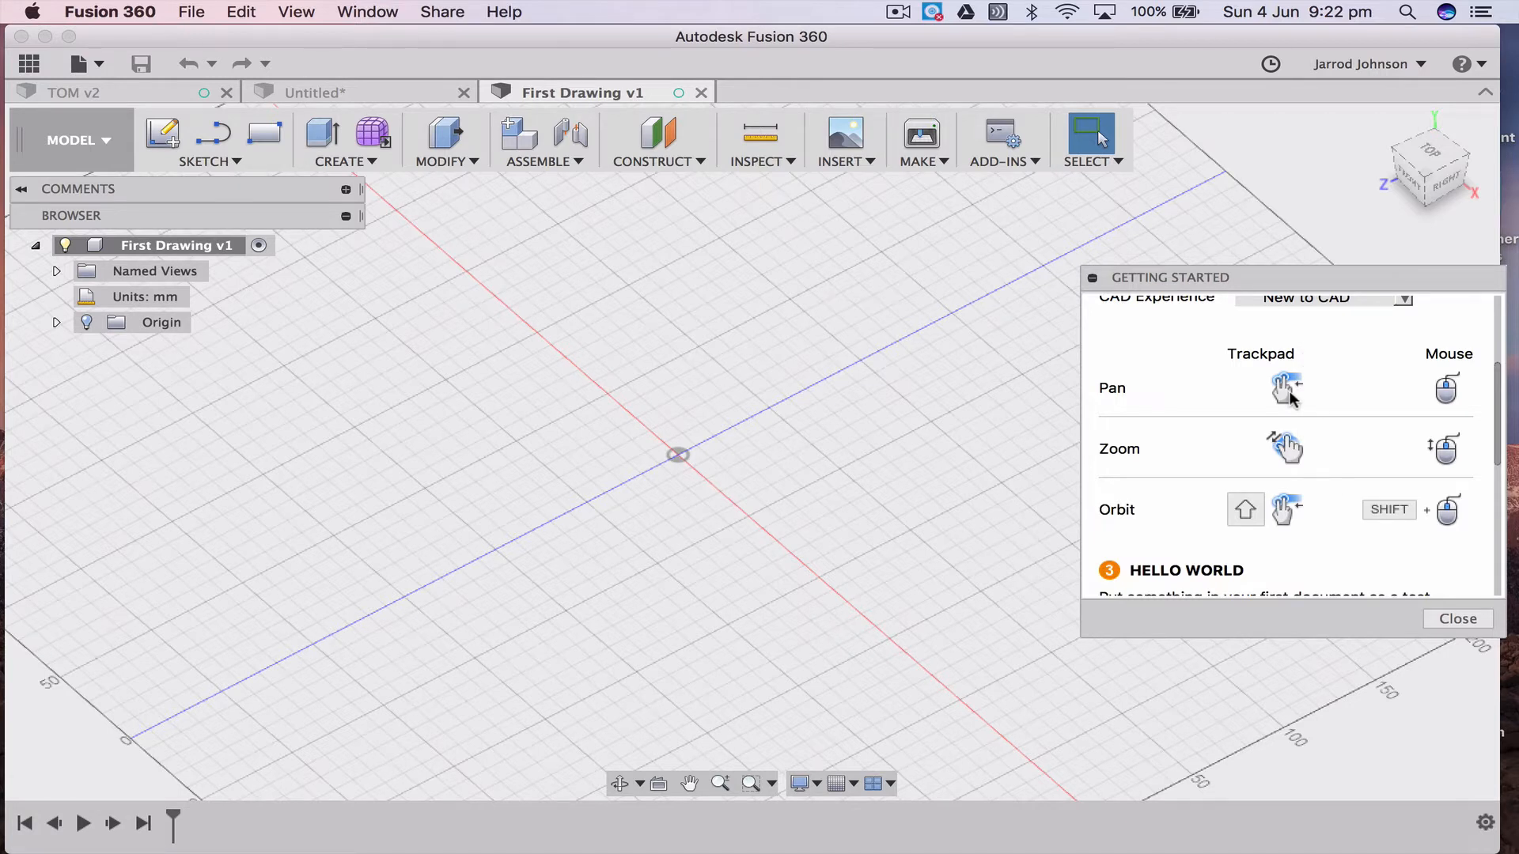
{"action": "scroll", "coordinate": [1290, 394], "scroll_direction": "up", "scroll_amount": 2}
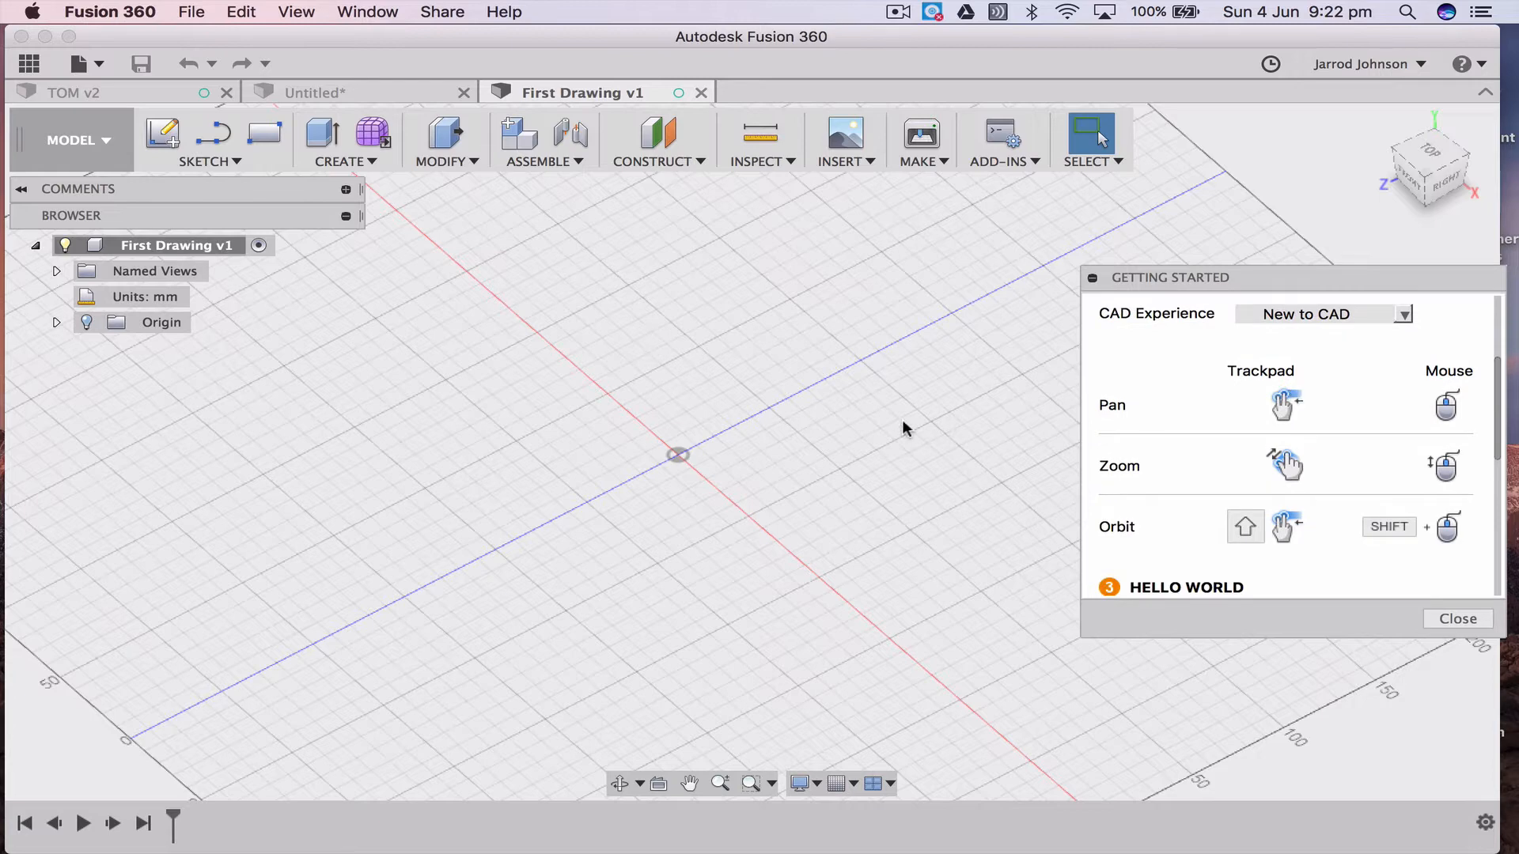
Try out panning, zooming and orbiting the empty modelling grid
{"action": "scroll", "coordinate": [902, 421], "scroll_direction": "right", "scroll_amount": 5}
{"action": "scroll", "coordinate": [855, 416], "scroll_direction": "left", "scroll_amount": 4}
{"action": "scroll", "coordinate": [855, 416], "scroll_direction": "down", "scroll_amount": 1}
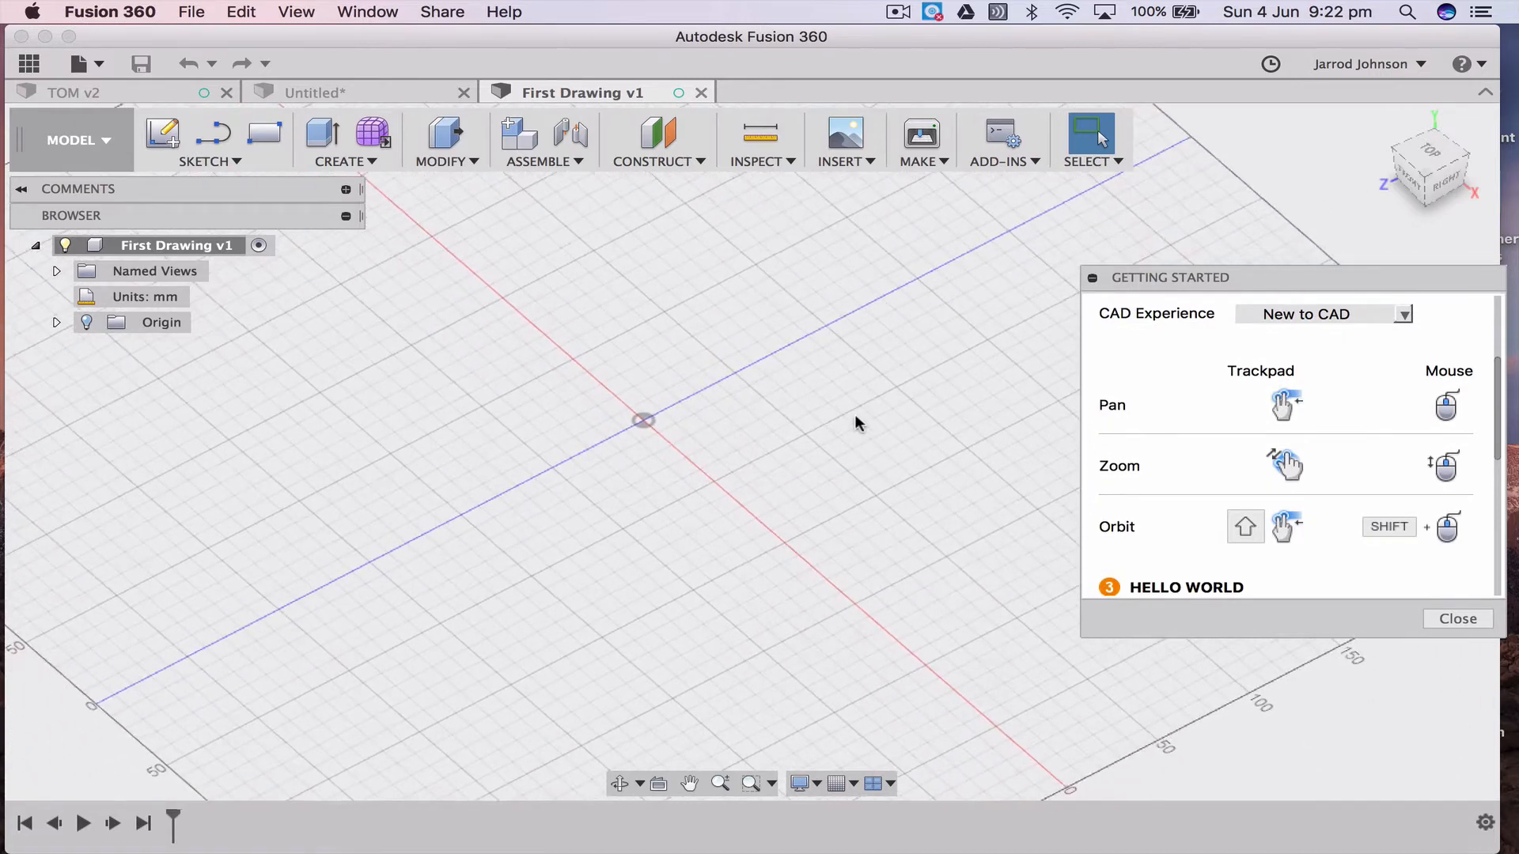
{"action": "scroll", "coordinate": [855, 417], "scroll_direction": "left", "scroll_amount": 3}
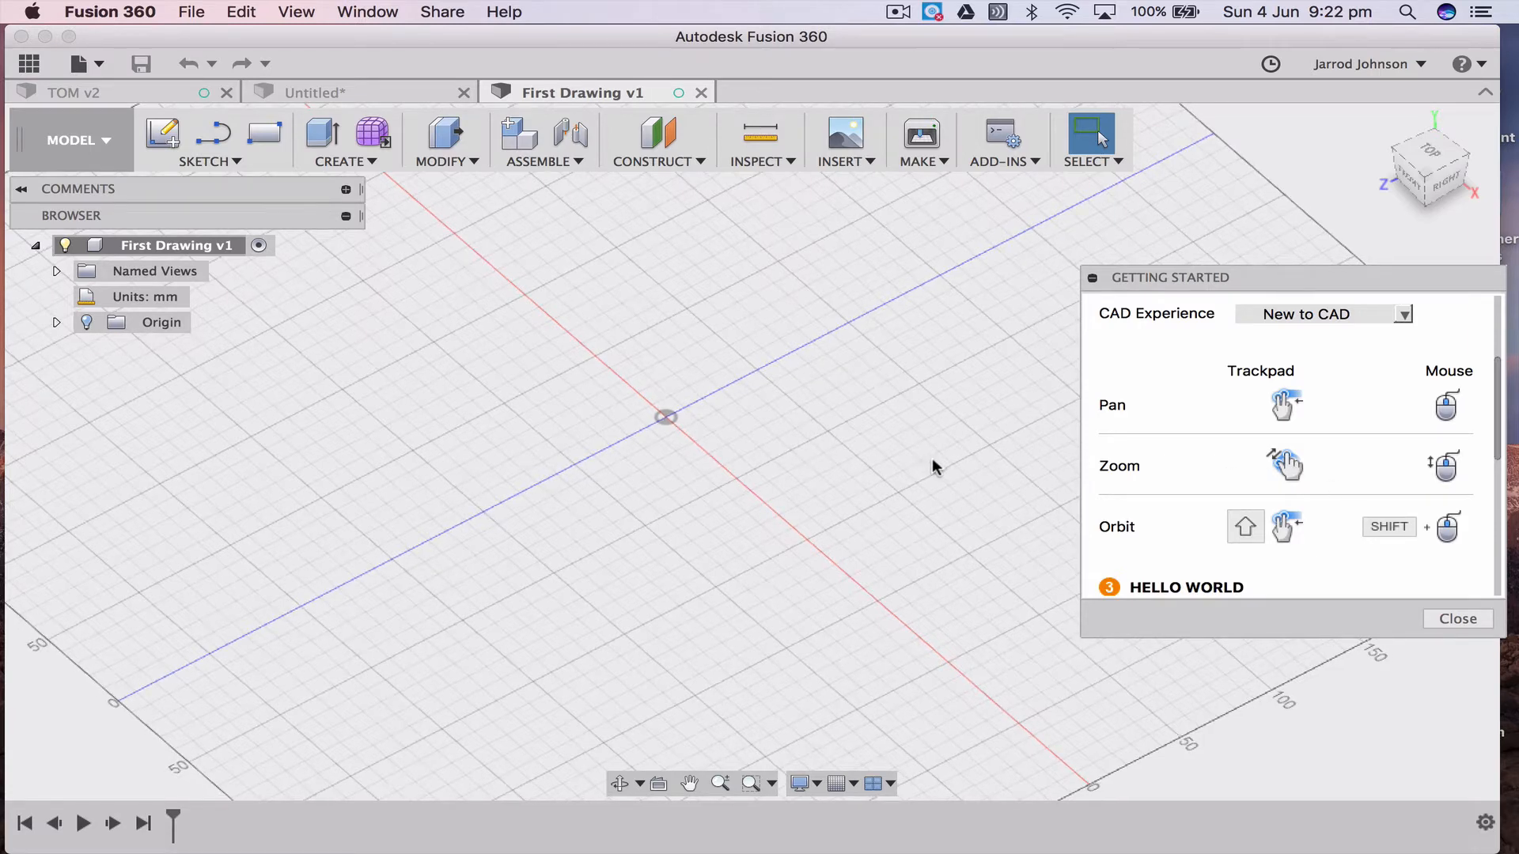
{"action": "scroll", "coordinate": [911, 462], "scroll_direction": "up", "scroll_amount": 4}
{"action": "scroll", "coordinate": [913, 462], "scroll_direction": "down", "scroll_amount": 2}
{"action": "scroll", "coordinate": [913, 465], "scroll_direction": "down", "scroll_amount": 3}
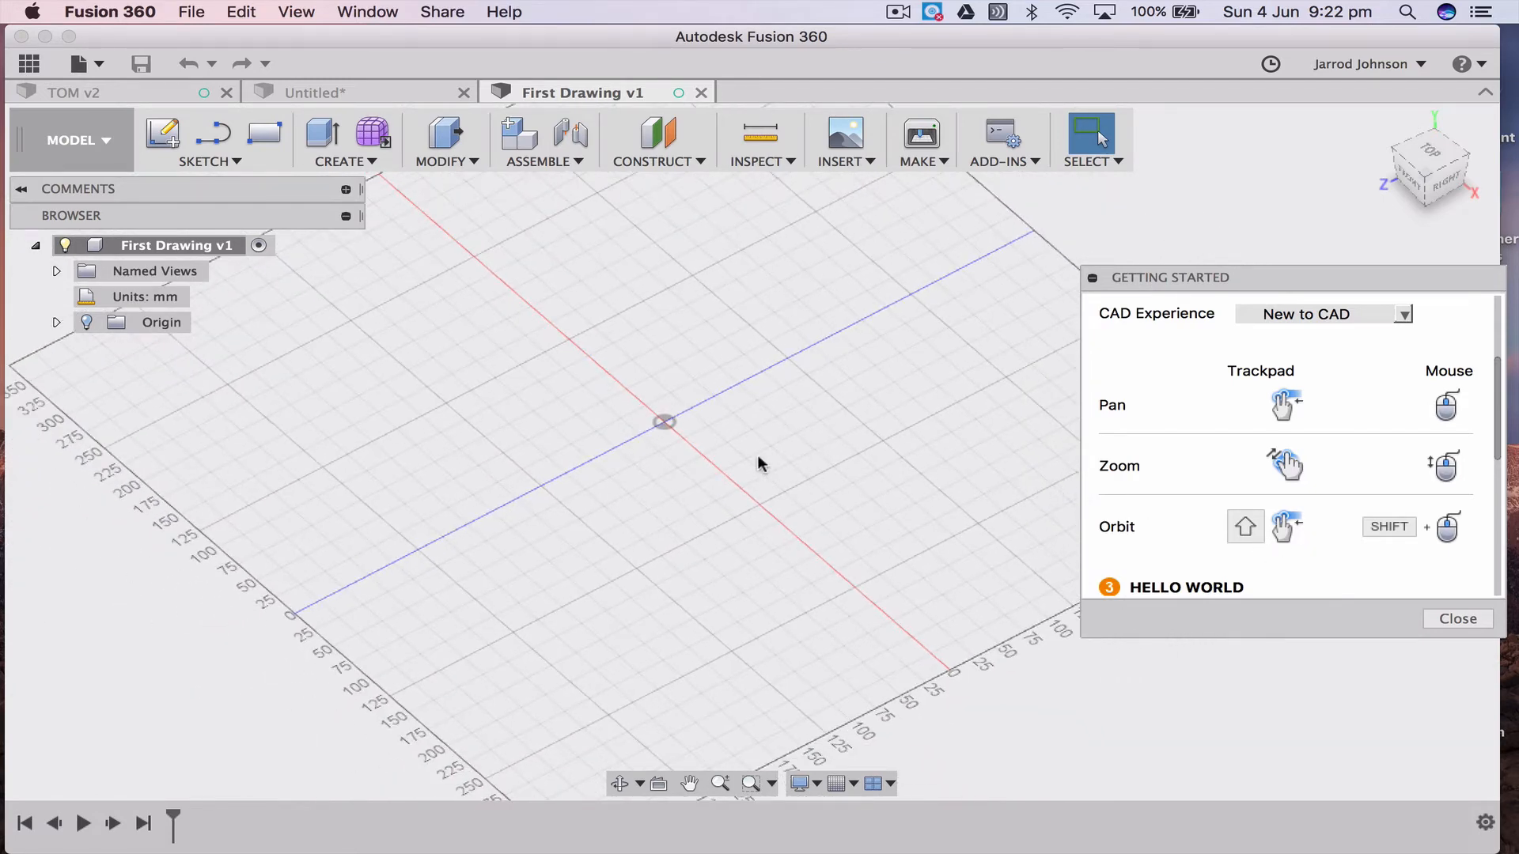
{"action": "scroll", "coordinate": [756, 456], "scroll_direction": "left", "scroll_amount": 5, "text": "shift"}
{"action": "scroll", "coordinate": [757, 456], "scroll_direction": "right", "scroll_amount": 6, "text": "shift"}
{"action": "scroll", "coordinate": [757, 456], "scroll_direction": "down", "scroll_amount": 3, "text": "shift"}
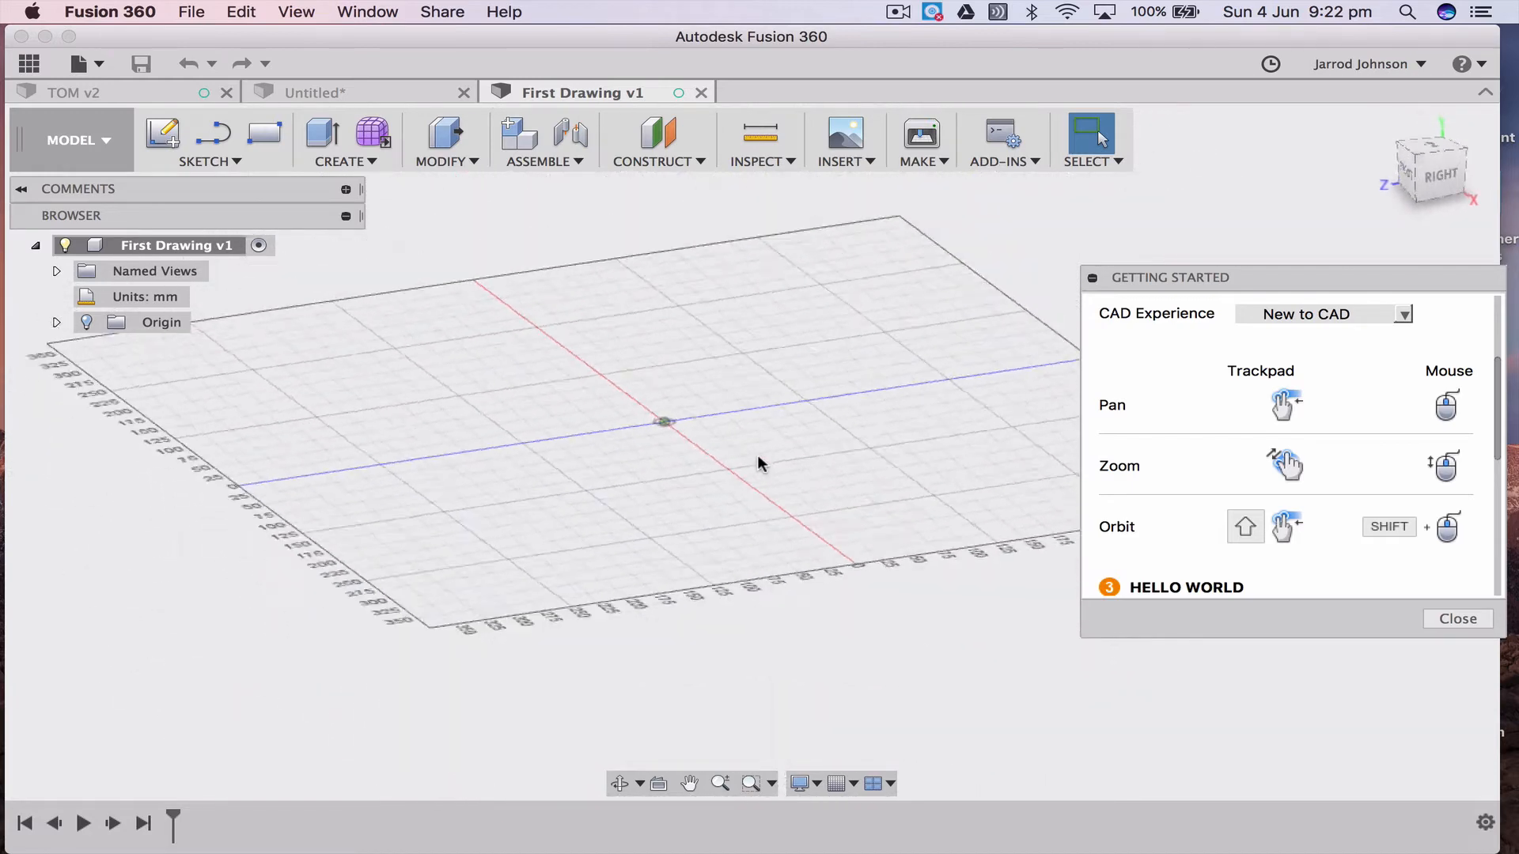
{"action": "scroll", "coordinate": [756, 463], "scroll_direction": "up", "scroll_amount": 3, "text": "shift"}
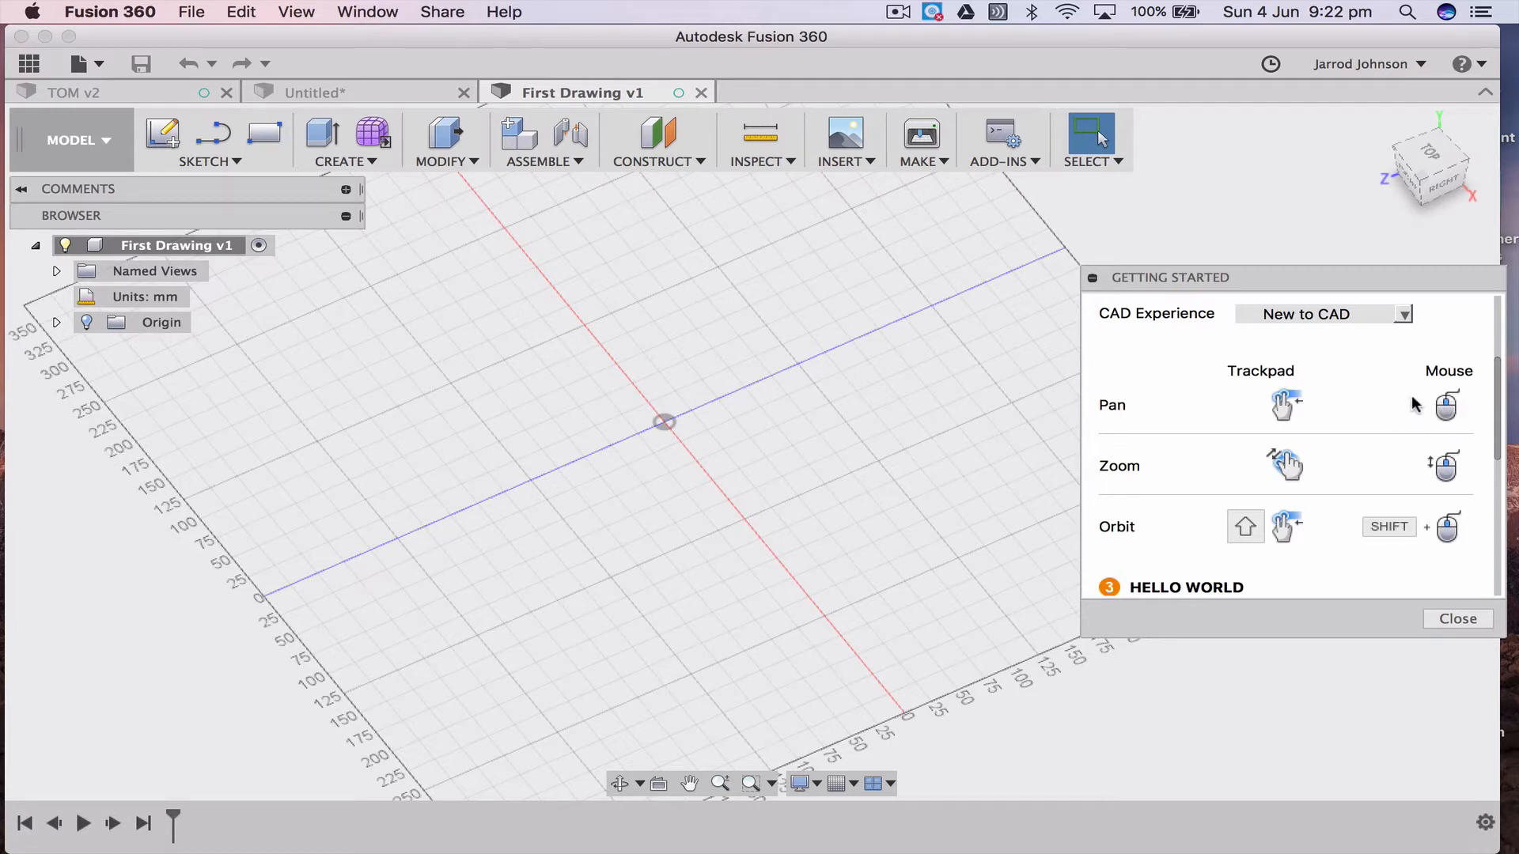
Inspect the workspace from the top and left views, rotate the view, and return to an angled view of the origin
{"action": "left_click", "coordinate": [1428, 166]}
{"action": "left_click", "coordinate": [1429, 166]}
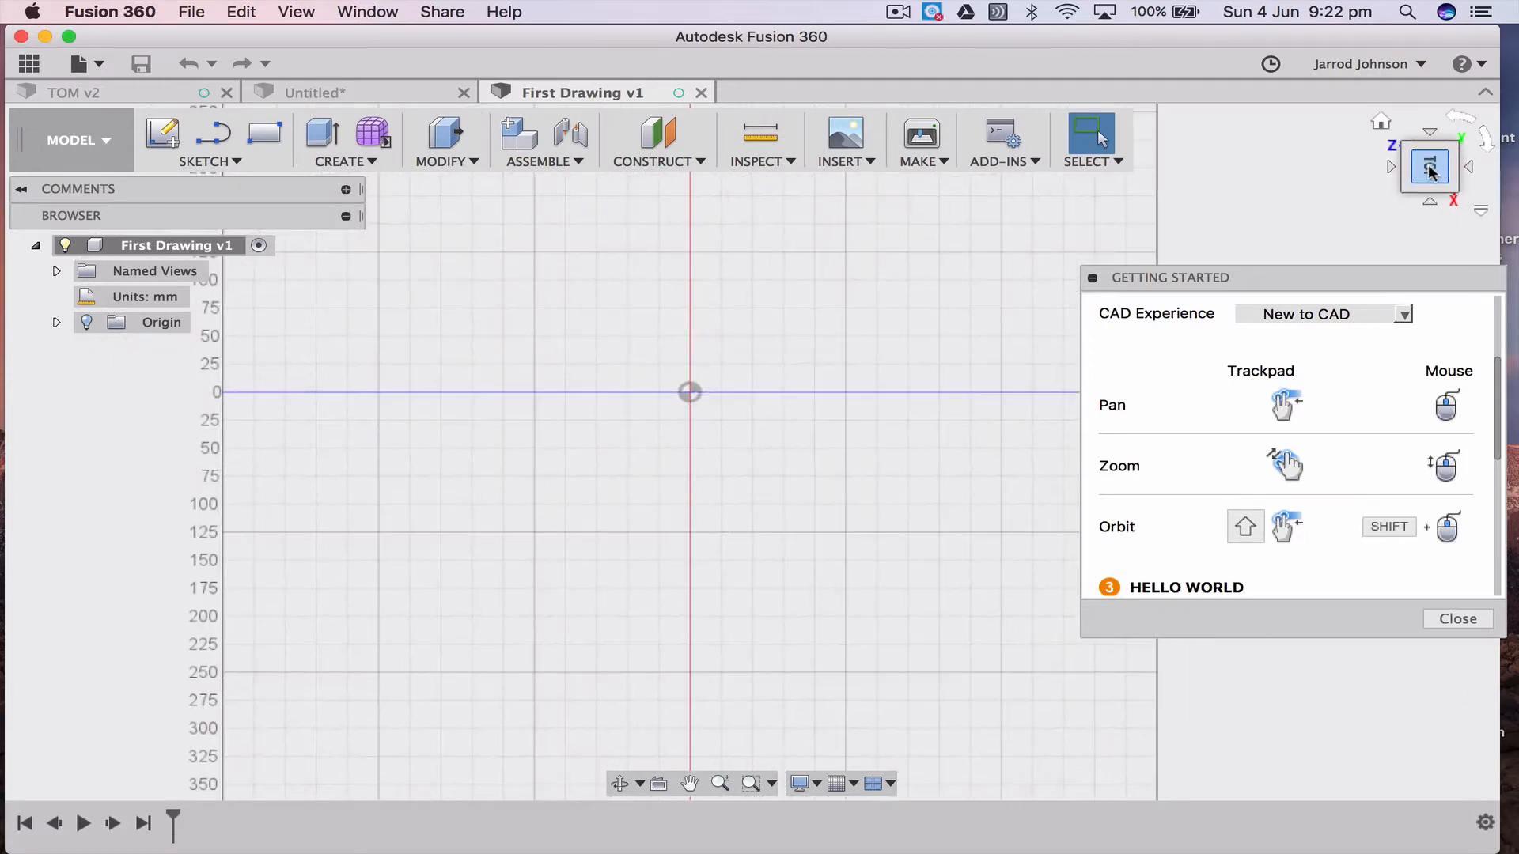
{"action": "left_click", "coordinate": [1432, 133]}
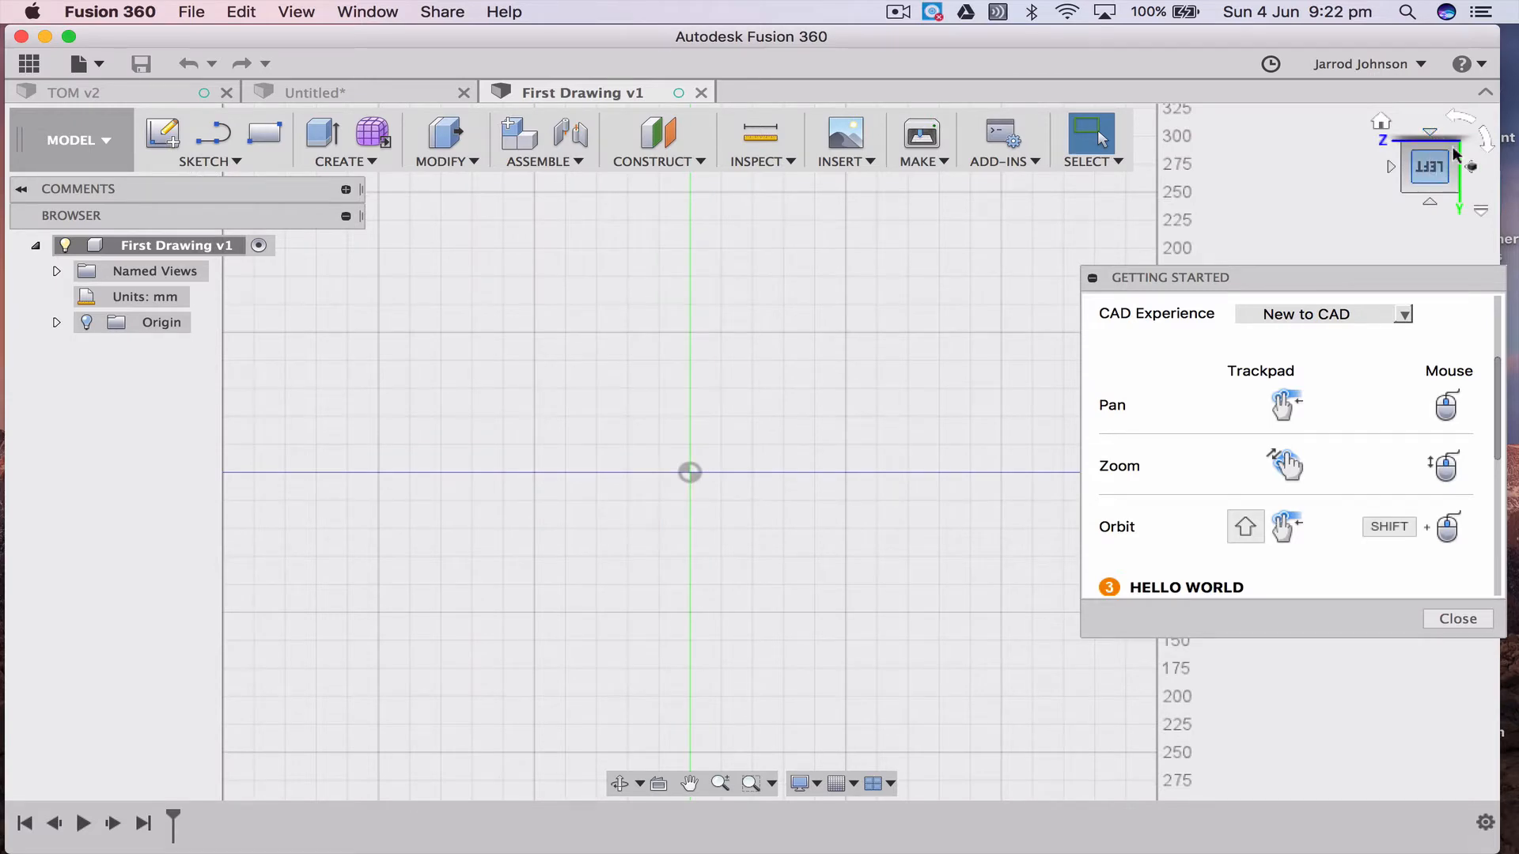
{"action": "left_click", "coordinate": [1484, 139]}
{"action": "left_click", "coordinate": [1484, 139]}
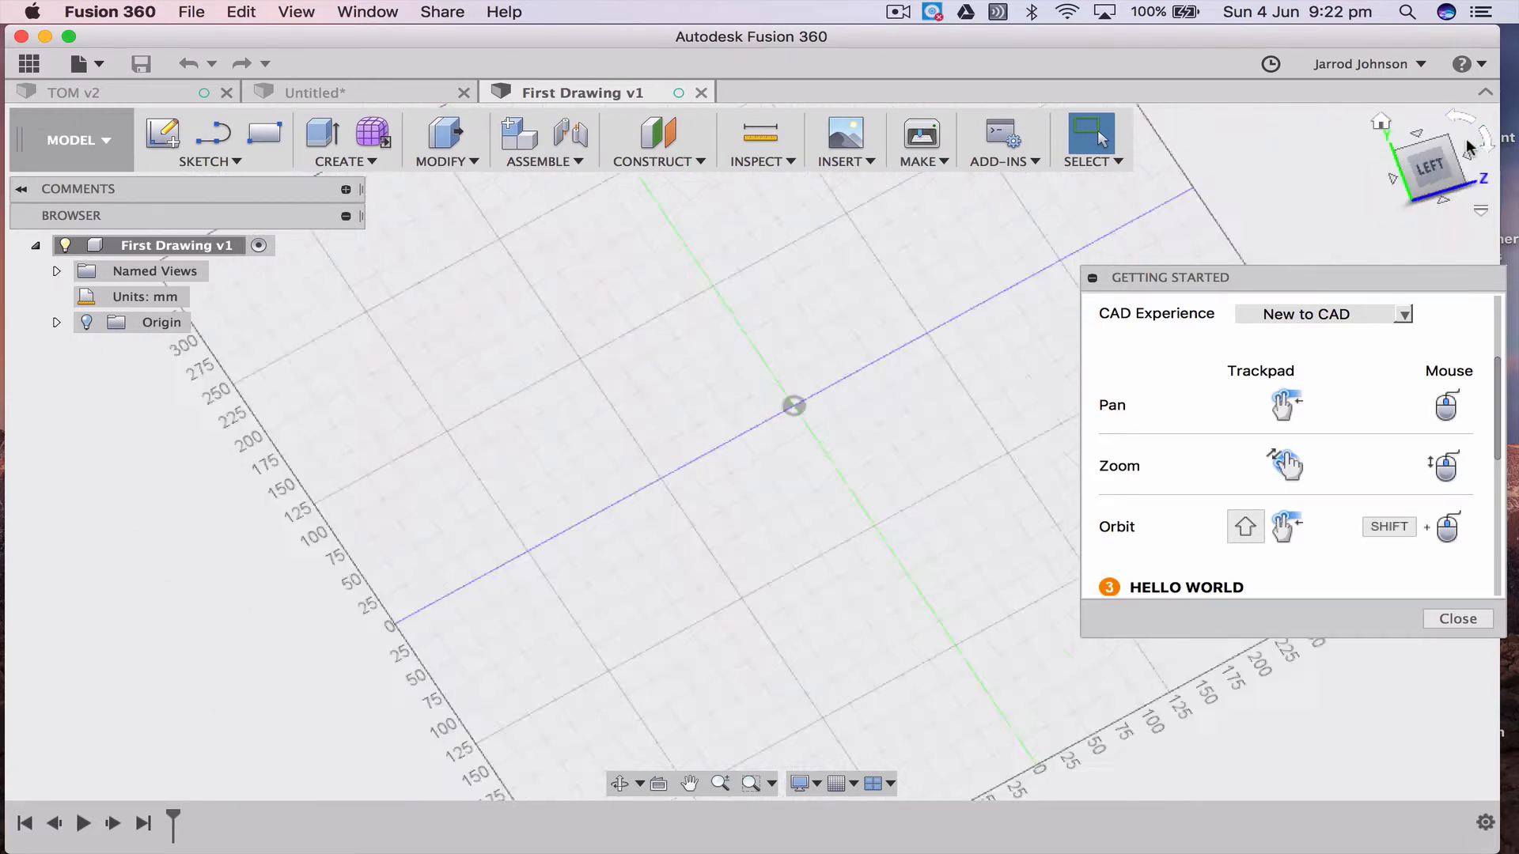
{"action": "left_click", "coordinate": [1429, 131]}
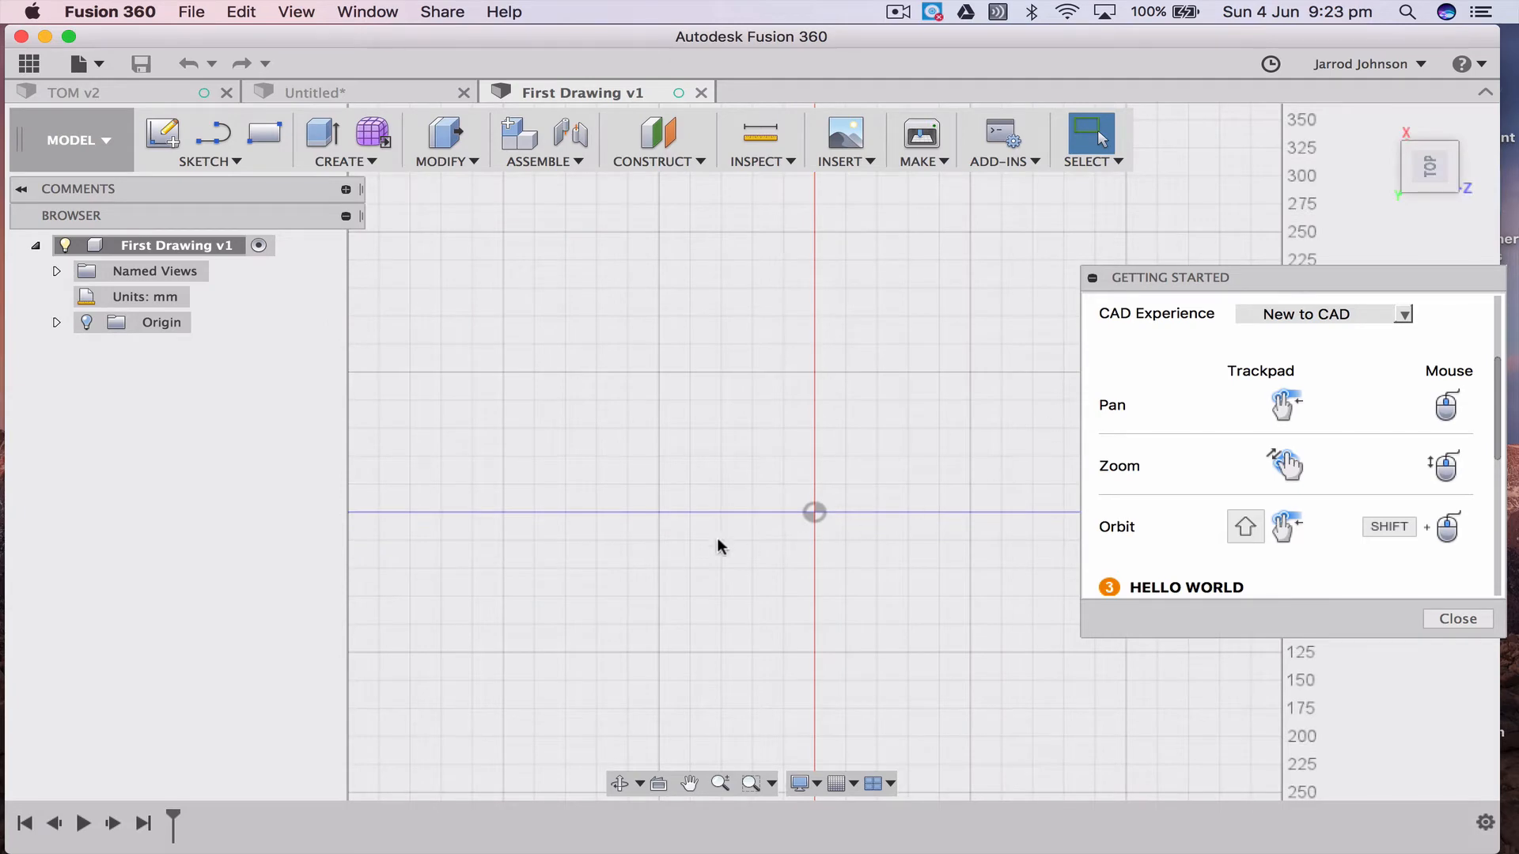
{"action": "scroll", "coordinate": [705, 538], "scroll_direction": "down", "scroll_amount": 5, "text": "shift"}
{"action": "scroll", "coordinate": [707, 538], "scroll_direction": "down", "scroll_amount": 10, "text": "shift"}
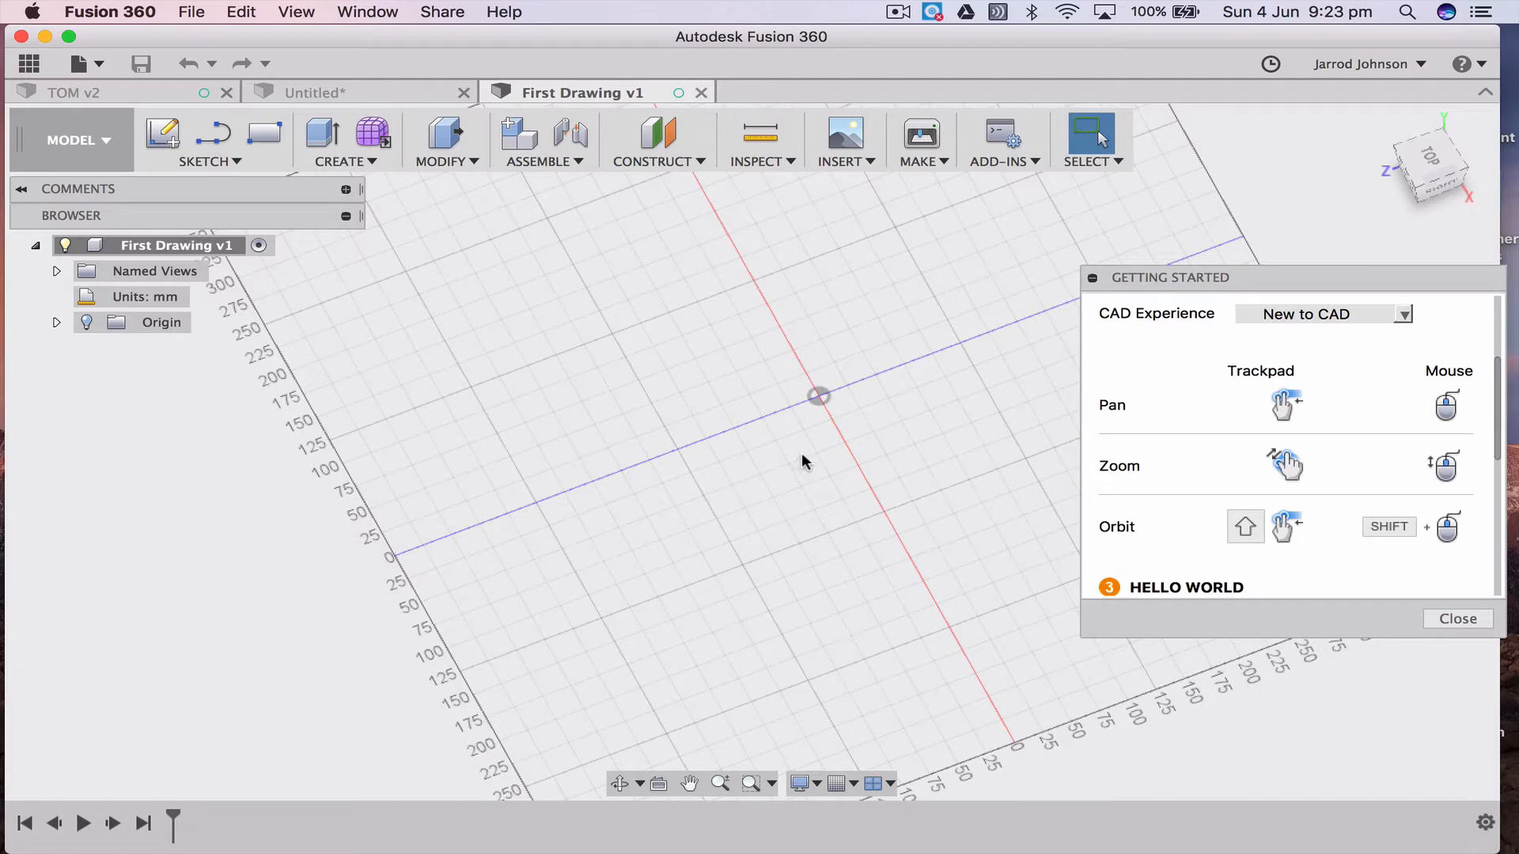
{"action": "scroll", "coordinate": [801, 457], "scroll_direction": "up", "scroll_amount": 10}
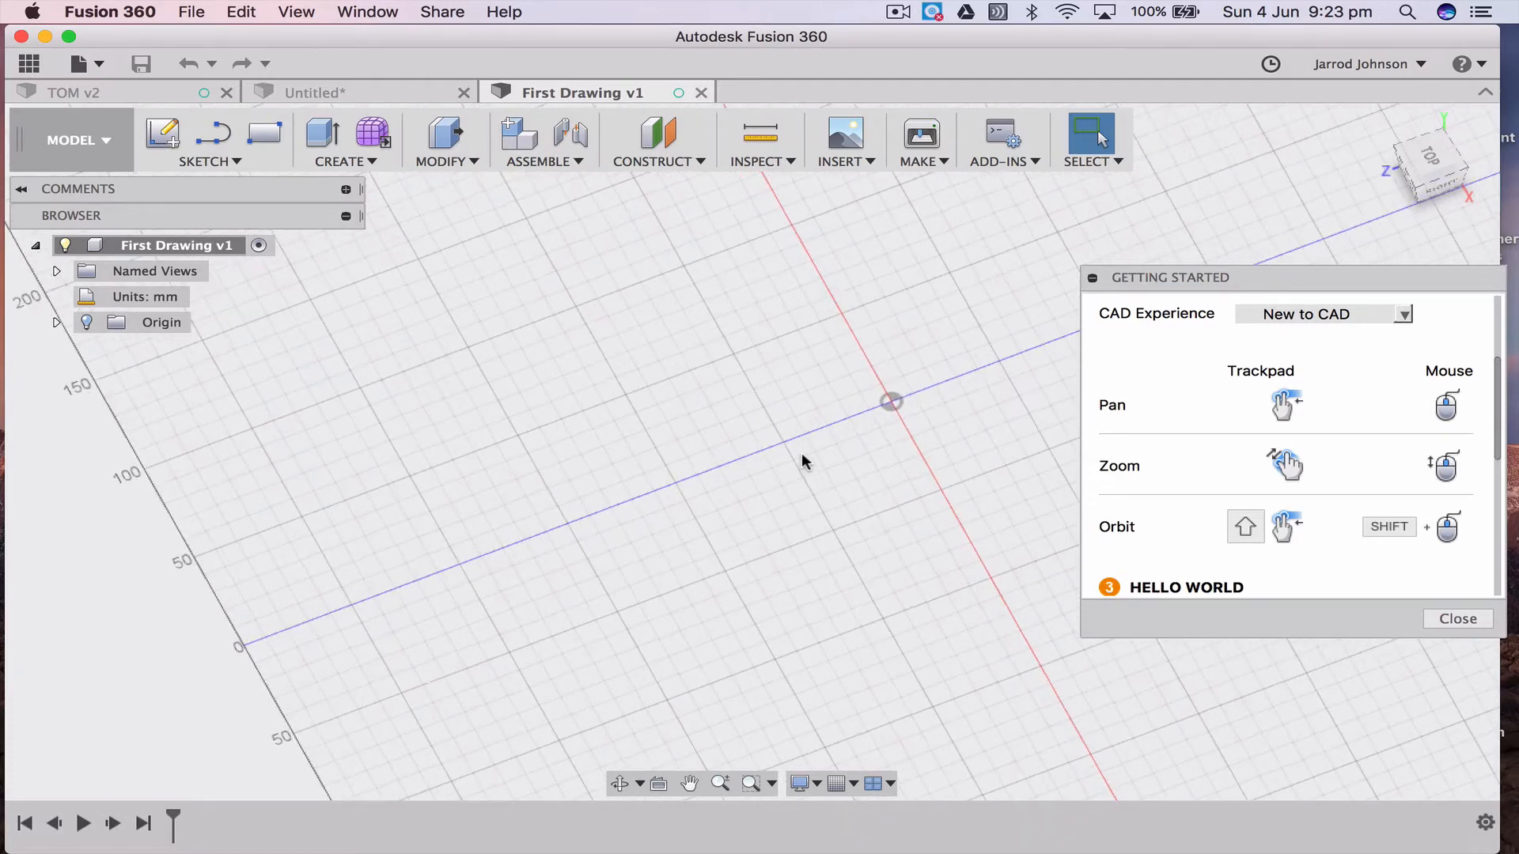
{"action": "scroll", "coordinate": [803, 461], "scroll_direction": "right", "scroll_amount": 5}
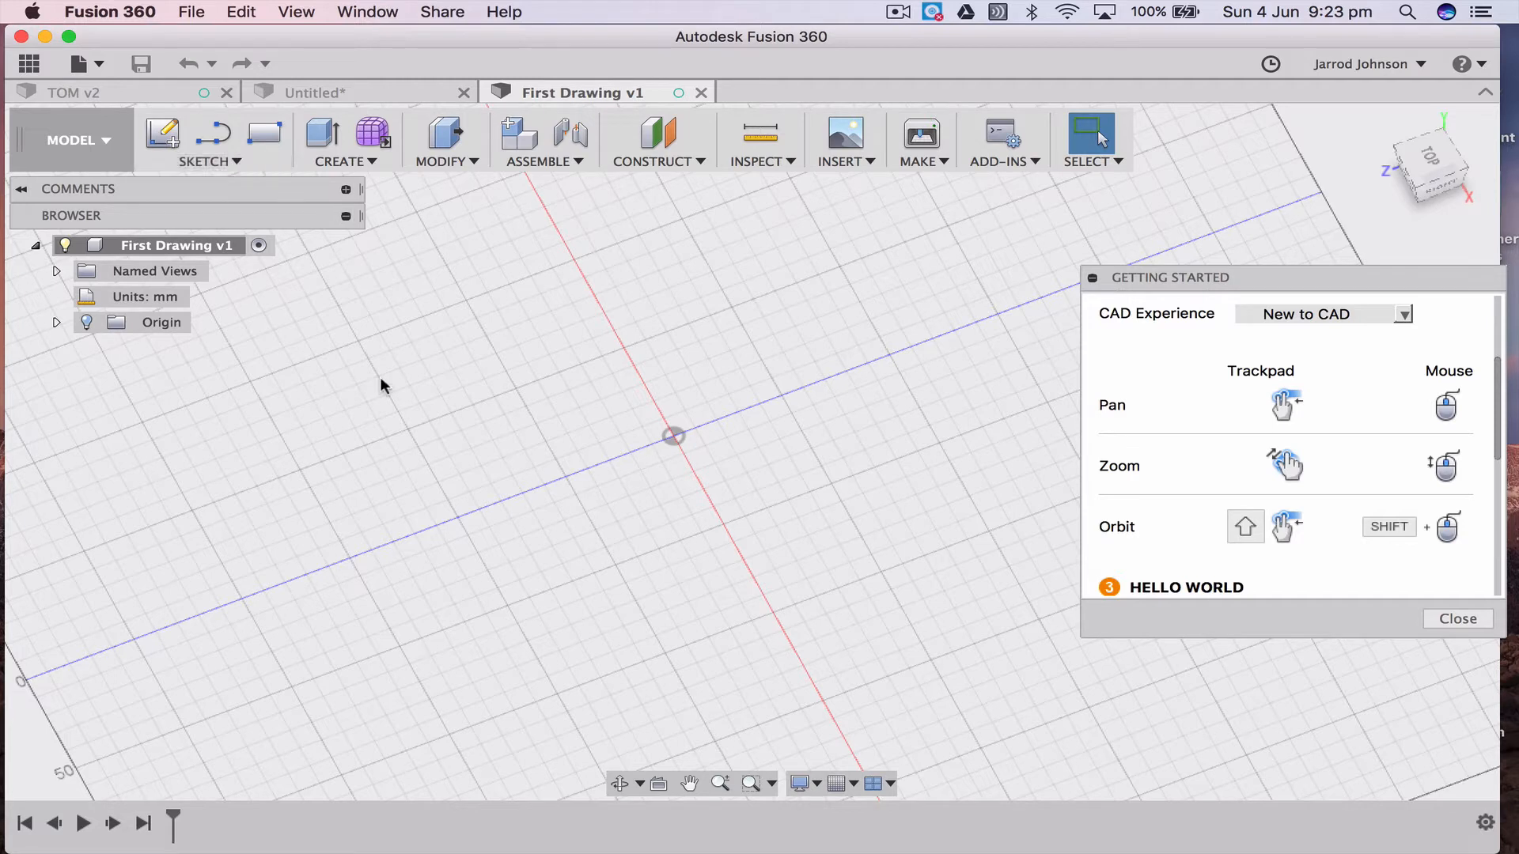
Create a new sketch on the vertical front plane through the red and green axes
{"action": "left_click", "coordinate": [233, 164]}
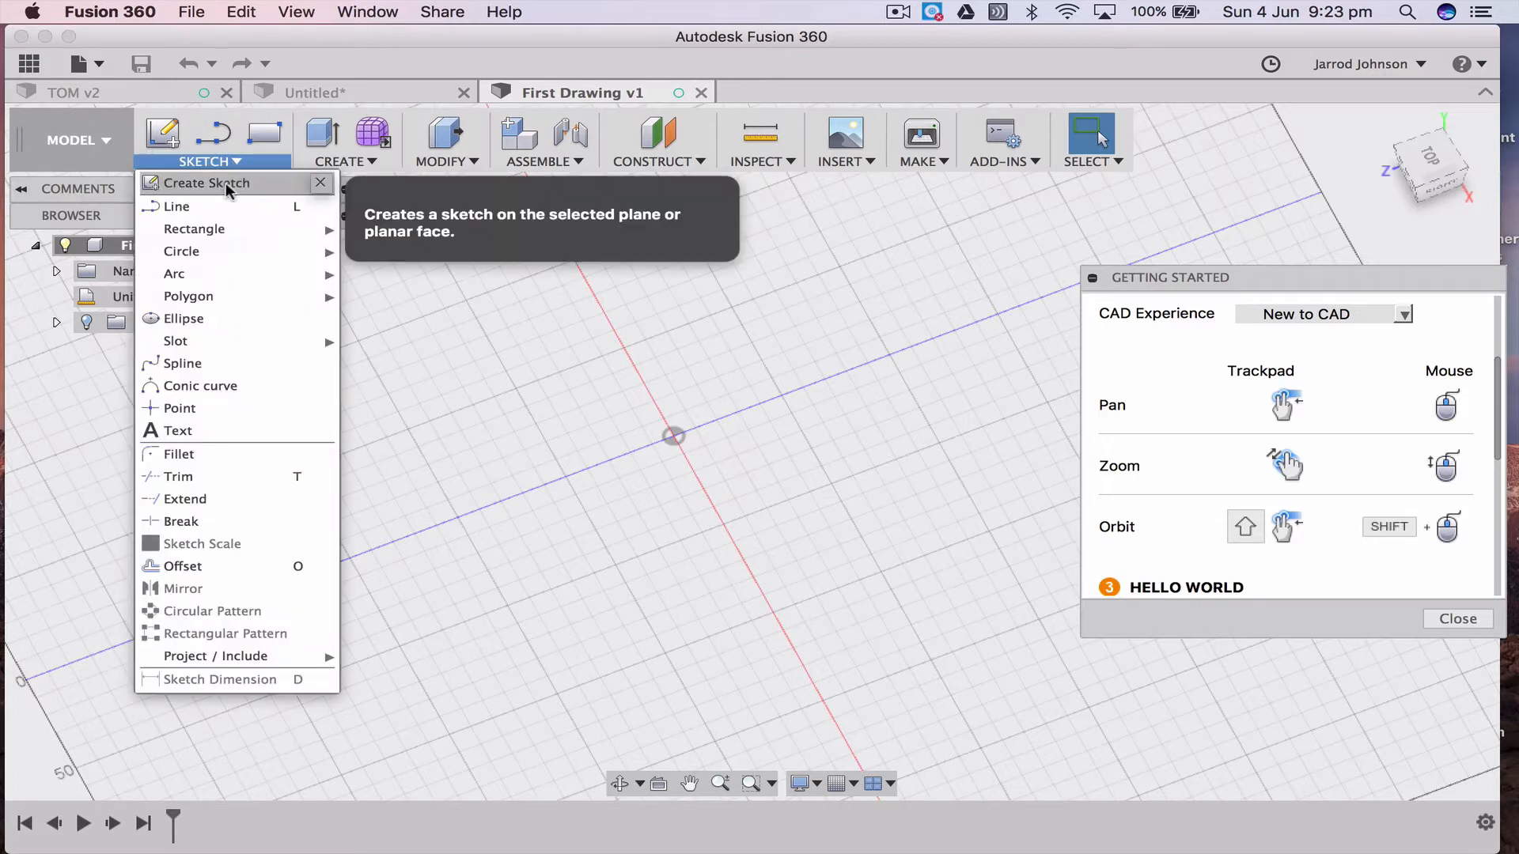
{"action": "left_click", "coordinate": [840, 385]}
{"action": "right_click", "coordinate": [804, 372]}
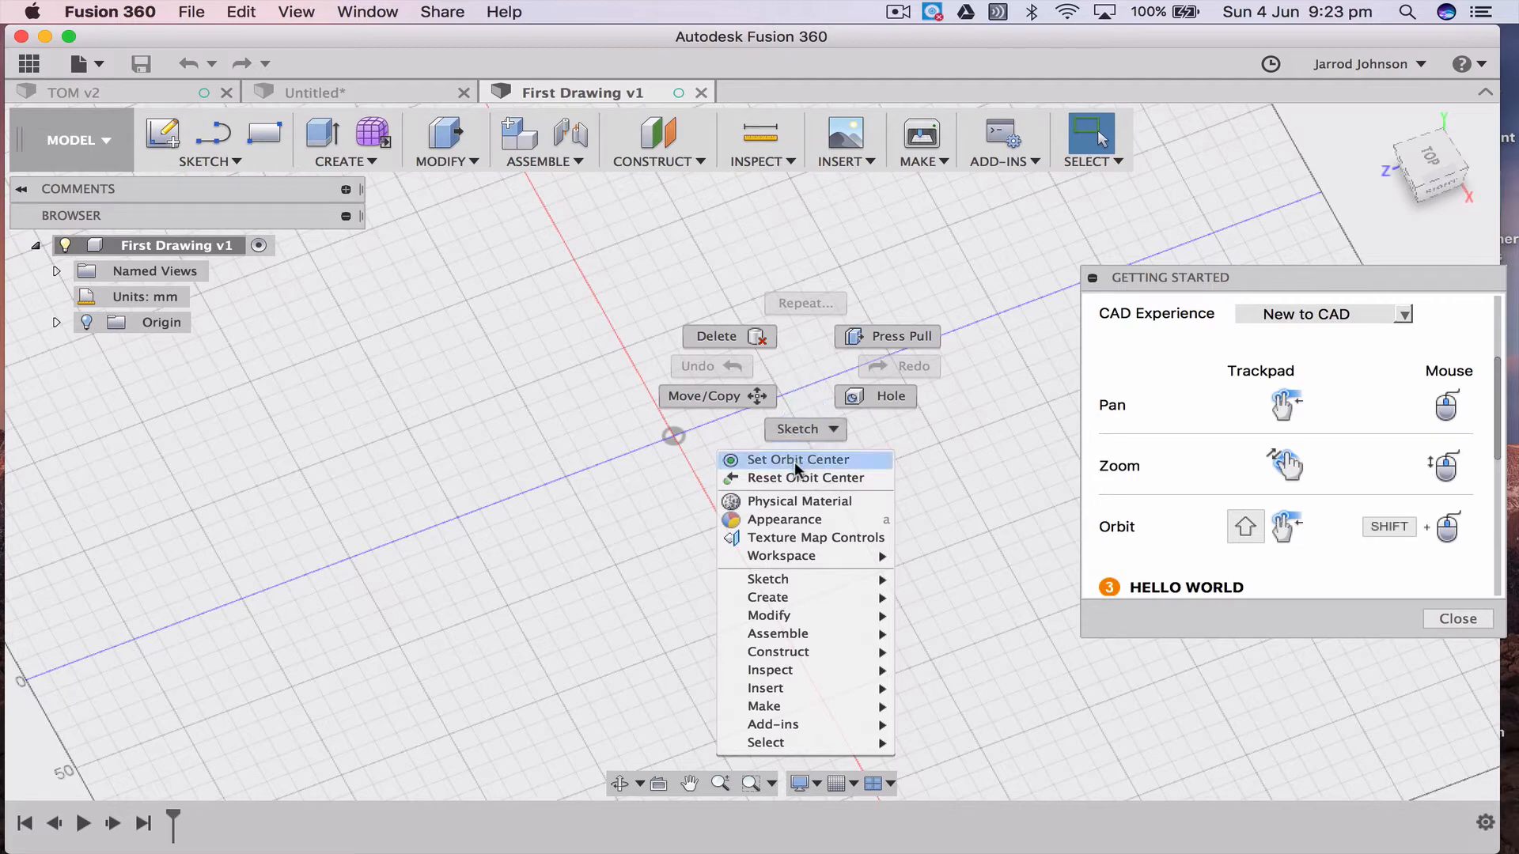
{"action": "mouse_move", "coordinate": [812, 585]}
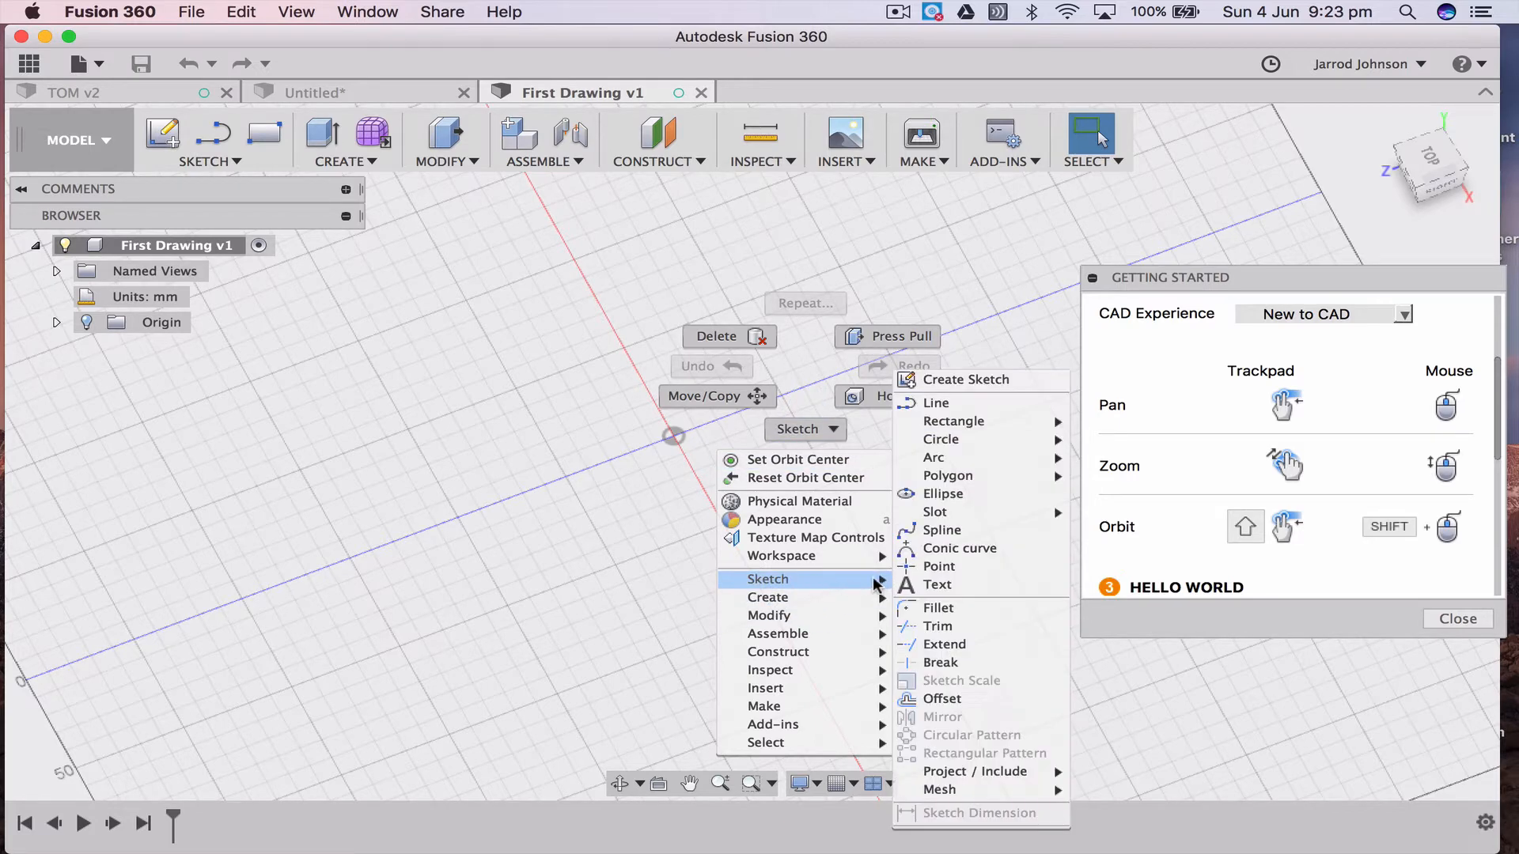
{"action": "left_click", "coordinate": [959, 381]}
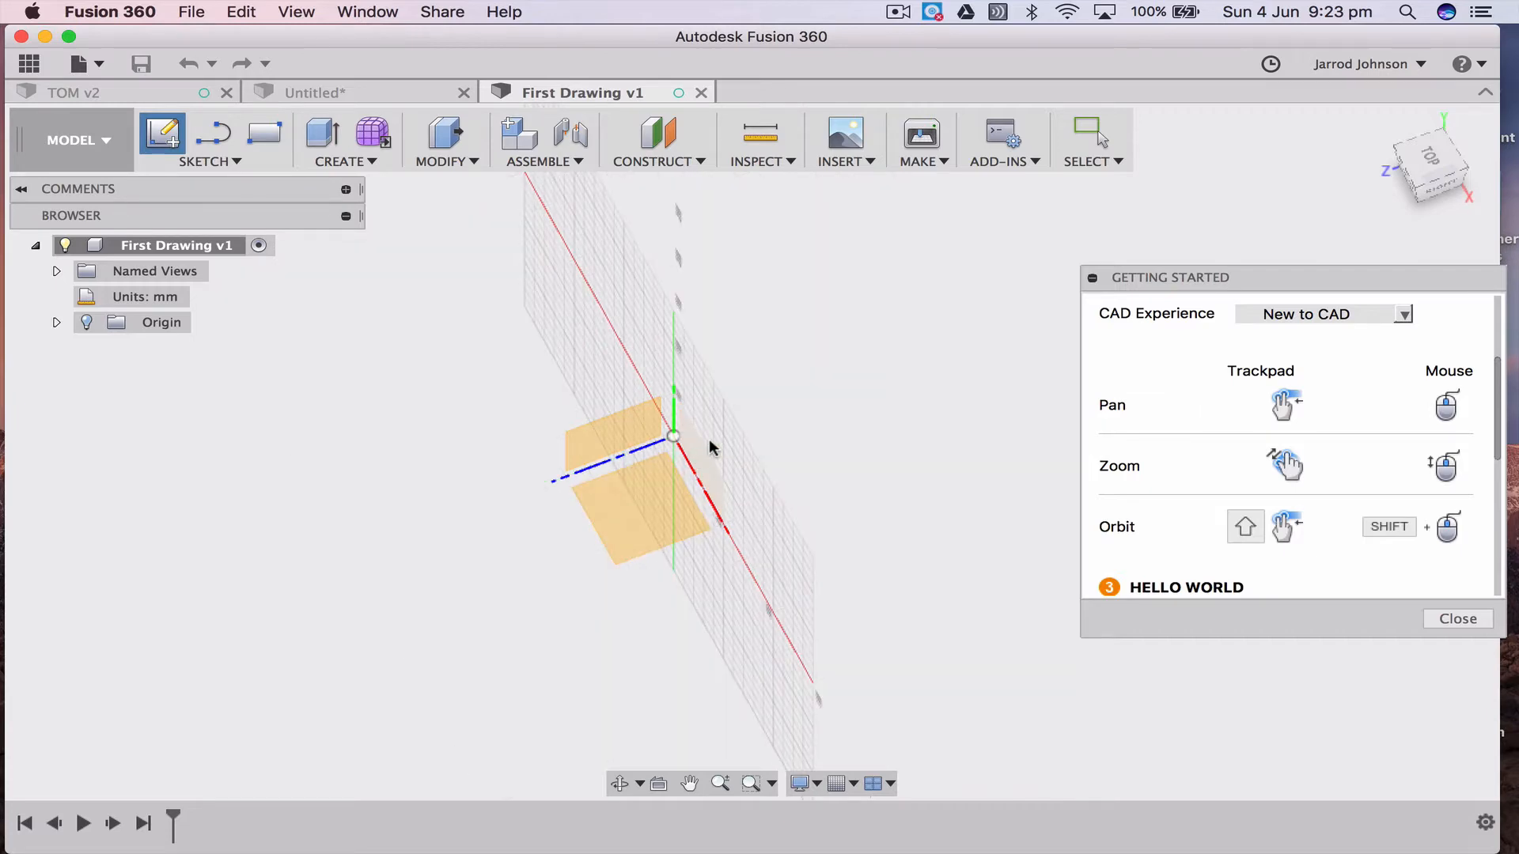
{"action": "left_click", "coordinate": [696, 461]}
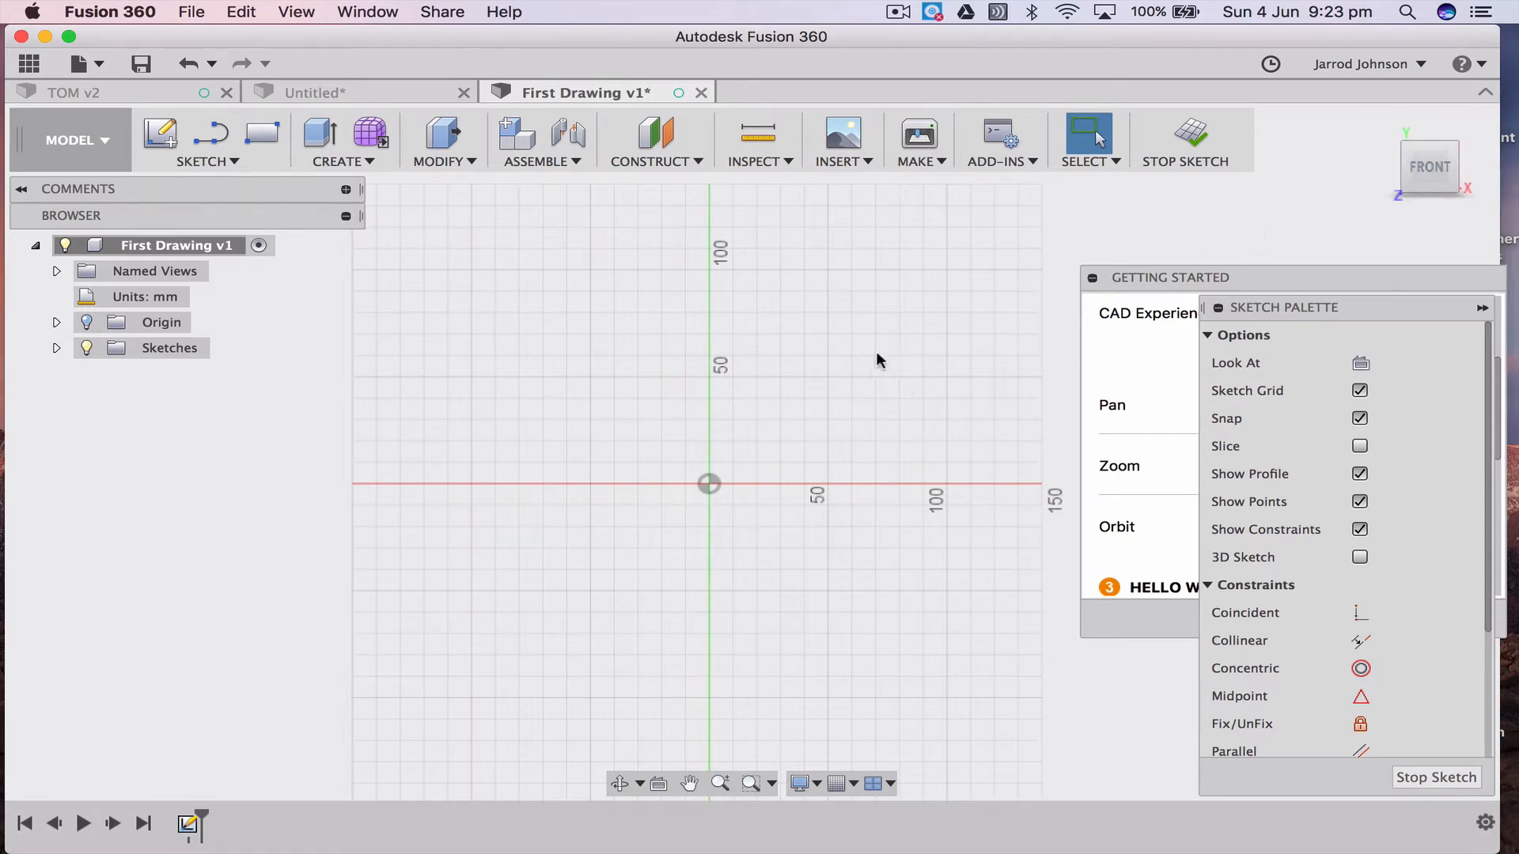
Finish the front-plane sketch and create a new sketch on the top plane, seen squarely from above
{"action": "left_click", "coordinate": [1190, 141]}
{"action": "left_click", "coordinate": [1431, 162]}
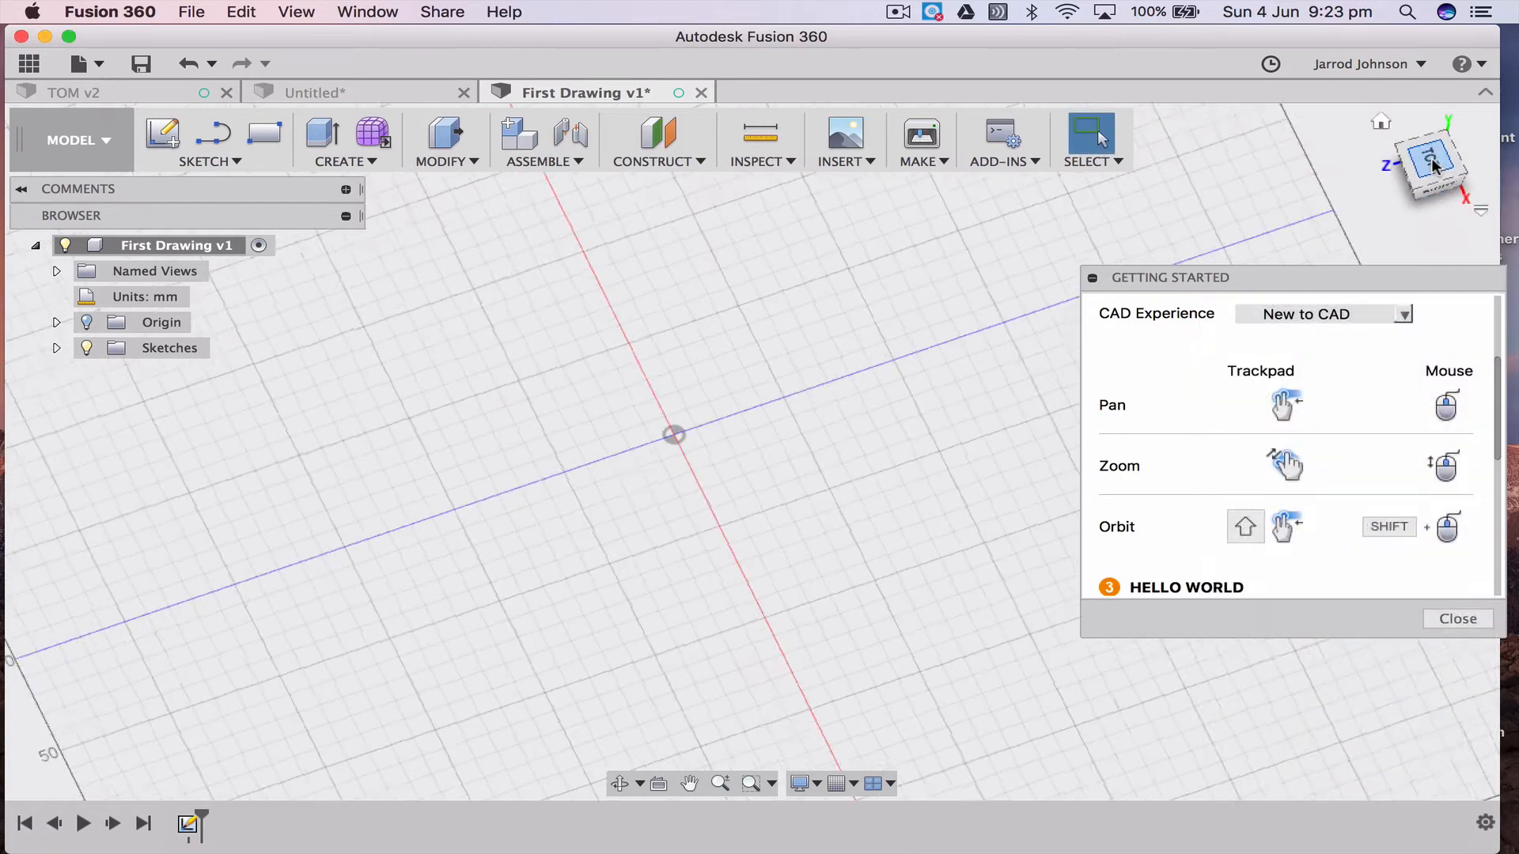
{"action": "left_click", "coordinate": [1461, 127]}
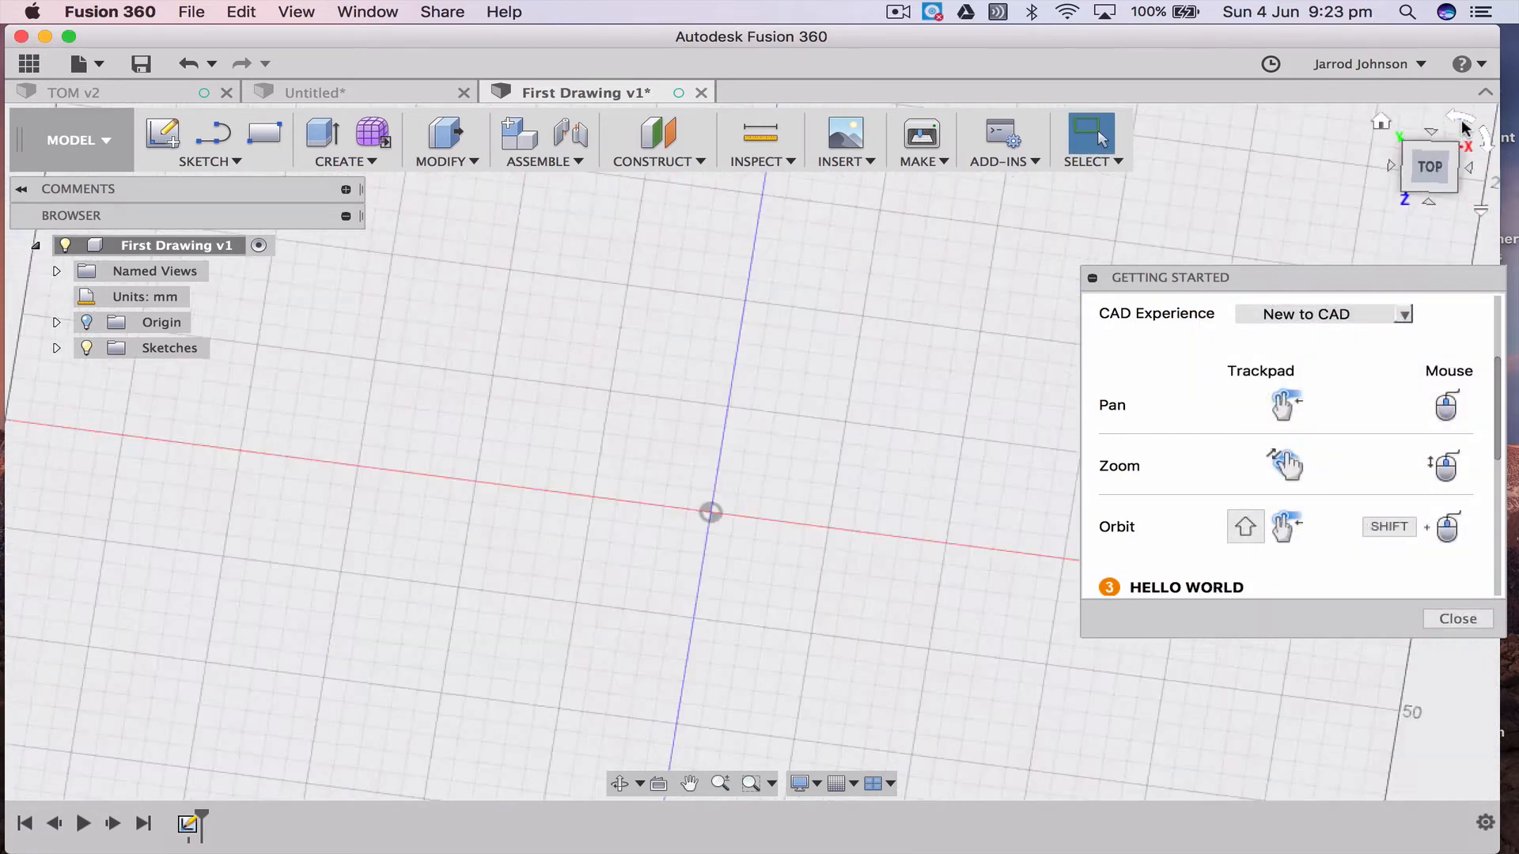
{"action": "left_click", "coordinate": [163, 140]}
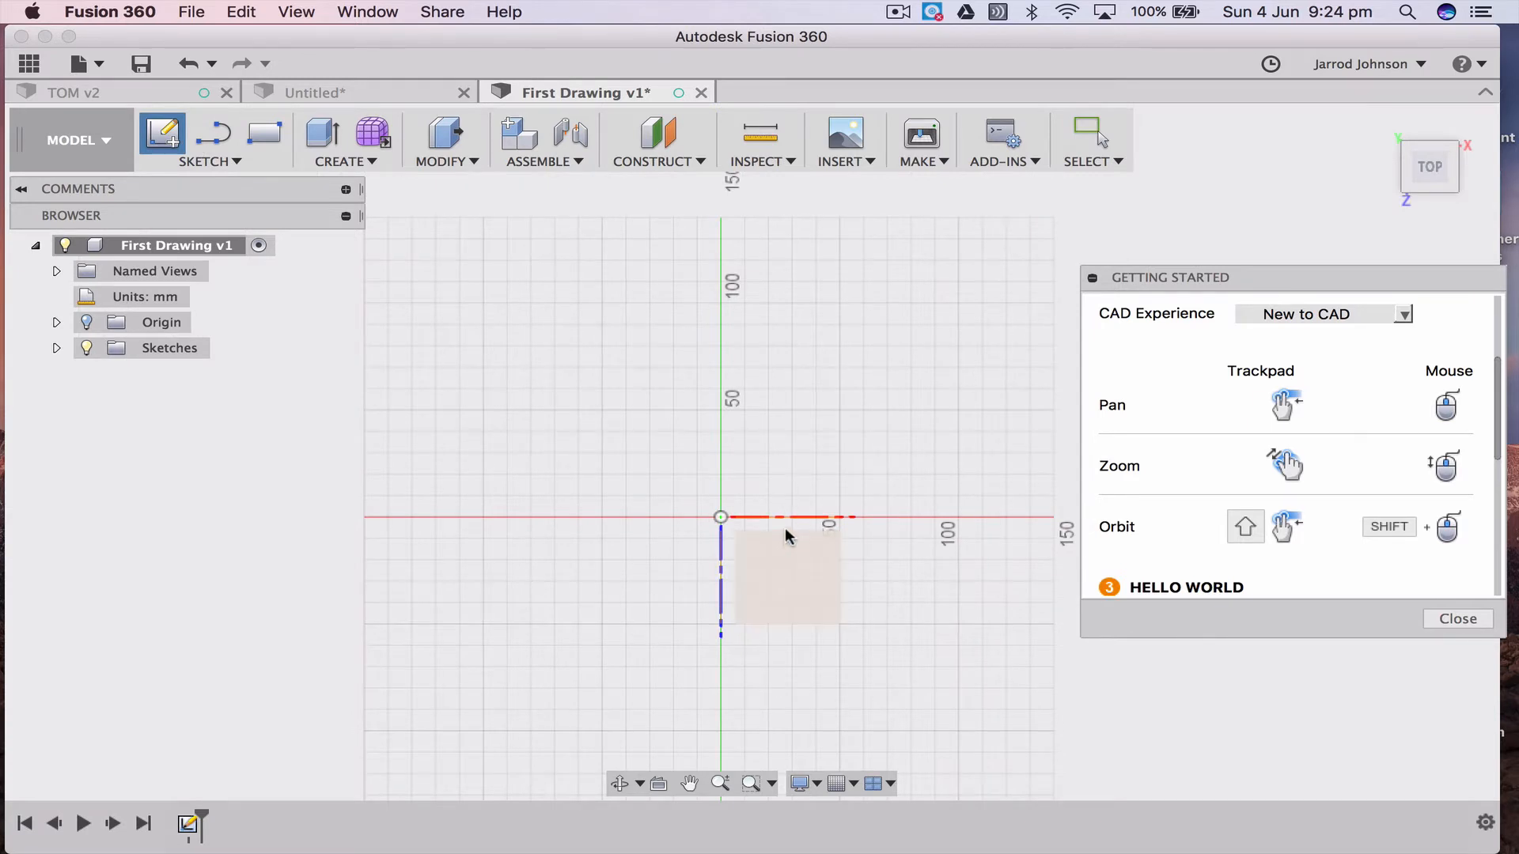
{"action": "left_click", "coordinate": [786, 534]}
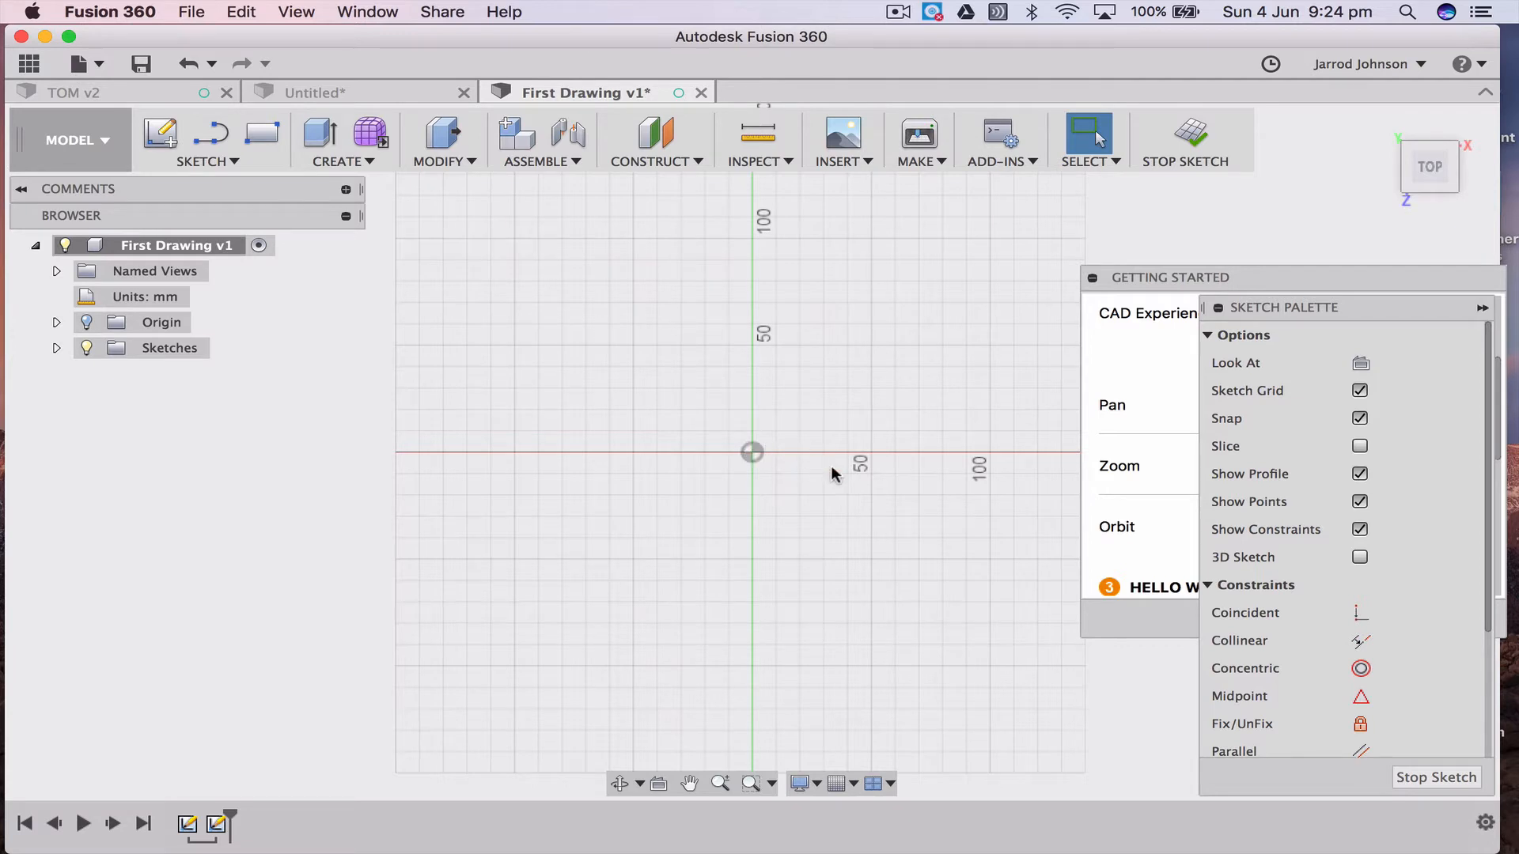
Collapse the Getting Started guide and move it clear of the drawing area and sketch palette
{"action": "left_click", "coordinate": [1092, 278]}
{"action": "left_click_drag", "start_coordinate": [1157, 270], "coordinate": [893, 71]}
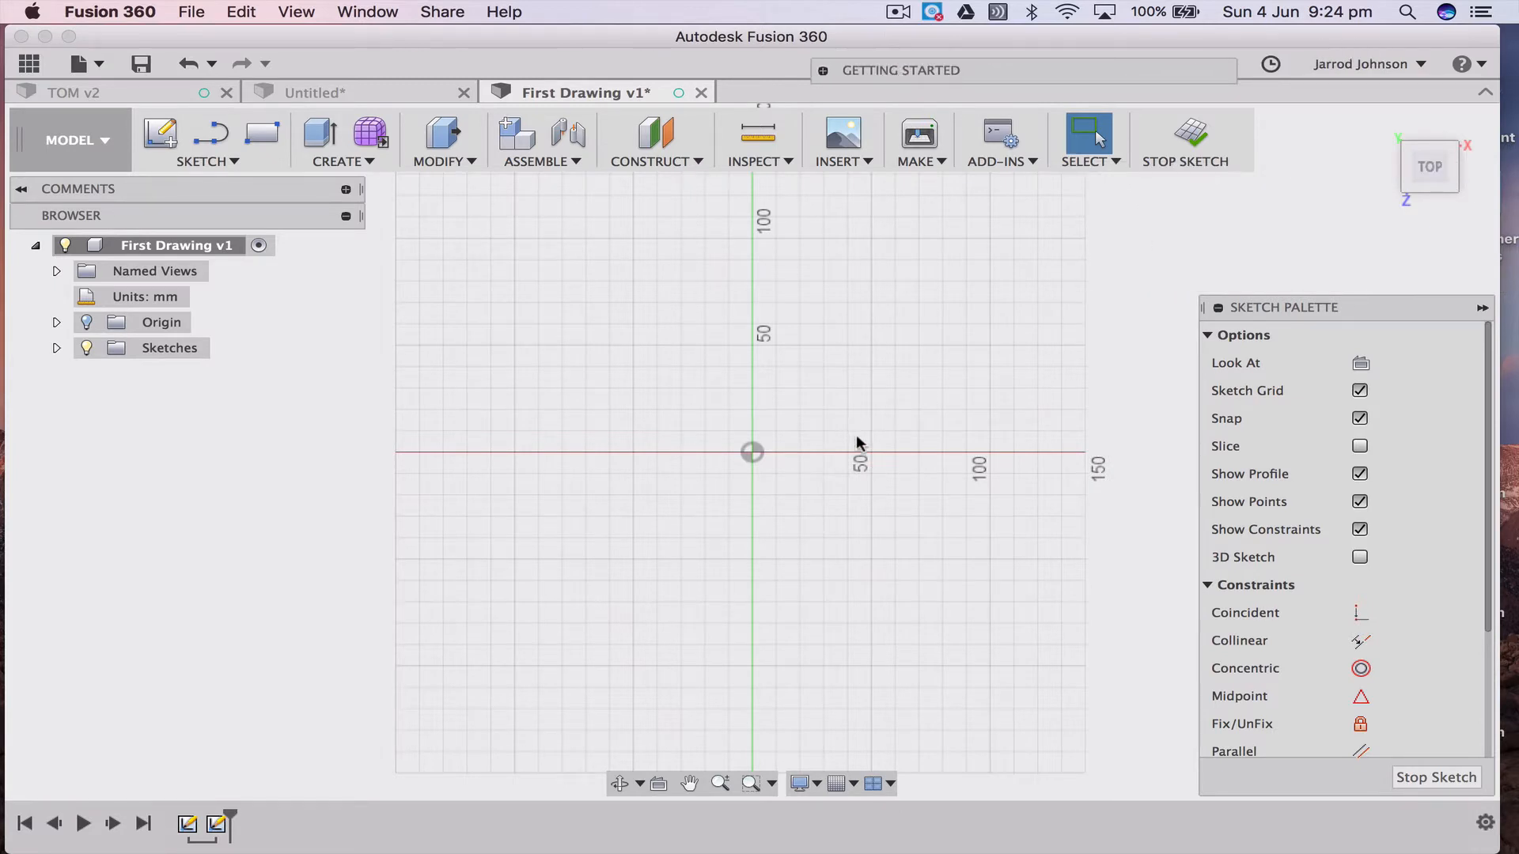
Finish the current top-plane sketch and start another sketch on the same plane
{"action": "left_click", "coordinate": [1186, 136]}
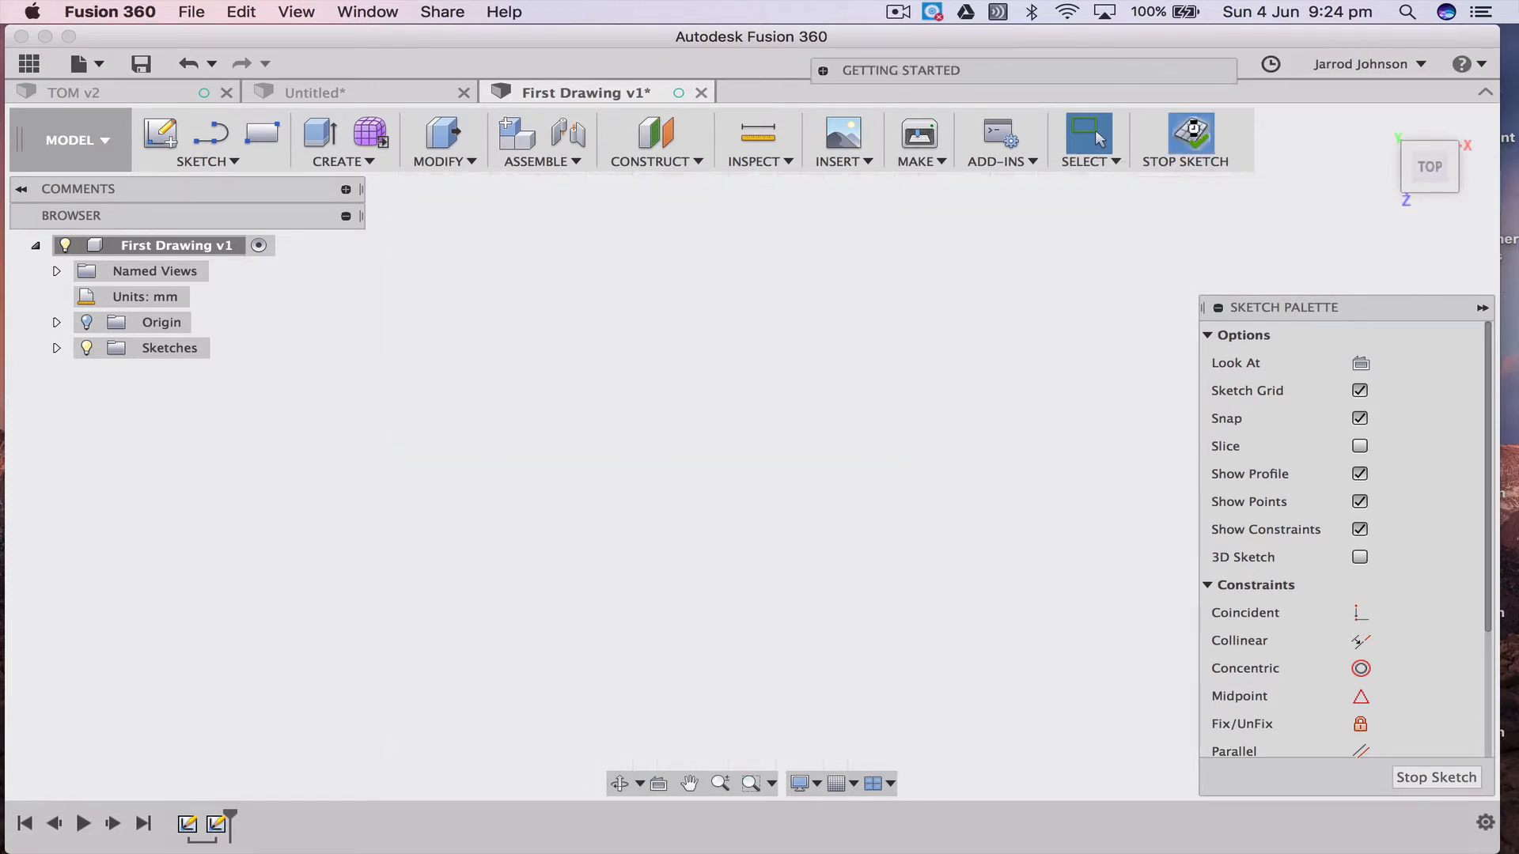
{"action": "key", "text": "s"}
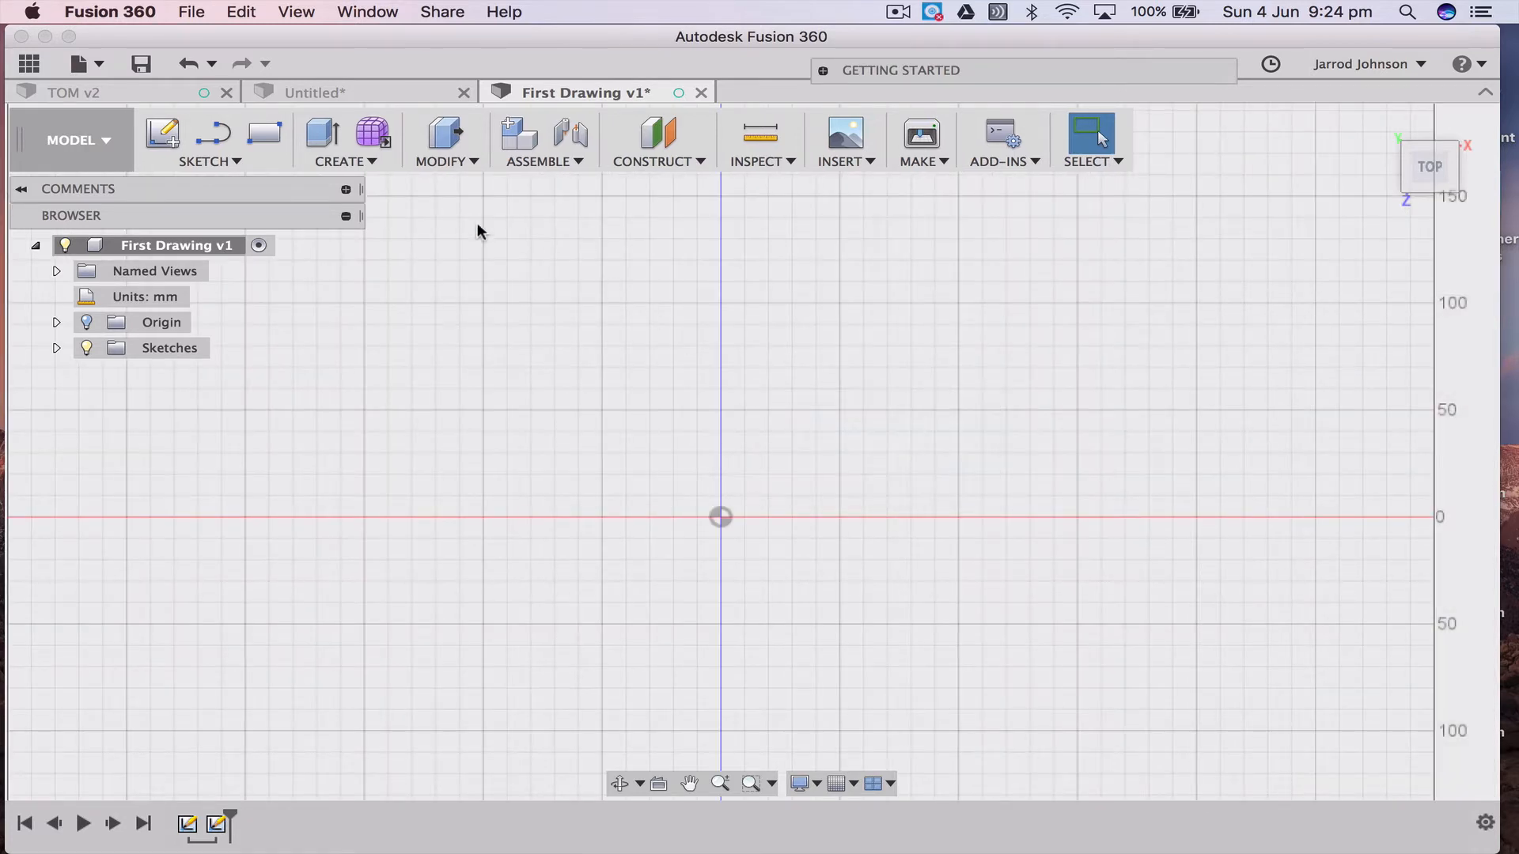
{"action": "left_click", "coordinate": [163, 135]}
{"action": "left_click", "coordinate": [822, 585]}
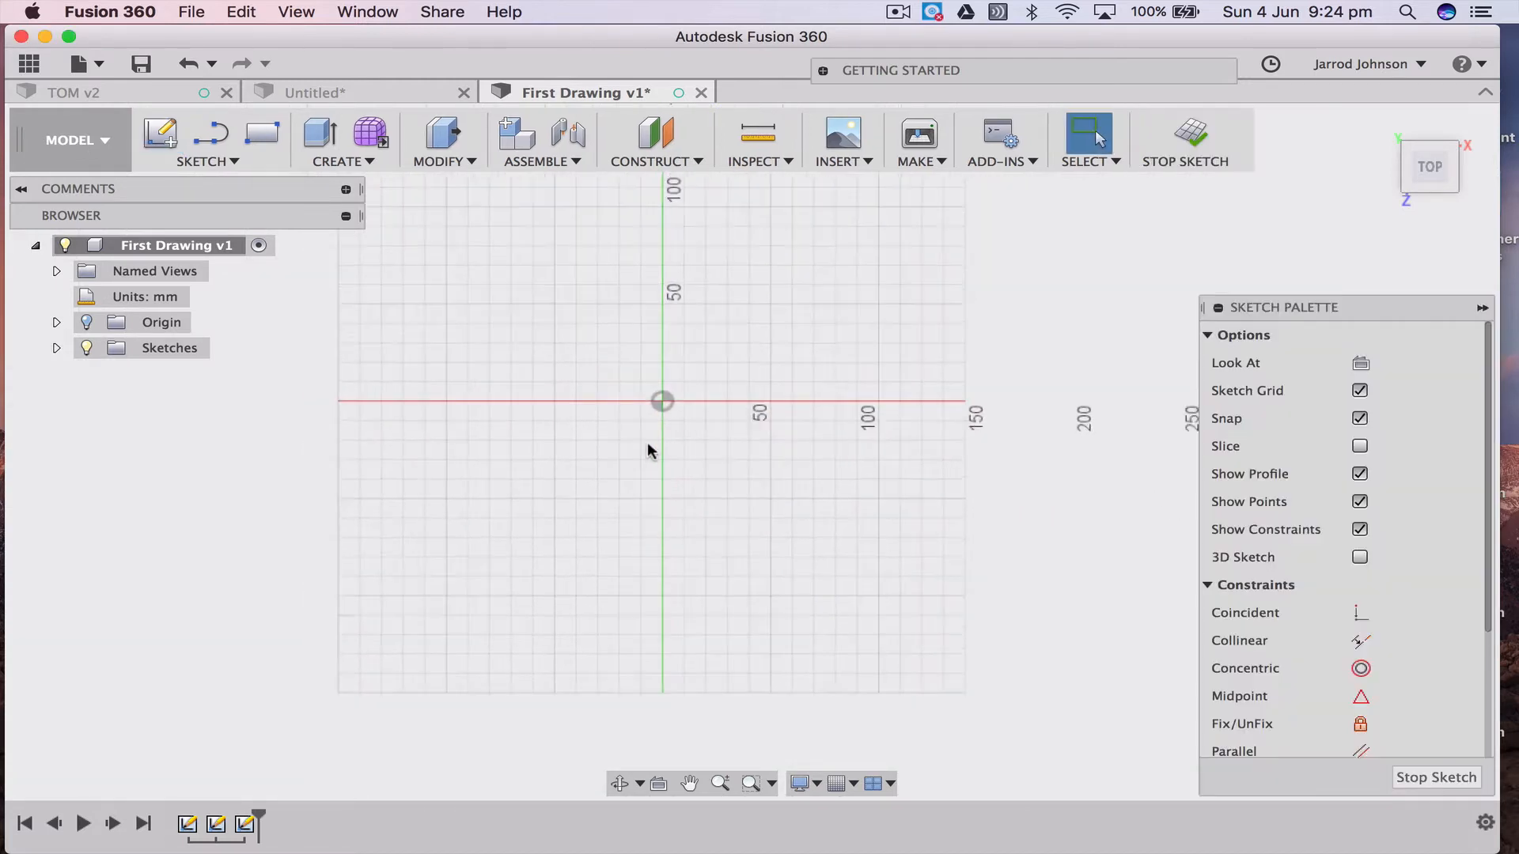
Start a T outline with the Line tool by drawing its 30 mm horizontal top edge above the red axis, left of the green axis
{"action": "scroll", "coordinate": [662, 459], "scroll_direction": "up", "scroll_amount": 4}
{"action": "scroll", "coordinate": [666, 449], "scroll_direction": "down", "scroll_amount": 1}
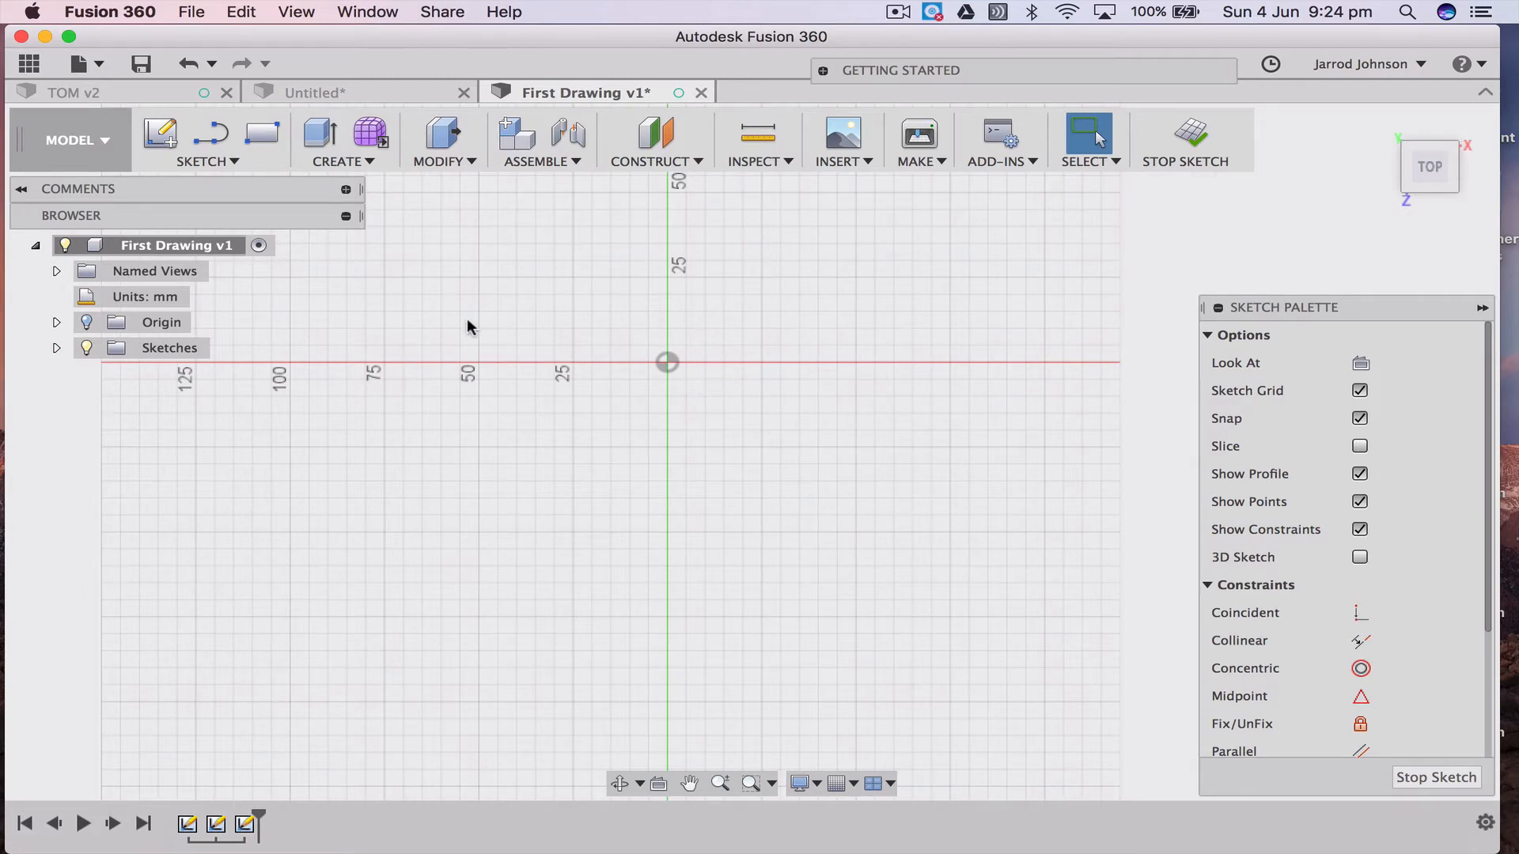
{"action": "scroll", "coordinate": [688, 321], "scroll_direction": "up", "scroll_amount": 5}
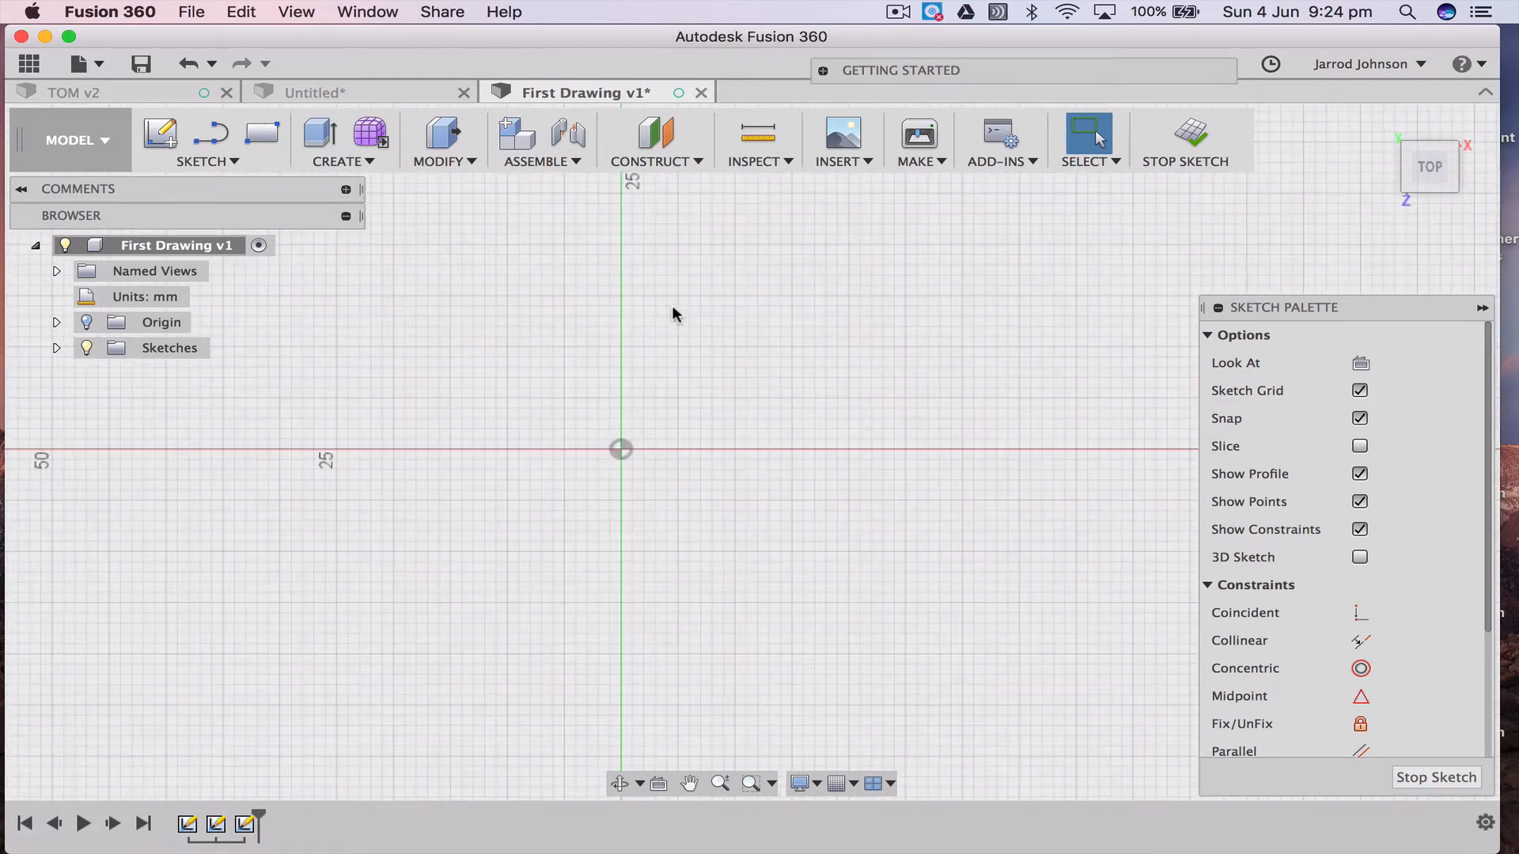
{"action": "scroll", "coordinate": [664, 312], "scroll_direction": "down", "scroll_amount": 2}
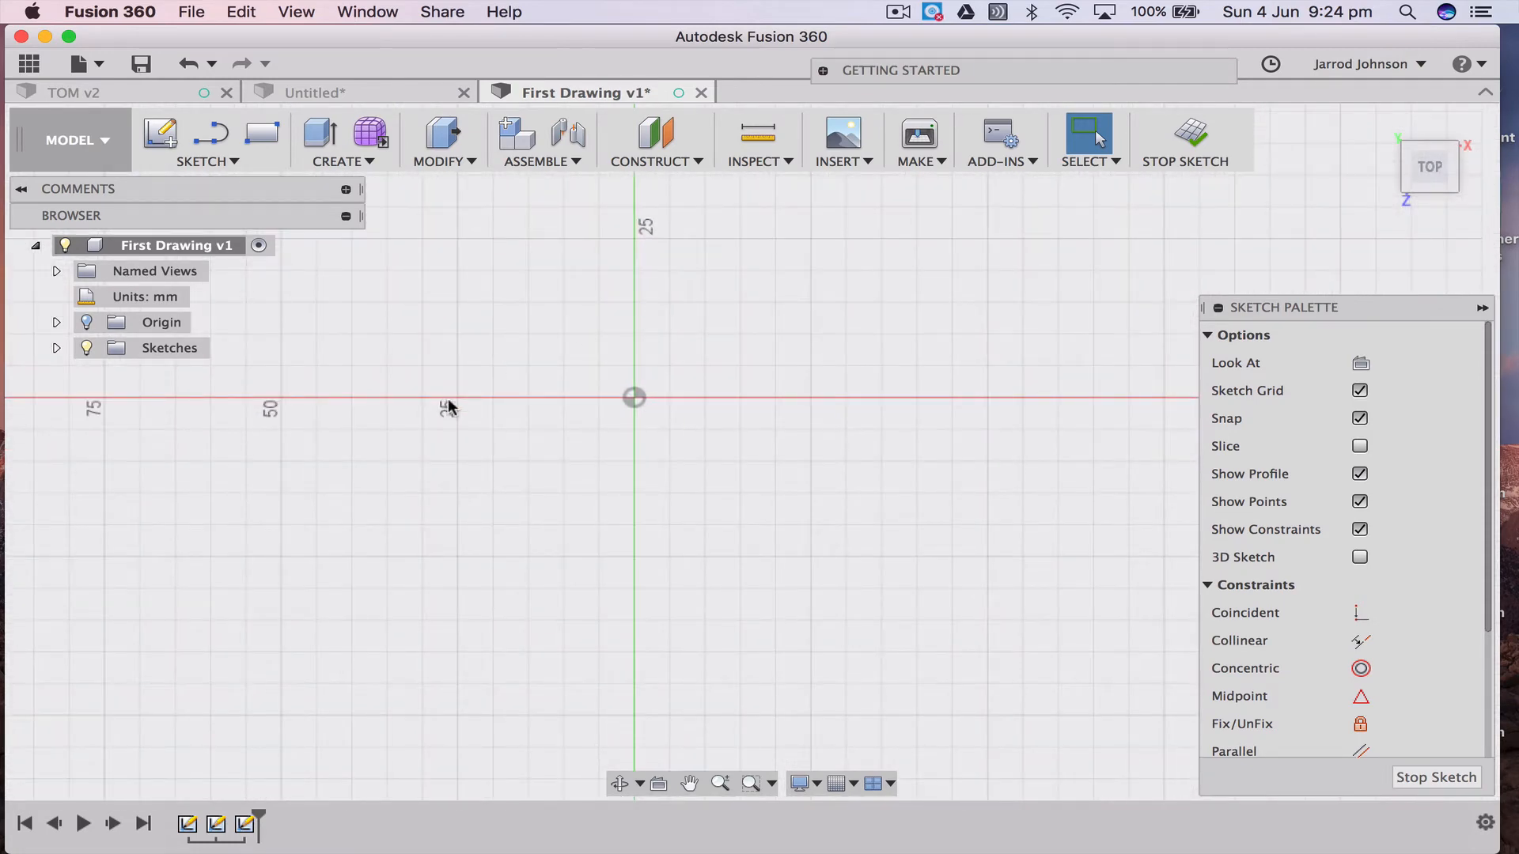
{"action": "left_click", "coordinate": [230, 161]}
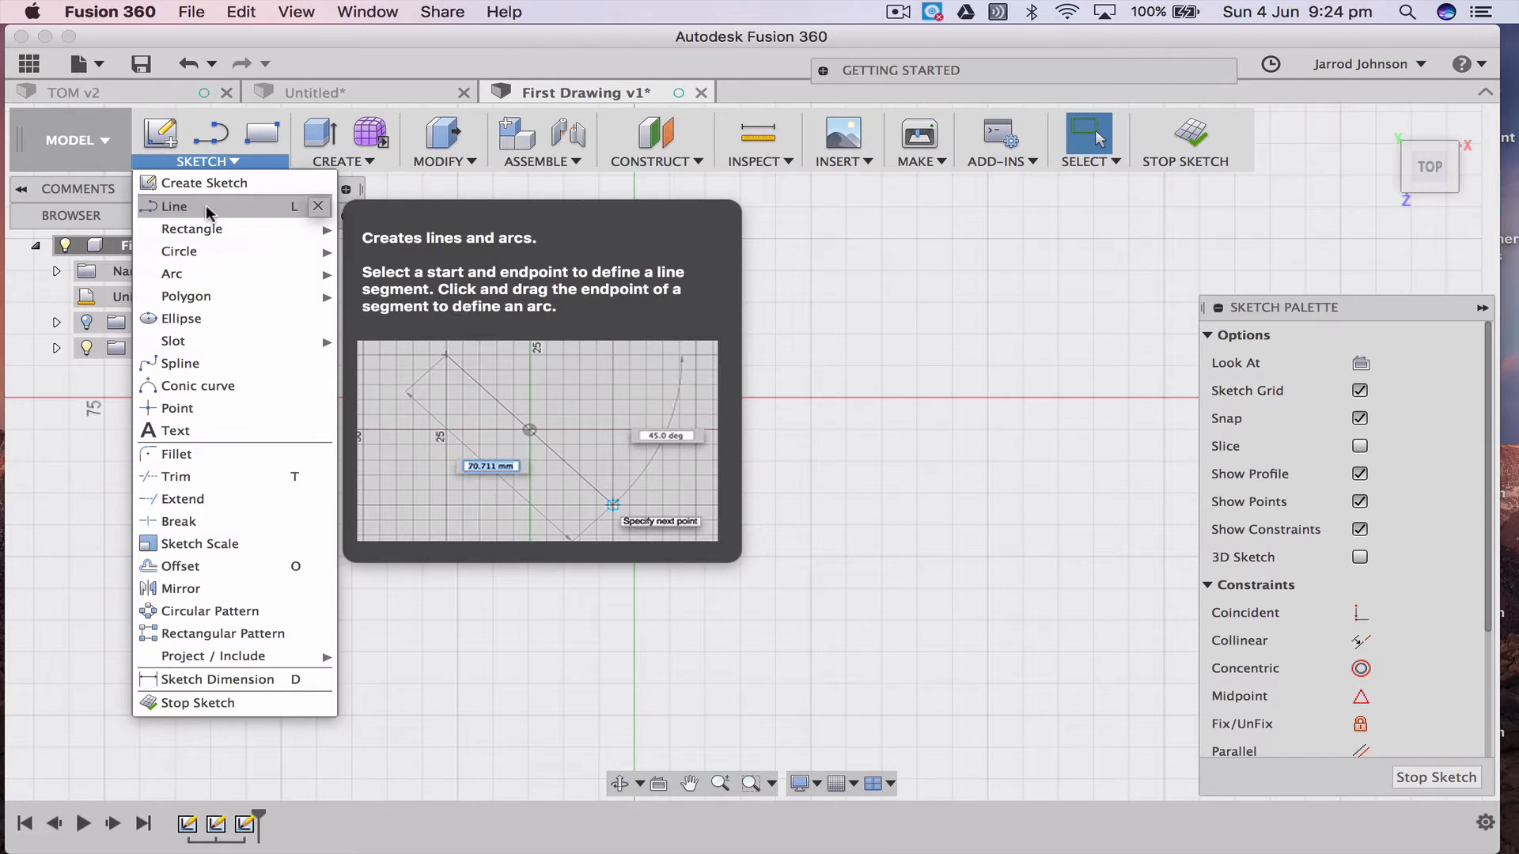
{"action": "left_click", "coordinate": [206, 205]}
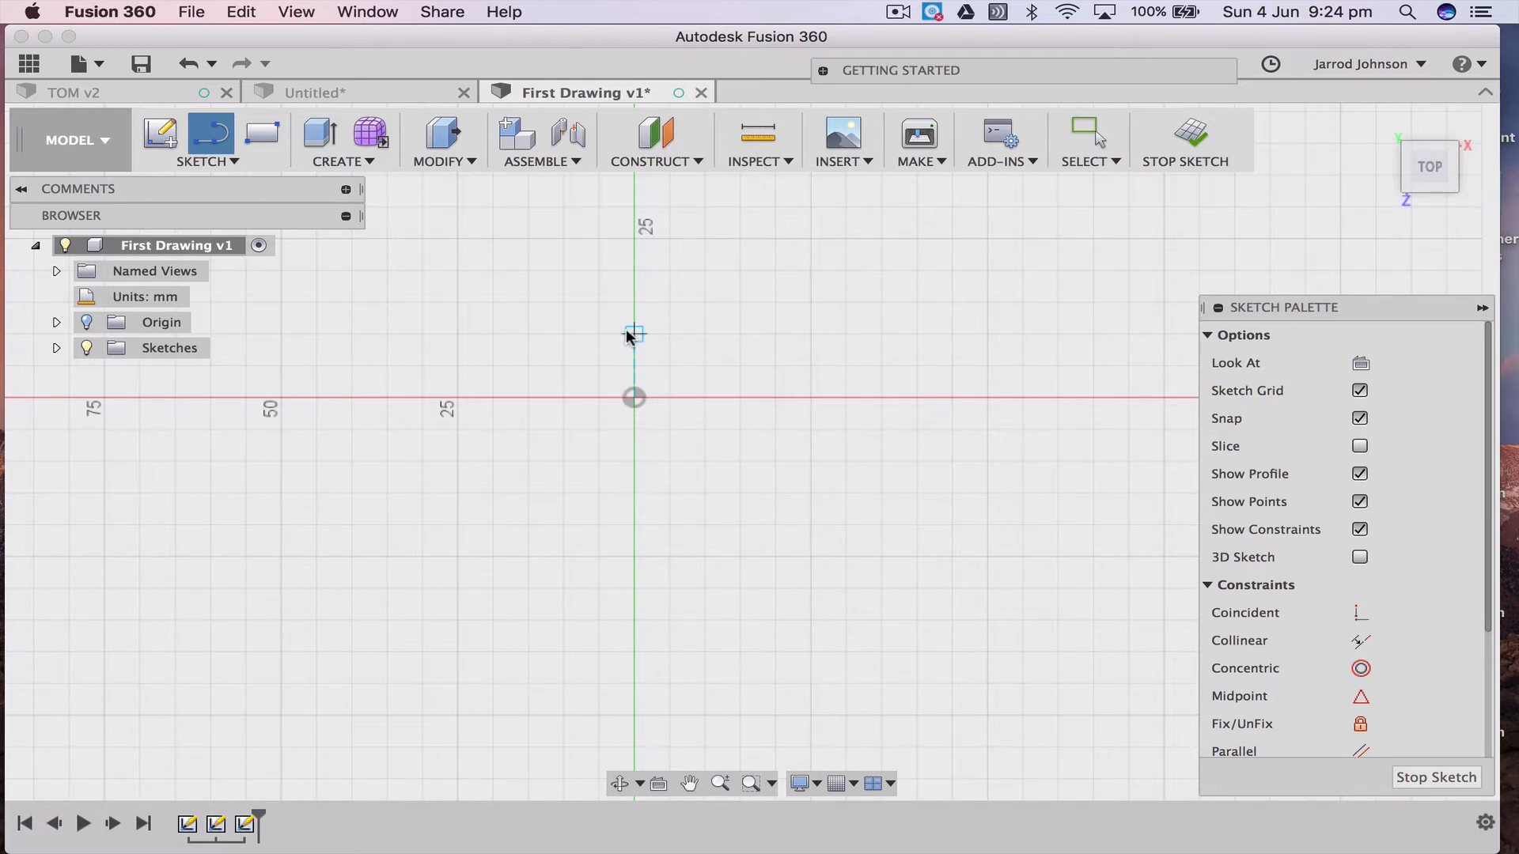
{"action": "key", "text": "Escape"}
{"action": "left_click", "coordinate": [529, 302]}
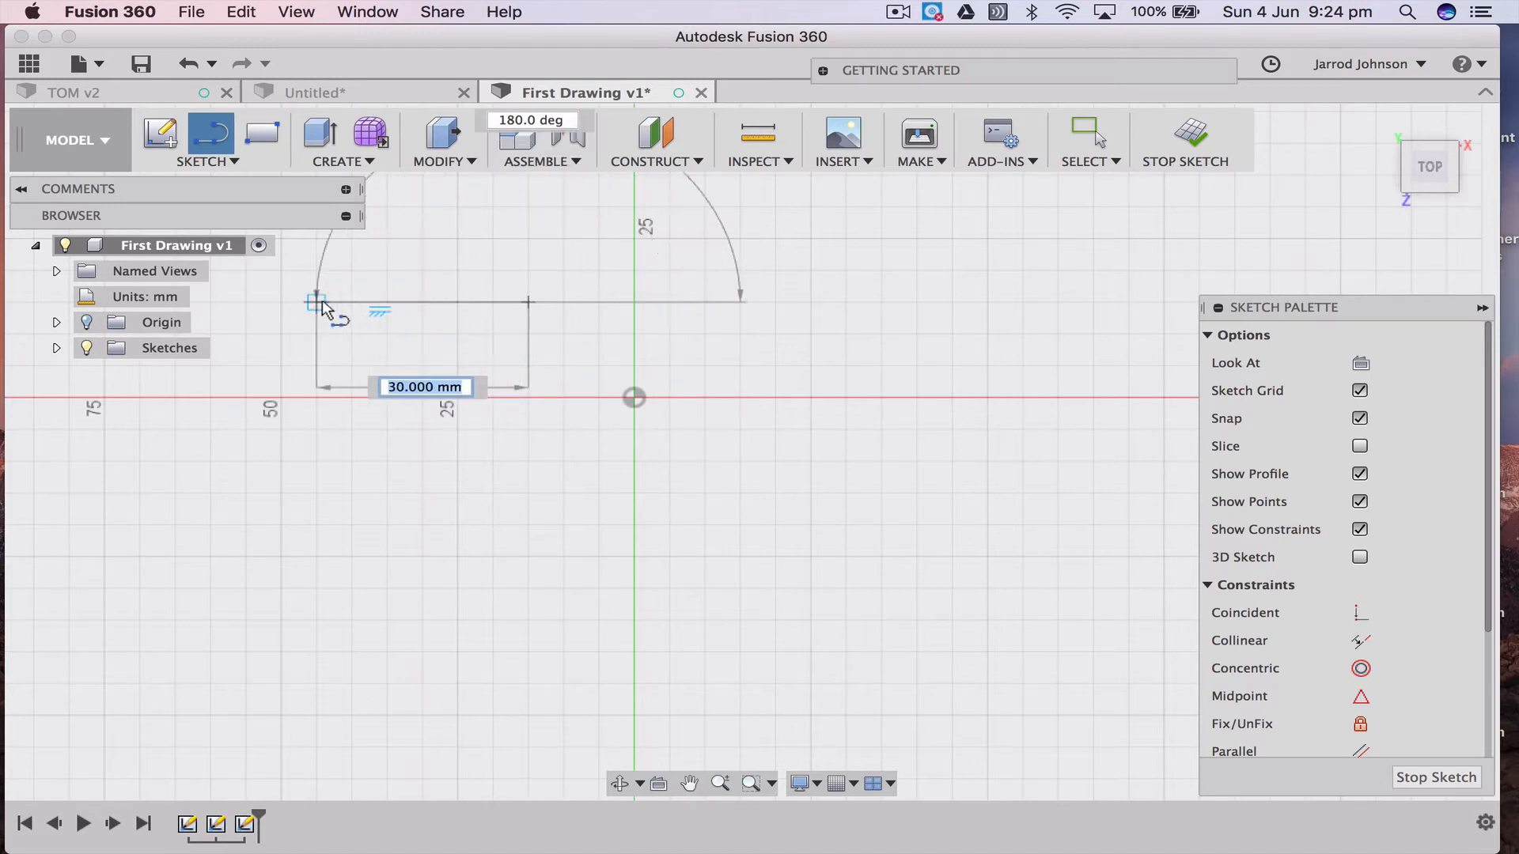
{"action": "left_click", "coordinate": [317, 302]}
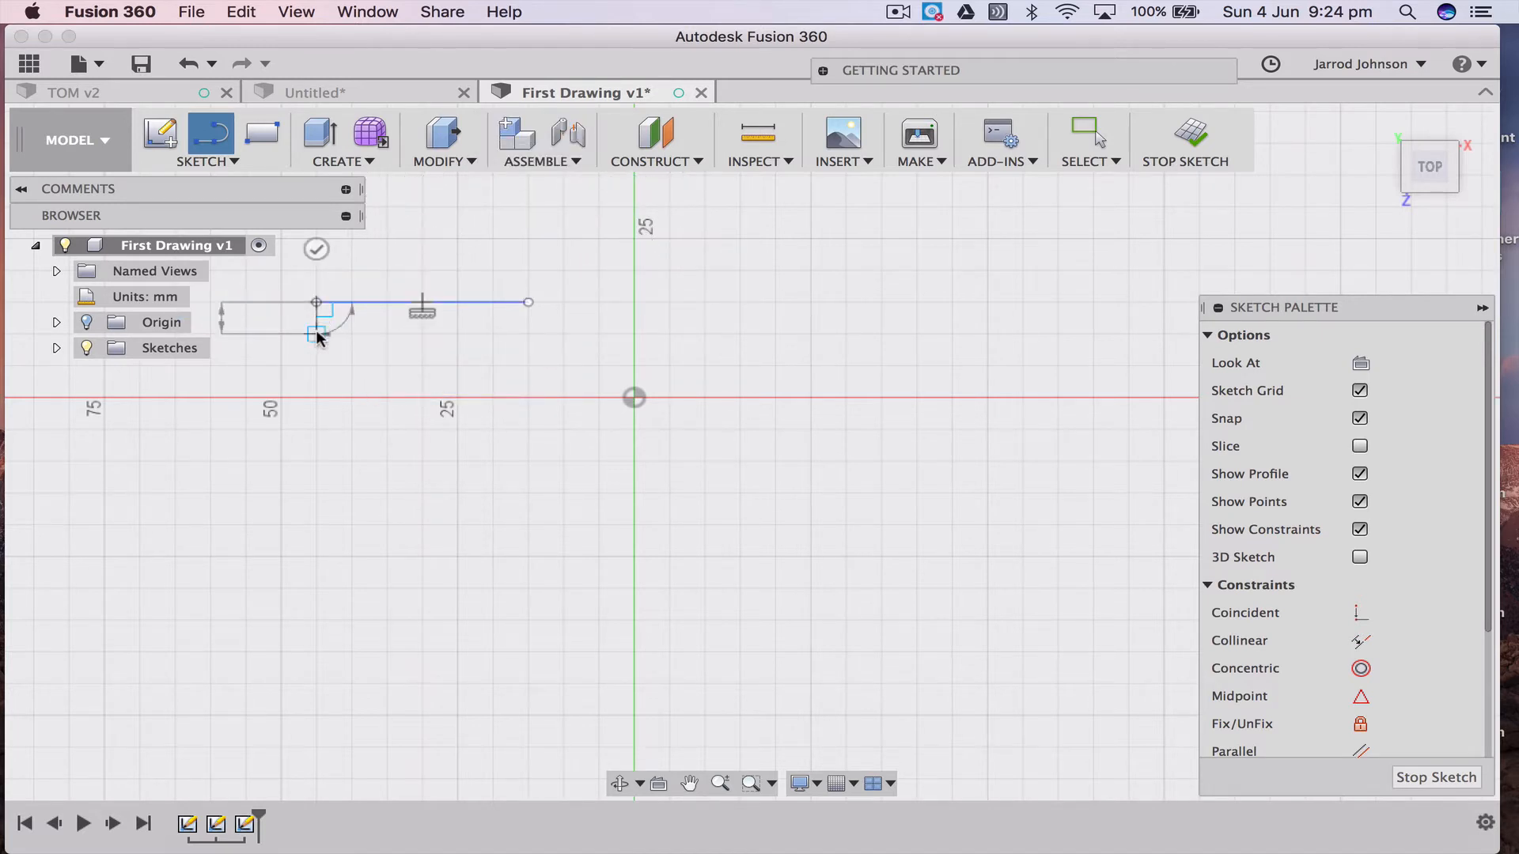
Complete the closed T outline with a 5 mm thick bar, a 5 mm wide stem about 30 mm long and a 15 mm right underside
{"action": "left_click", "coordinate": [317, 333]}
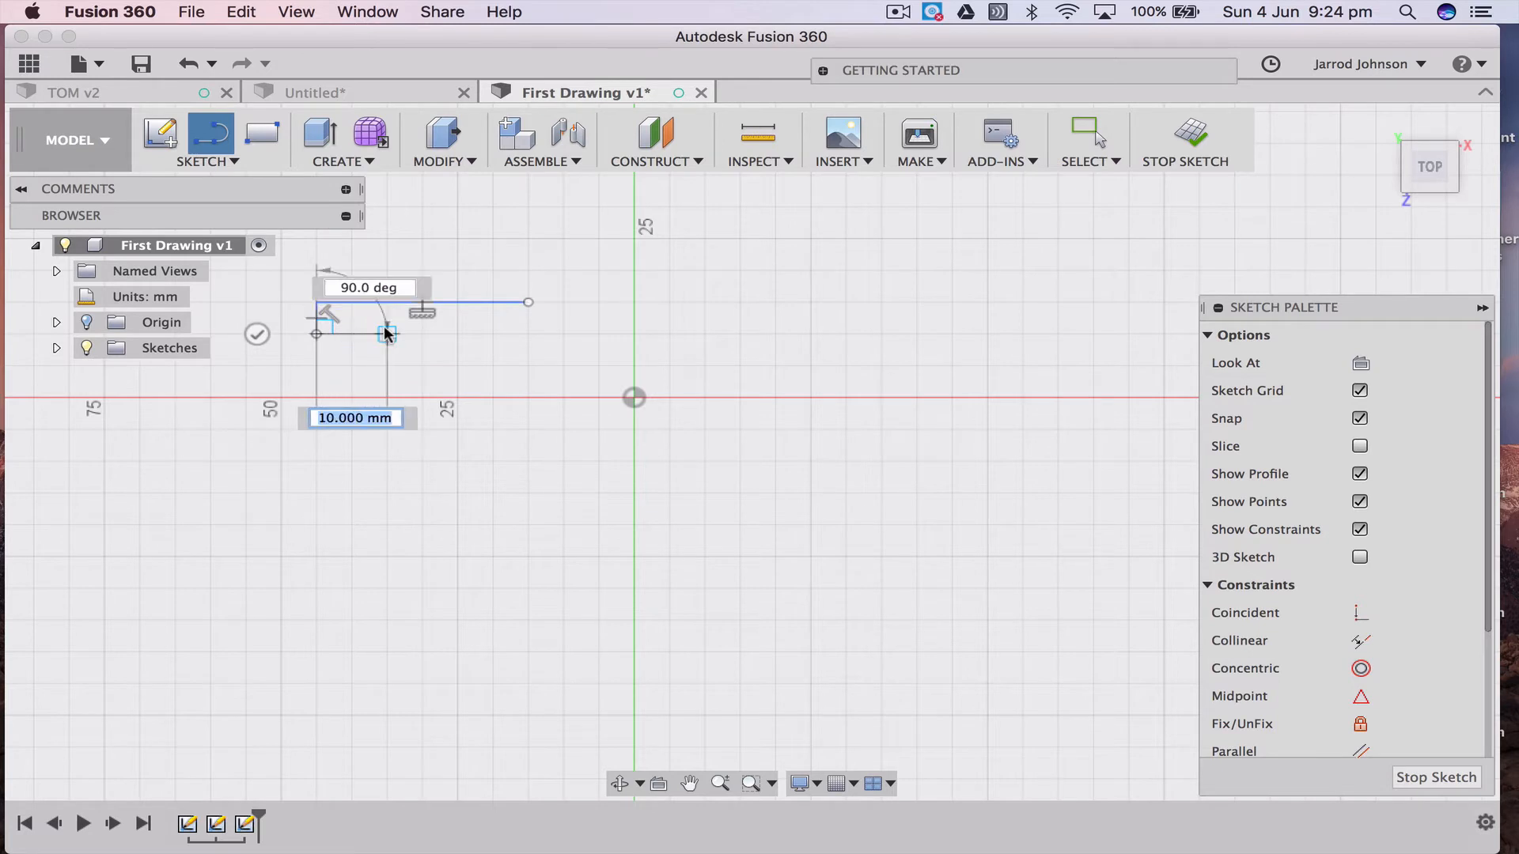
{"action": "left_click", "coordinate": [387, 333]}
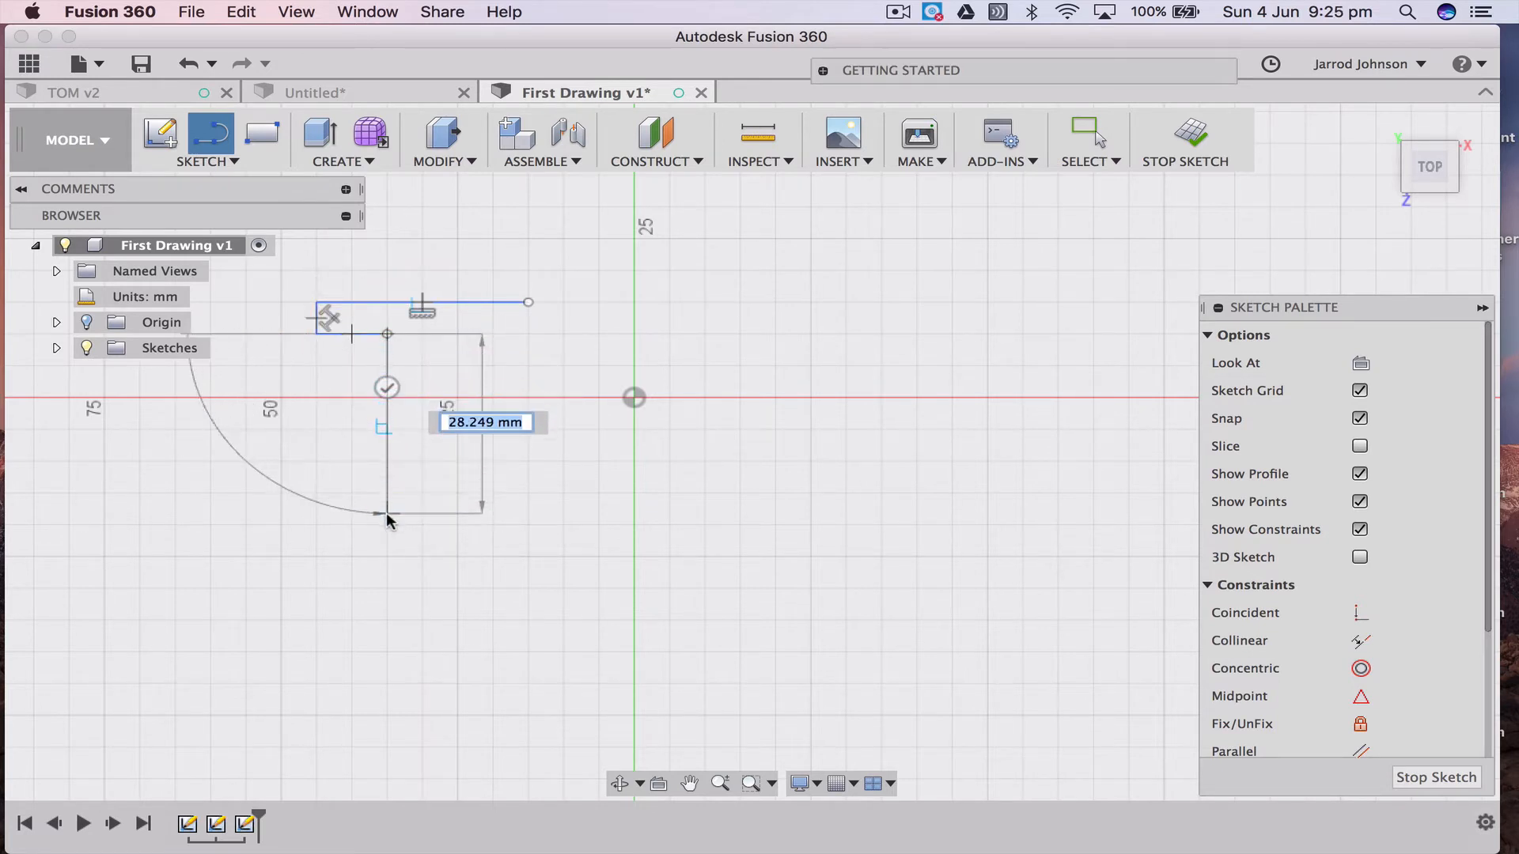
{"action": "left_click", "coordinate": [387, 524]}
{"action": "left_click", "coordinate": [423, 524]}
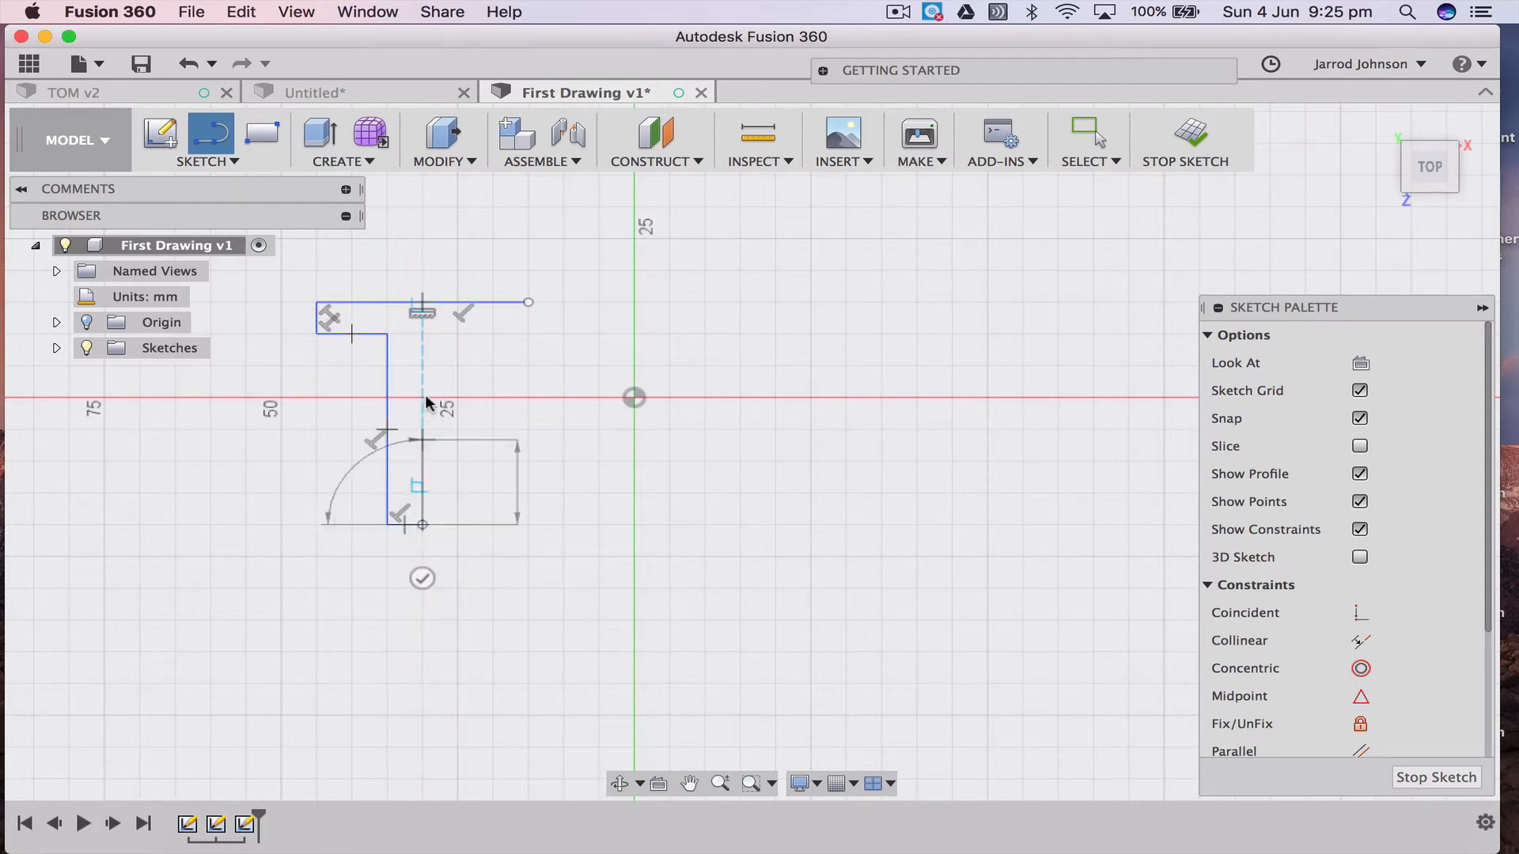
{"action": "left_click", "coordinate": [422, 333]}
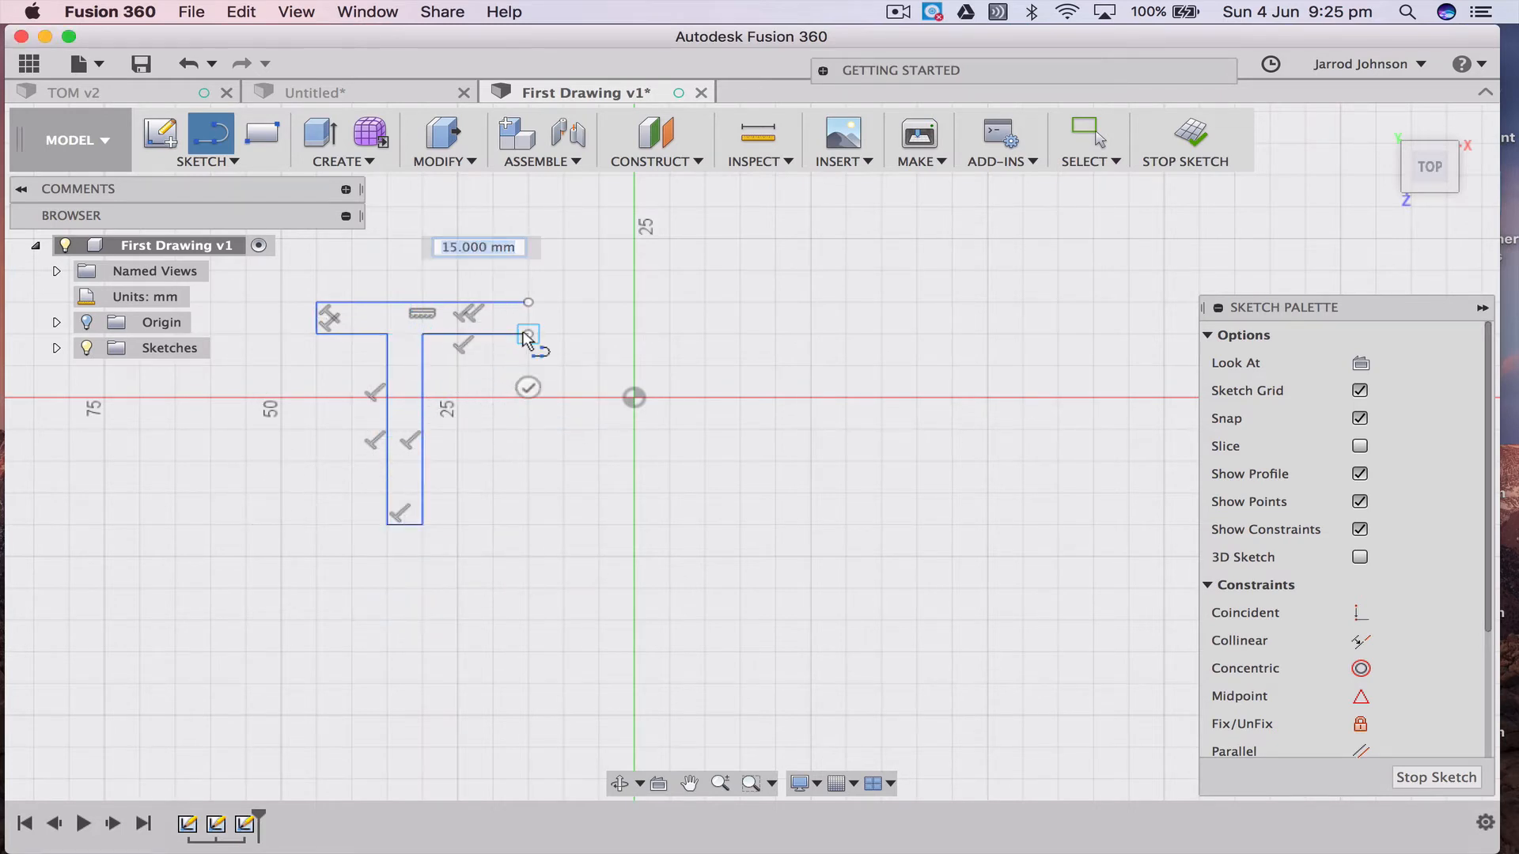
{"action": "left_click", "coordinate": [527, 334]}
{"action": "left_click", "coordinate": [528, 302]}
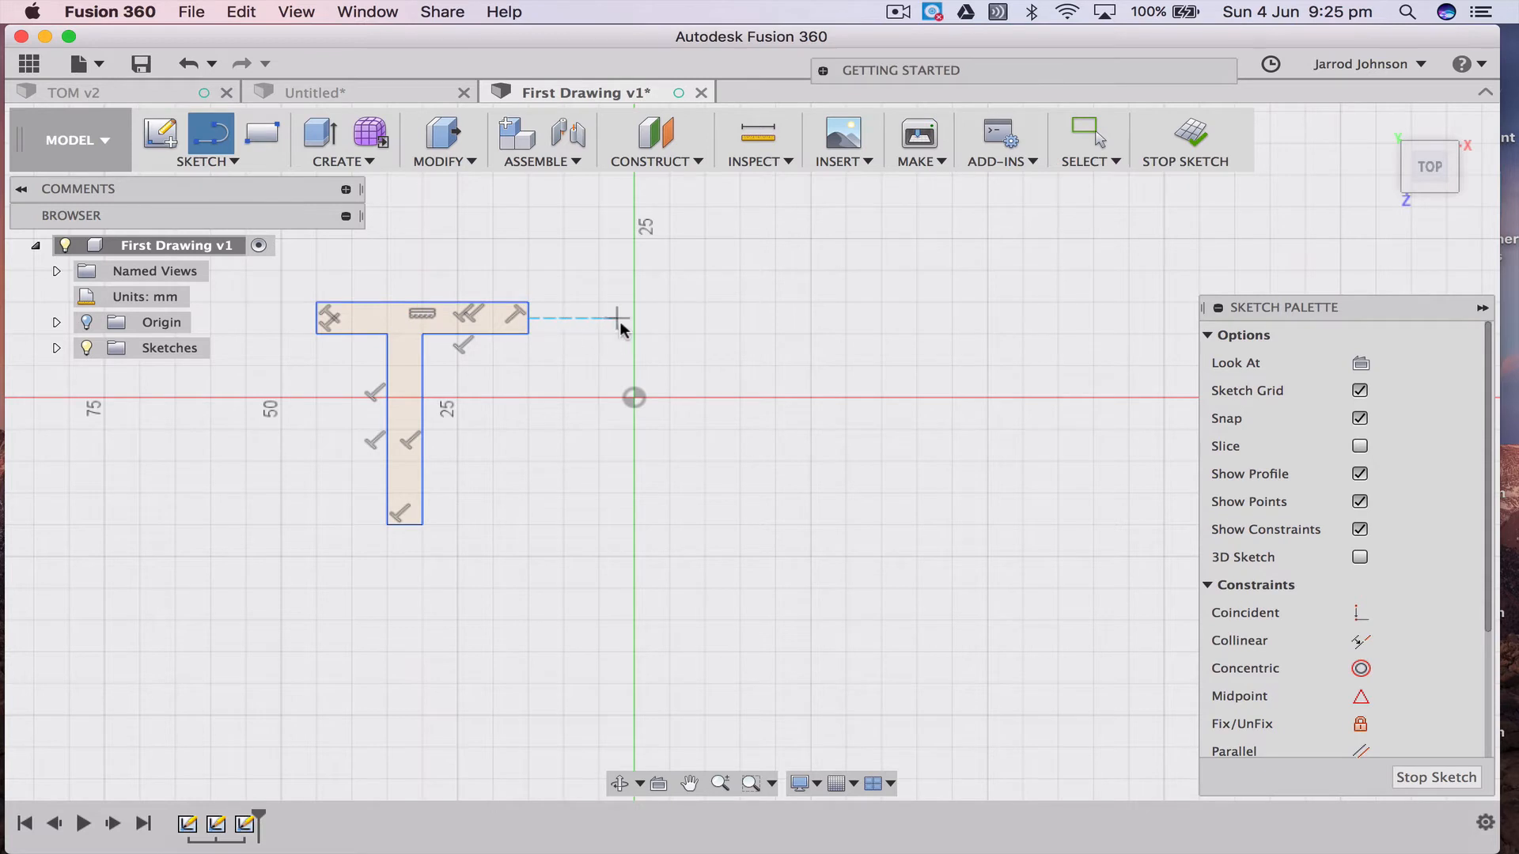
{"action": "right_click", "coordinate": [563, 301]}
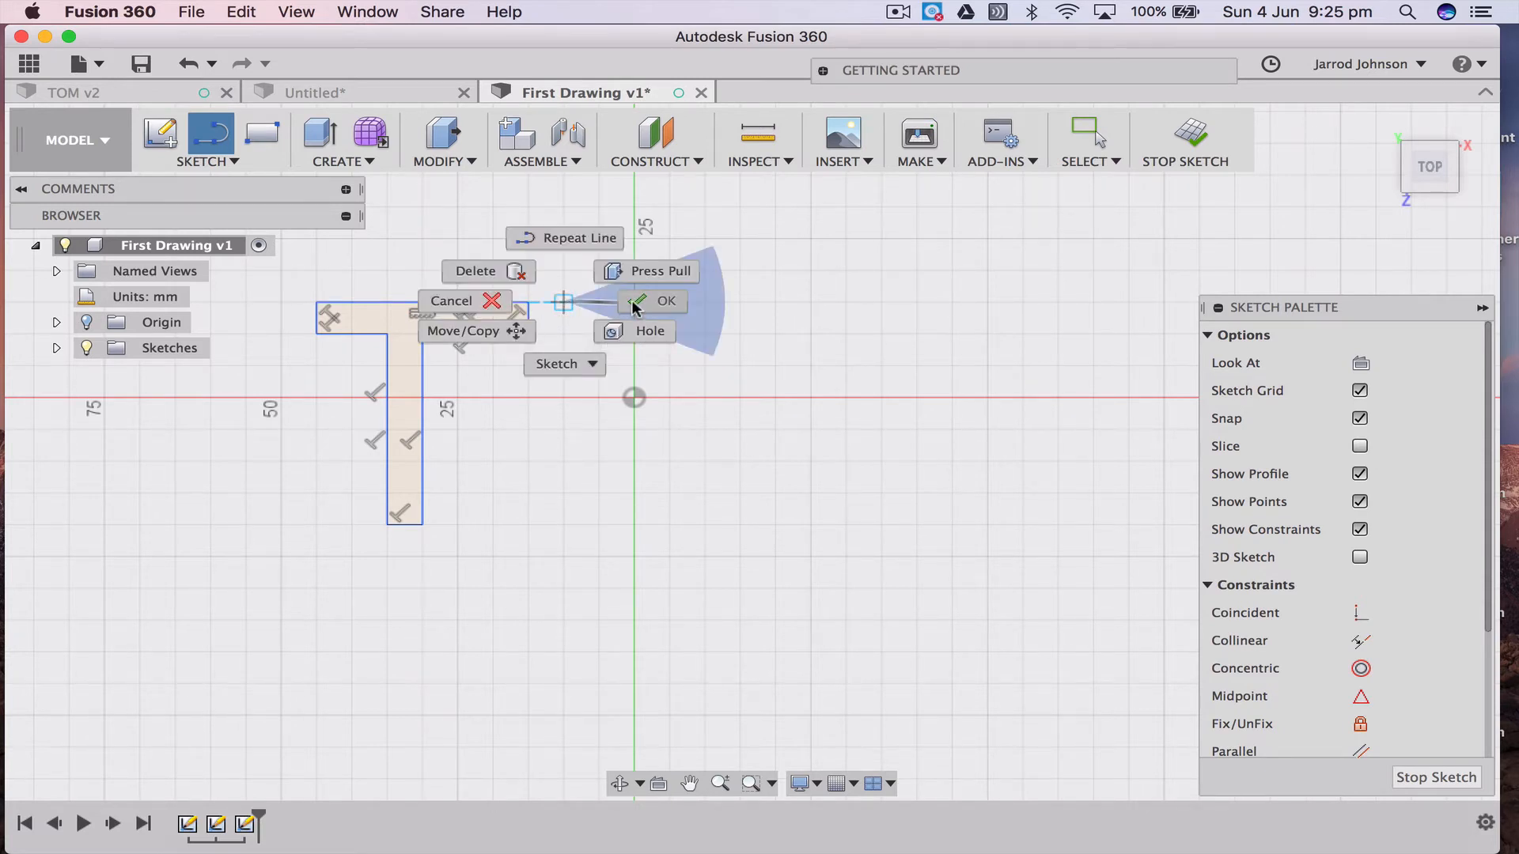
{"action": "left_click", "coordinate": [609, 300]}
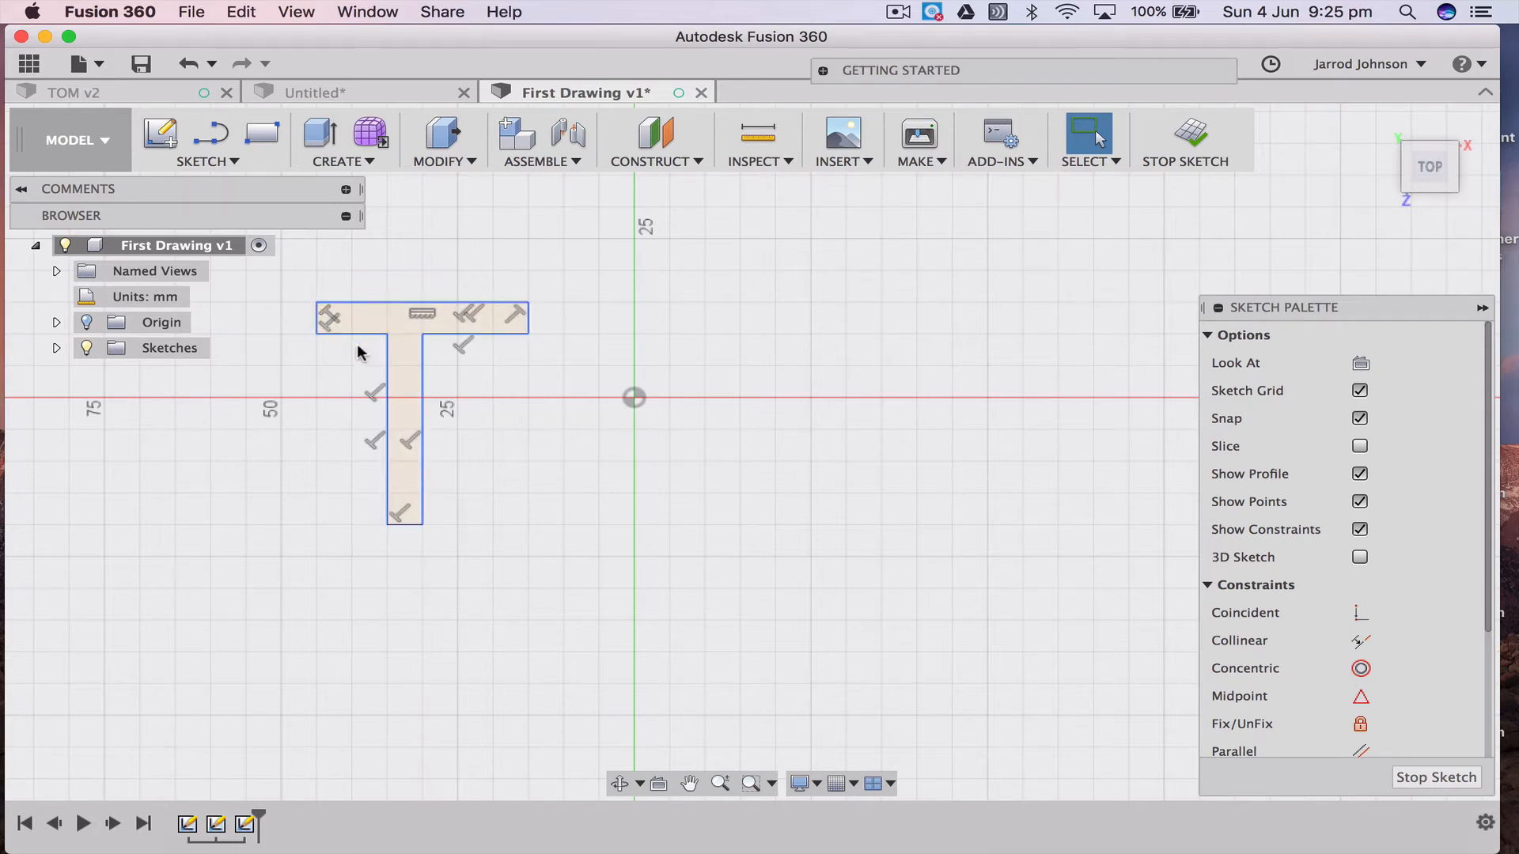
Delete the horizontal constraint on the T's top edge and reapply it with the Horizontal/Vertical constraint
{"action": "left_click", "coordinate": [427, 318]}
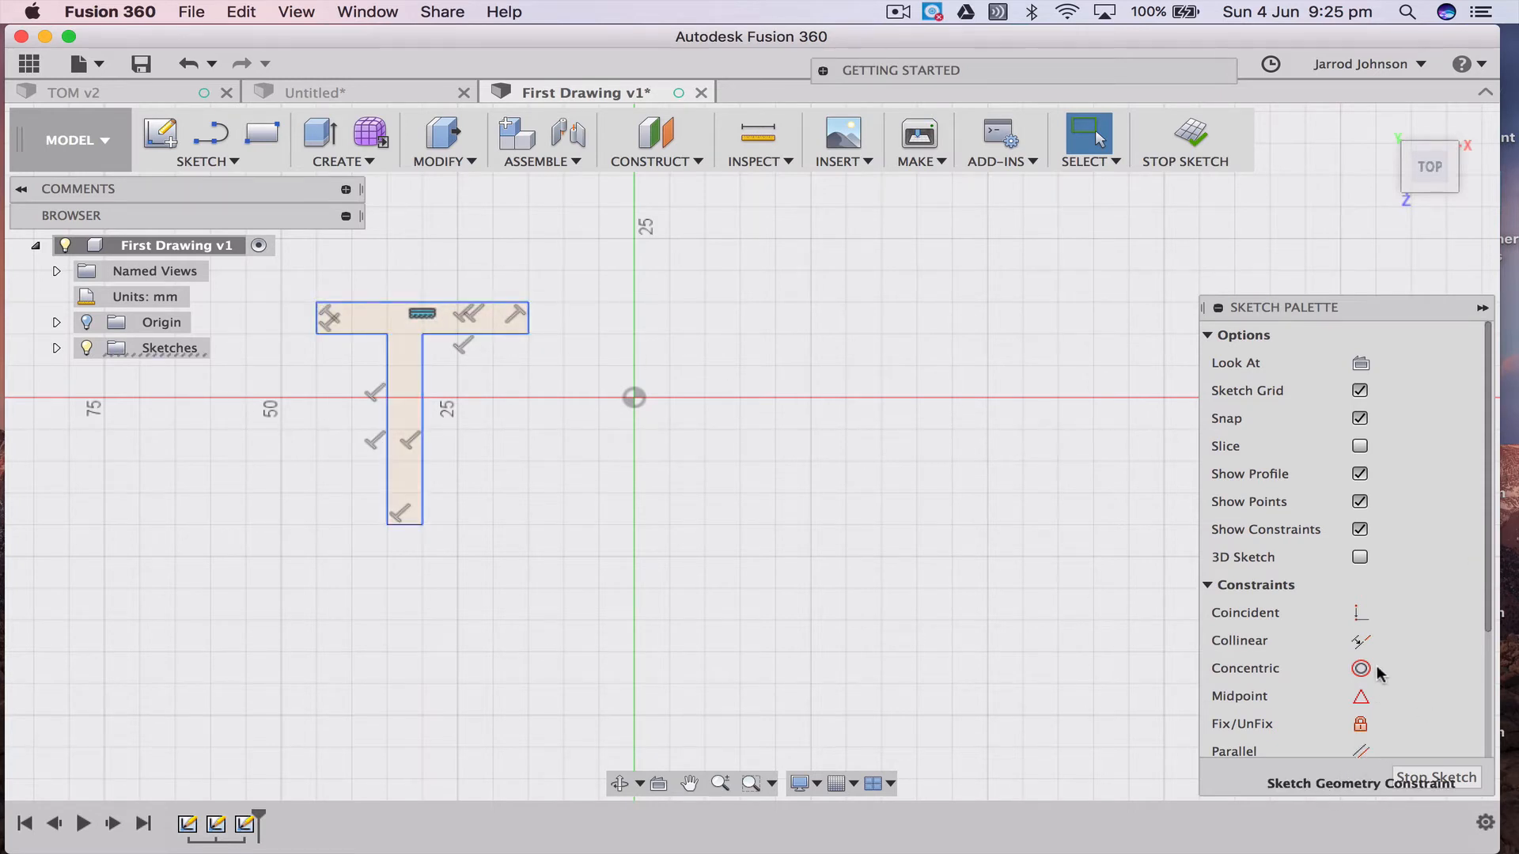
{"action": "scroll", "coordinate": [1266, 633], "scroll_direction": "down", "scroll_amount": 5}
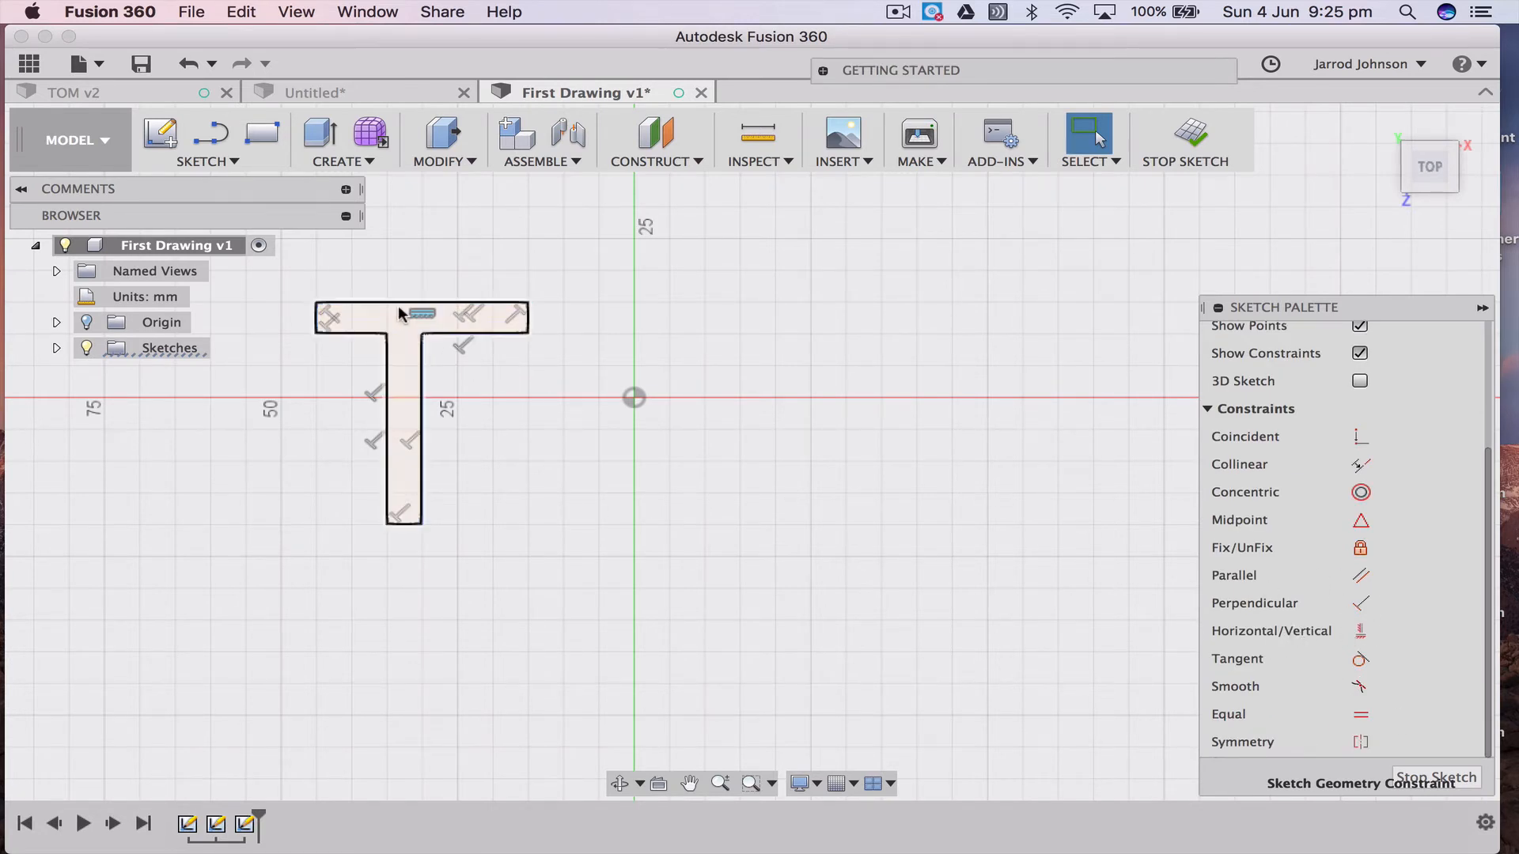
{"action": "left_click", "coordinate": [427, 317]}
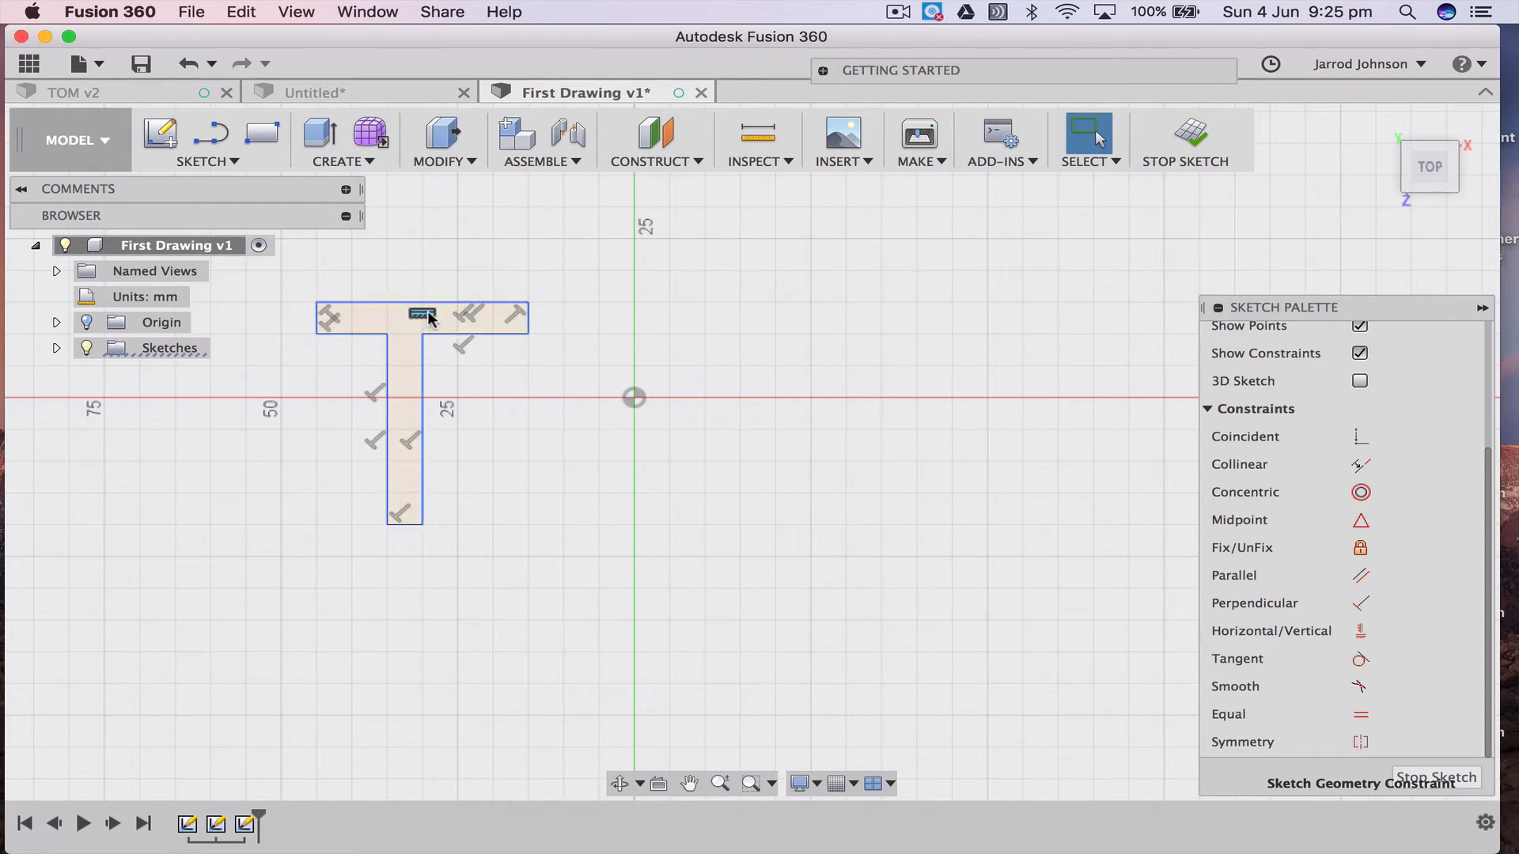
{"action": "key", "text": "Delete"}
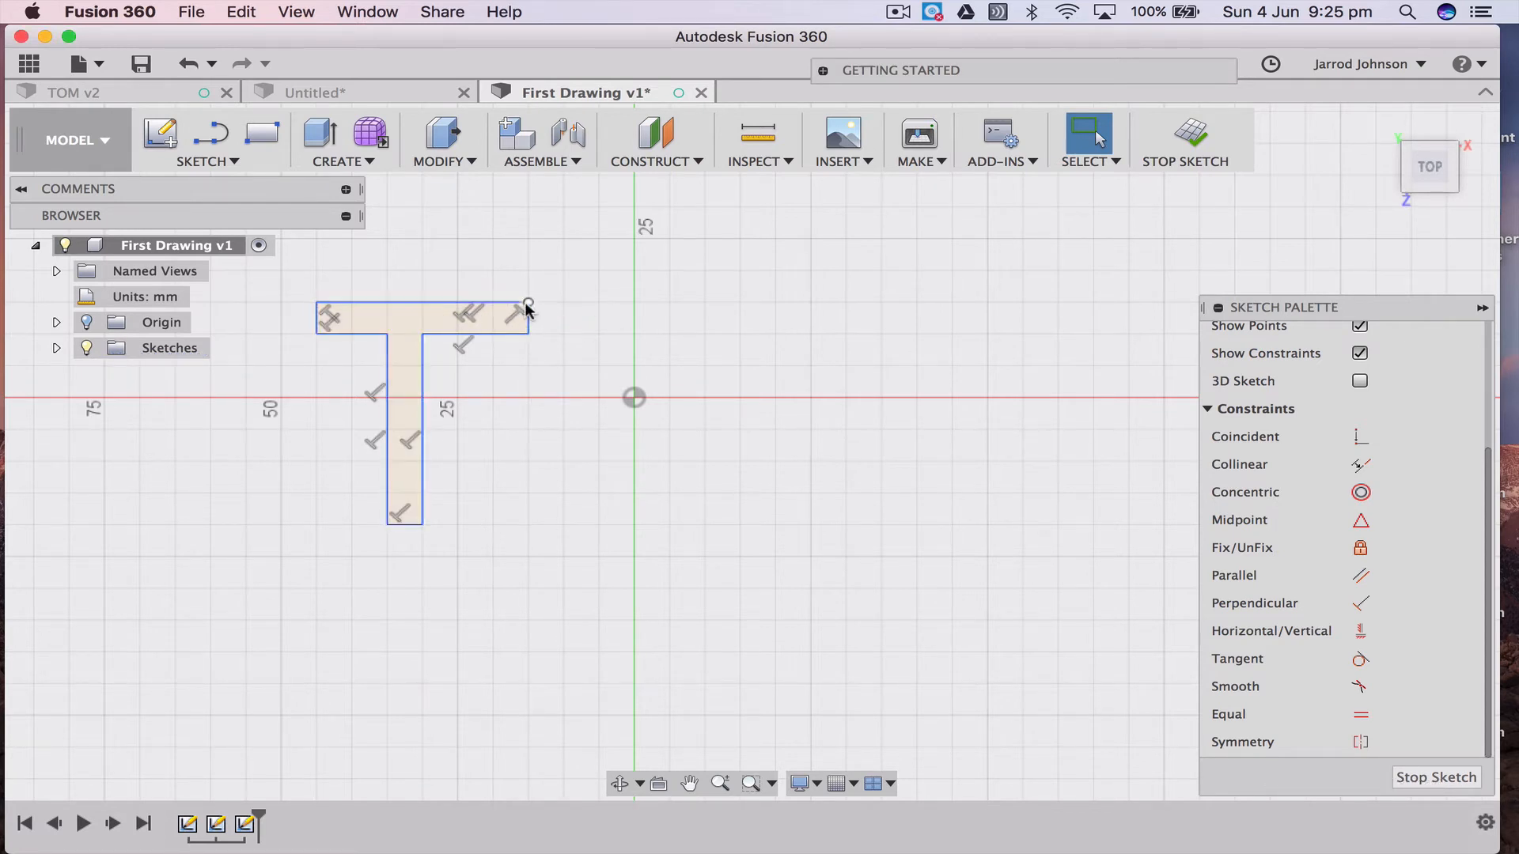
{"action": "left_click", "coordinate": [1360, 630]}
{"action": "left_click", "coordinate": [400, 303]}
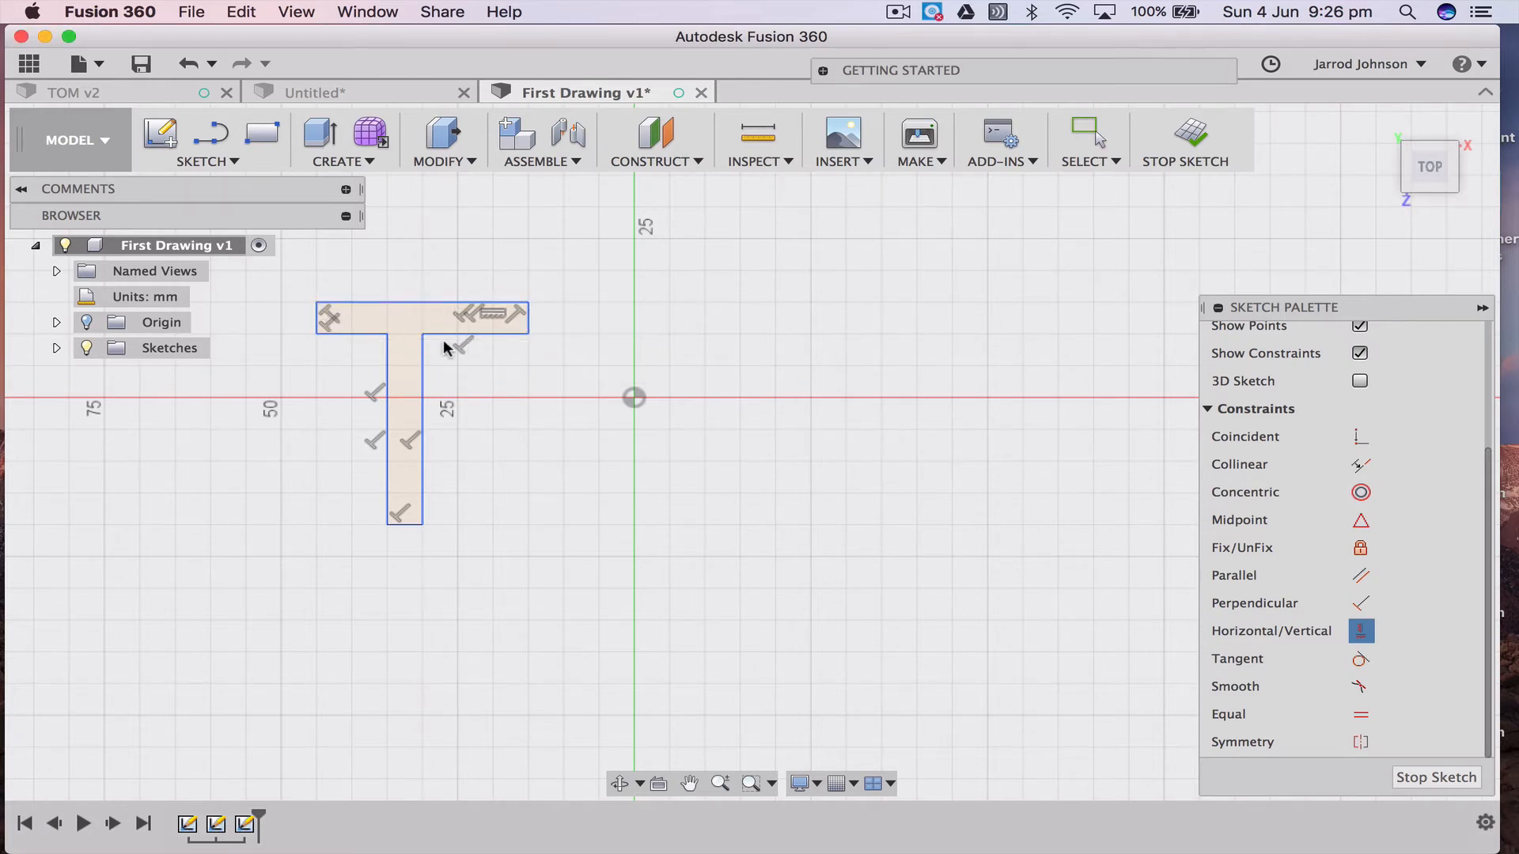
{"action": "key", "text": "Escape"}
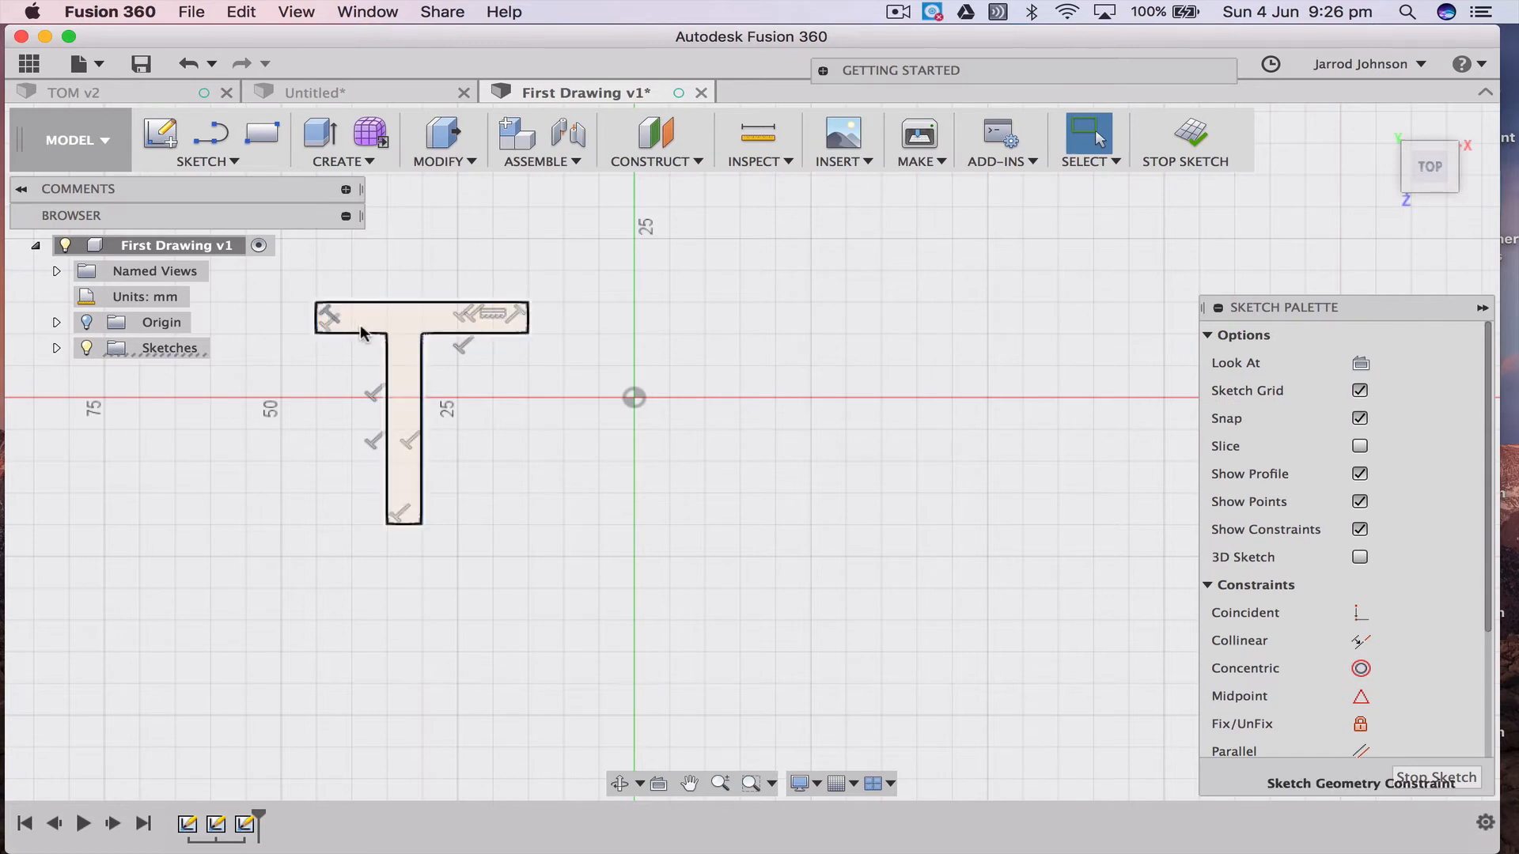
Delete all the perpendicular constraints around the T outline, keeping only the horizontal constraint on its top edge
{"action": "left_click", "coordinate": [332, 320]}
{"action": "key", "text": "Delete"}
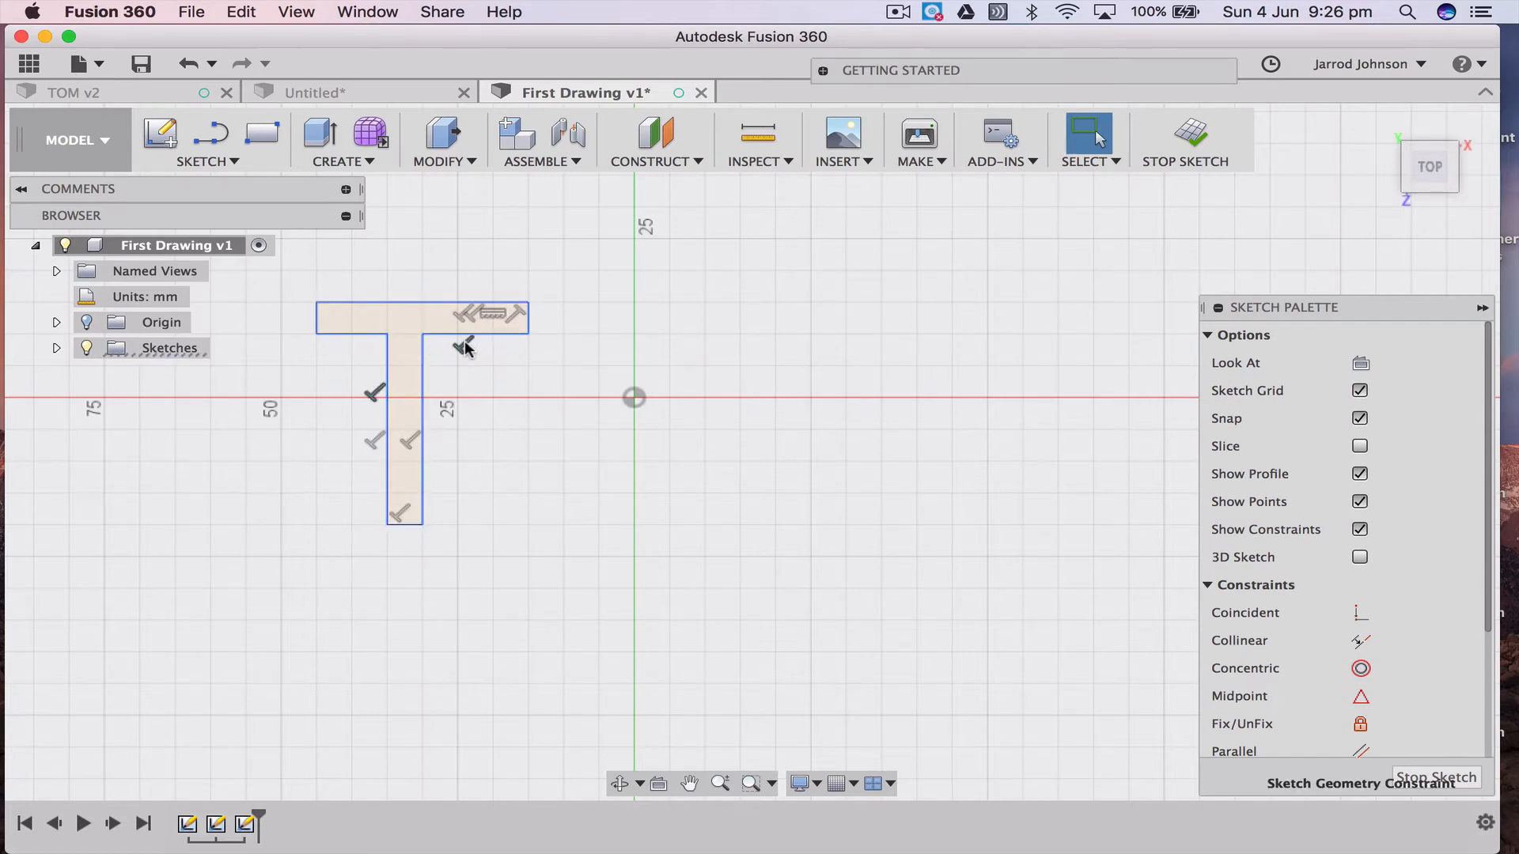
{"action": "key", "text": "Delete"}
{"action": "left_click", "coordinate": [517, 314]}
{"action": "key", "text": "Delete"}
{"action": "left_click", "coordinate": [472, 313]}
{"action": "key", "text": "Delete"}
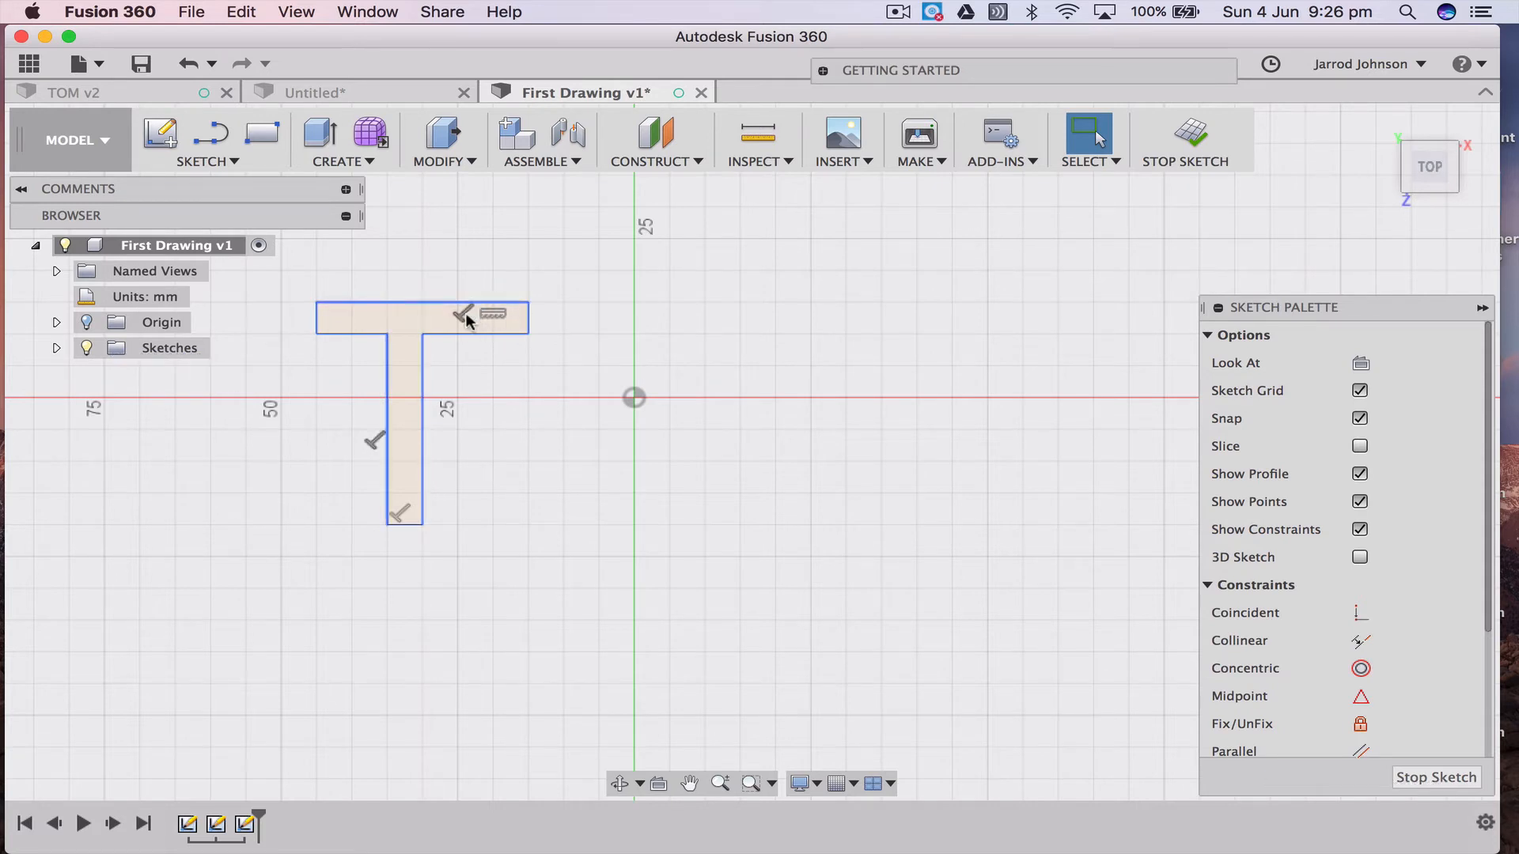
{"action": "left_click", "coordinate": [465, 316]}
{"action": "key", "text": "Delete"}
{"action": "left_click", "coordinate": [400, 514]}
{"action": "key", "text": "Delete"}
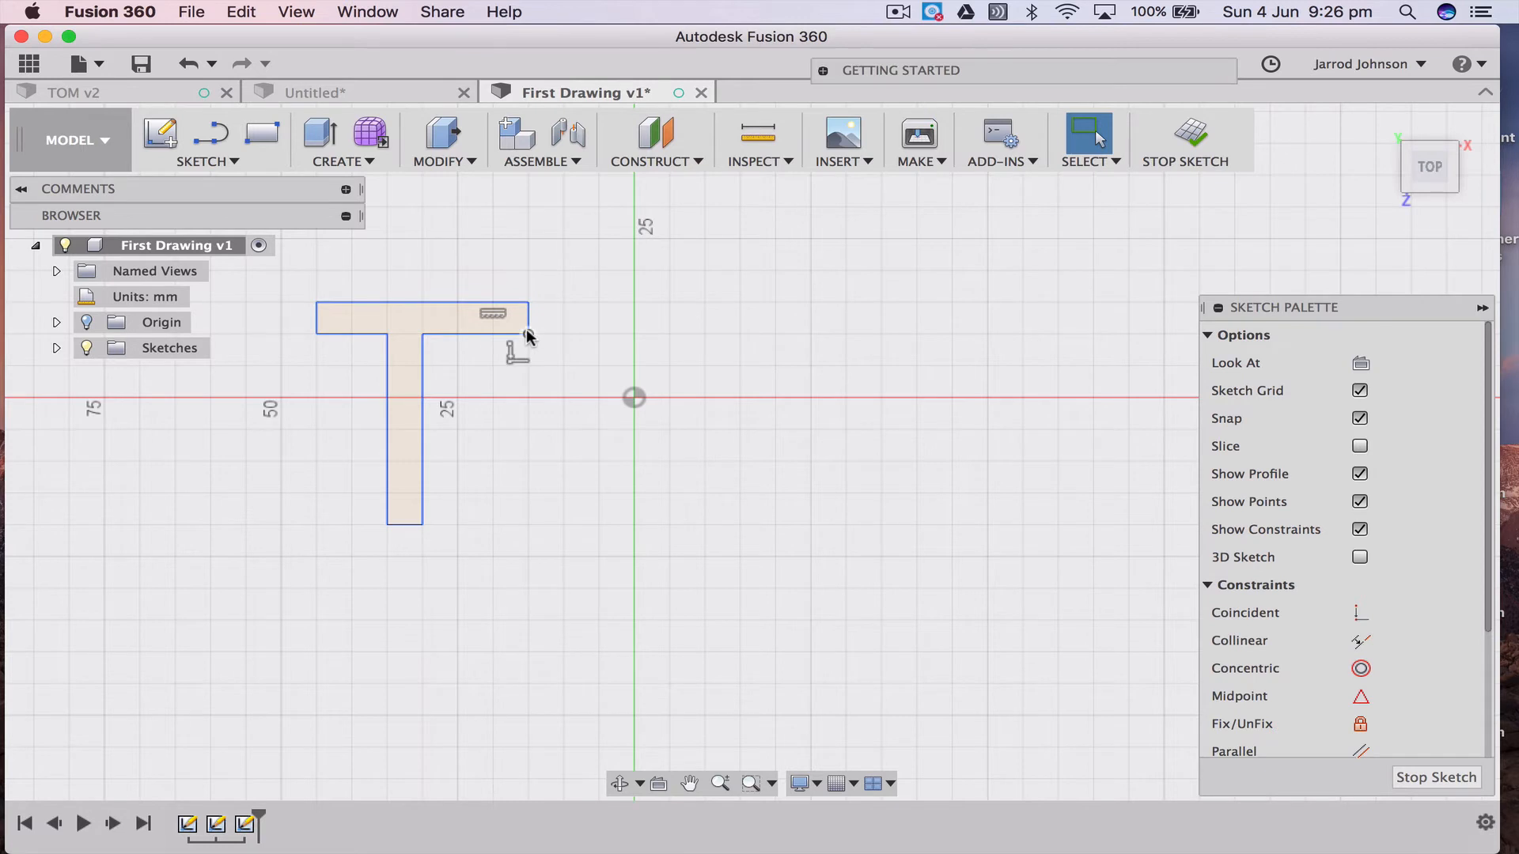
Move the lower corner of the bar's right end down about 5 mm and undo the move
{"action": "left_click_drag", "start_coordinate": [526, 333], "coordinate": [525, 367]}
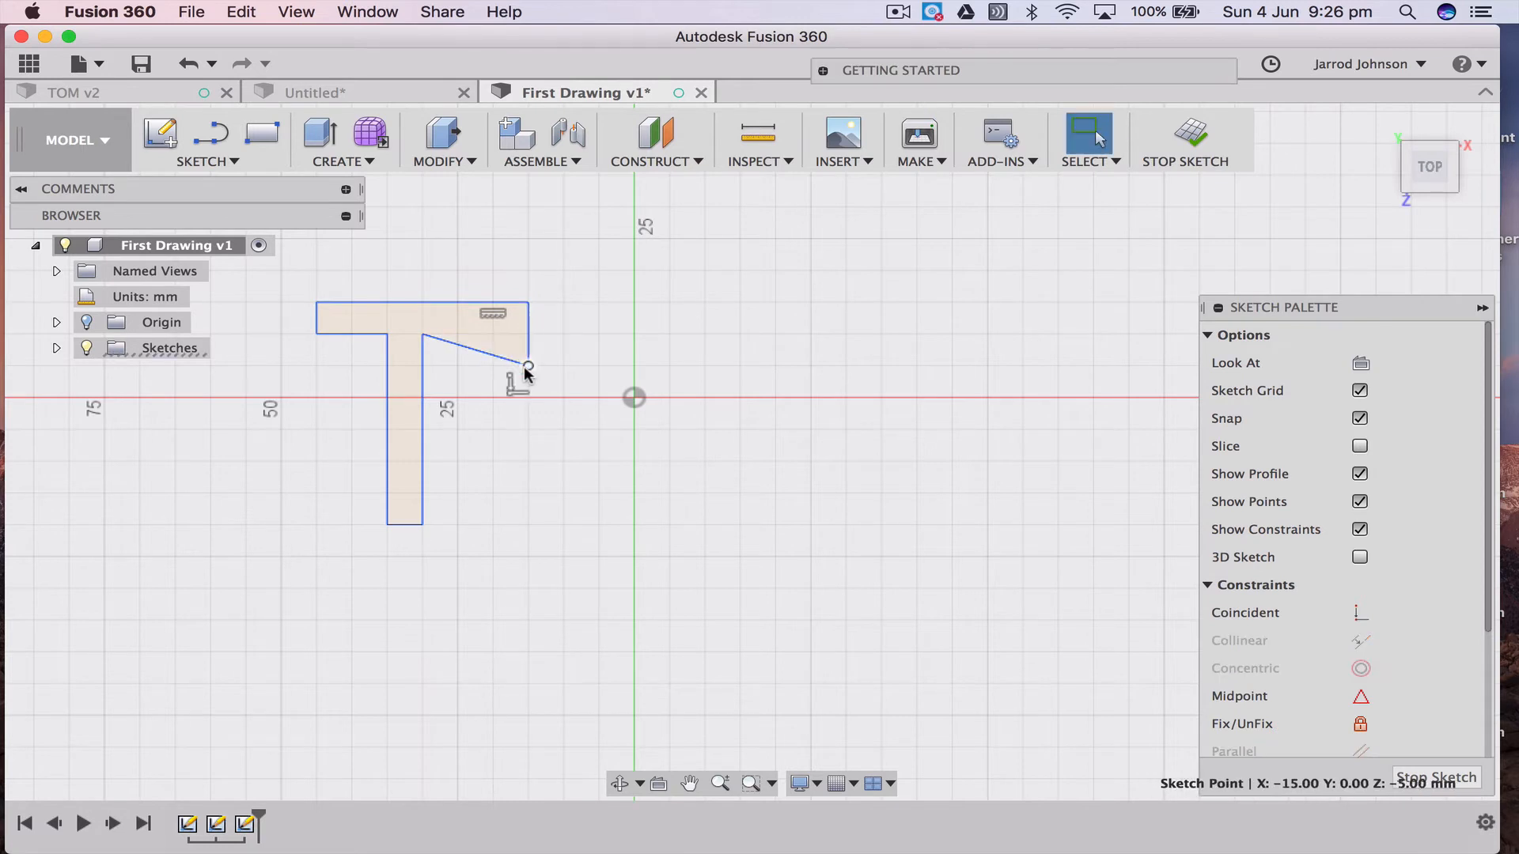
{"action": "key", "text": "super+z"}
Apply perpendicular constraints between the T's top edge and left end, and between the left end and the left underside of the bar
{"action": "scroll", "coordinate": [1404, 688], "scroll_direction": "down", "scroll_amount": 5}
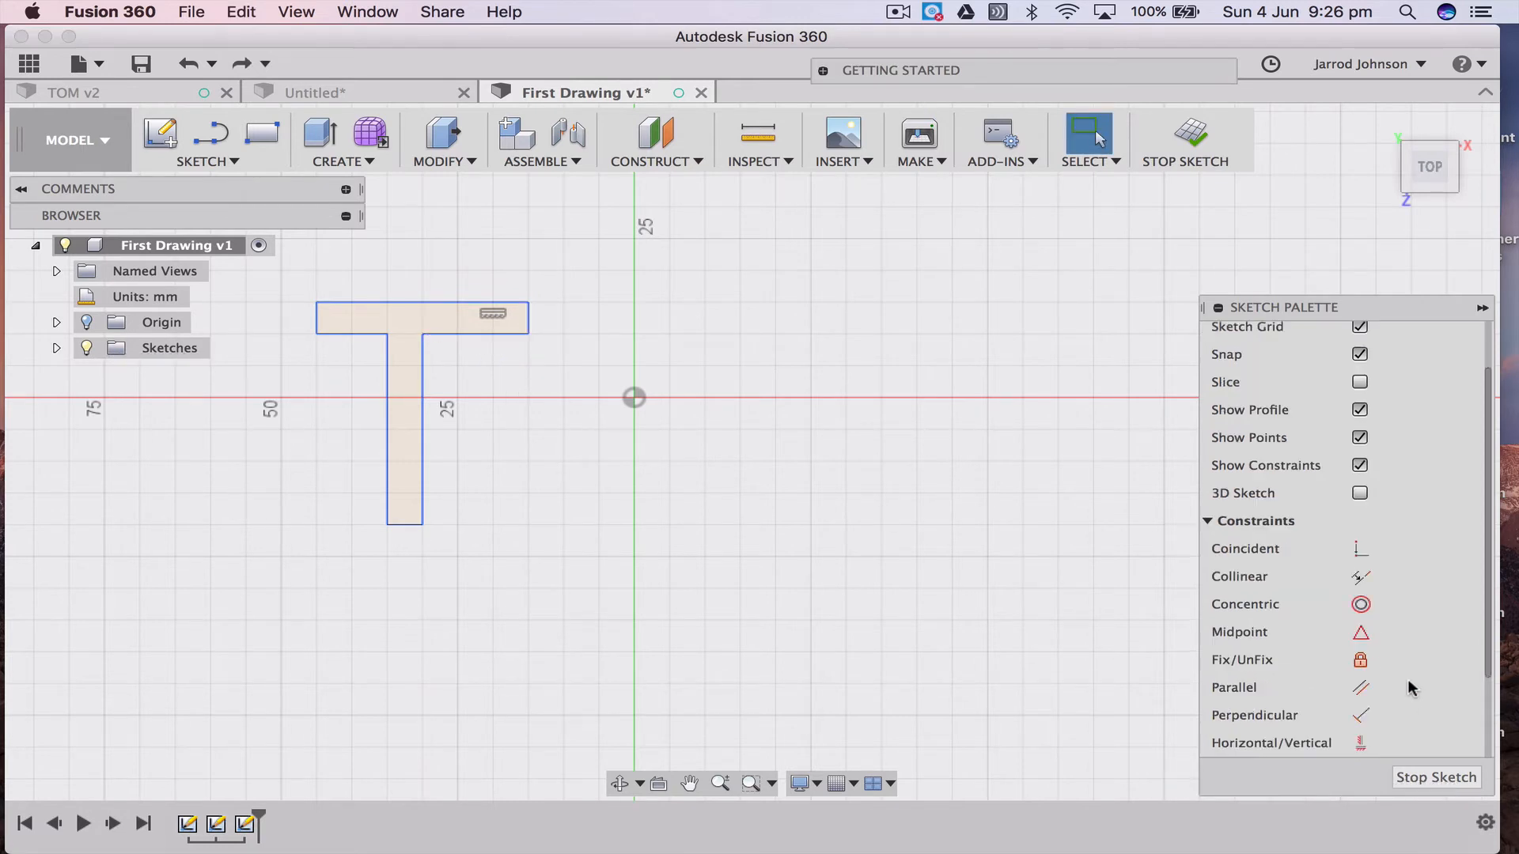
{"action": "left_click", "coordinate": [1361, 603]}
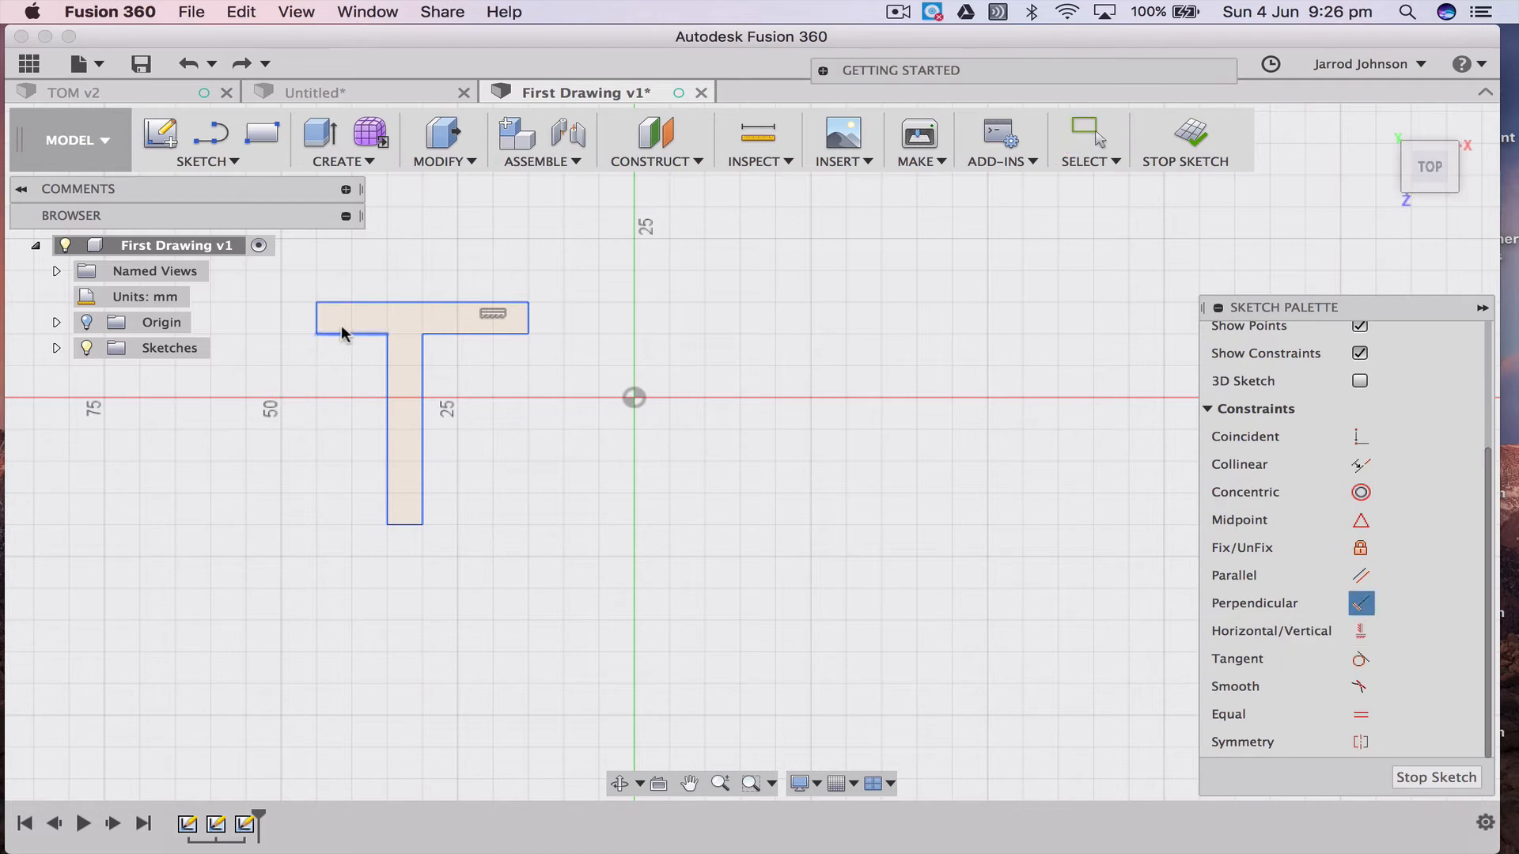
{"action": "left_click", "coordinate": [342, 303]}
{"action": "left_click", "coordinate": [320, 324]}
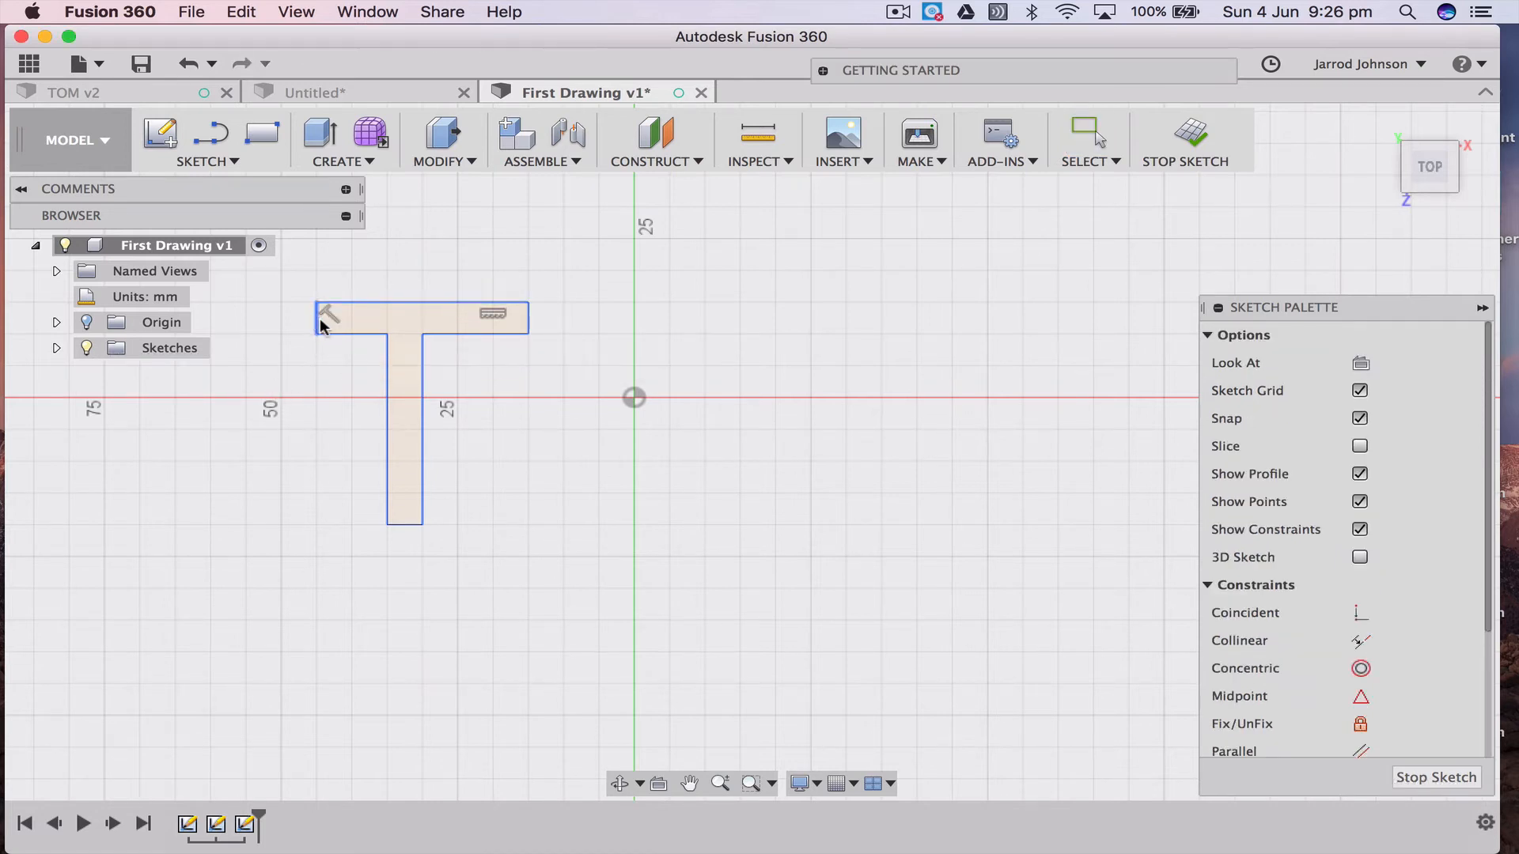
{"action": "left_click", "coordinate": [320, 325]}
{"action": "left_click", "coordinate": [362, 336]}
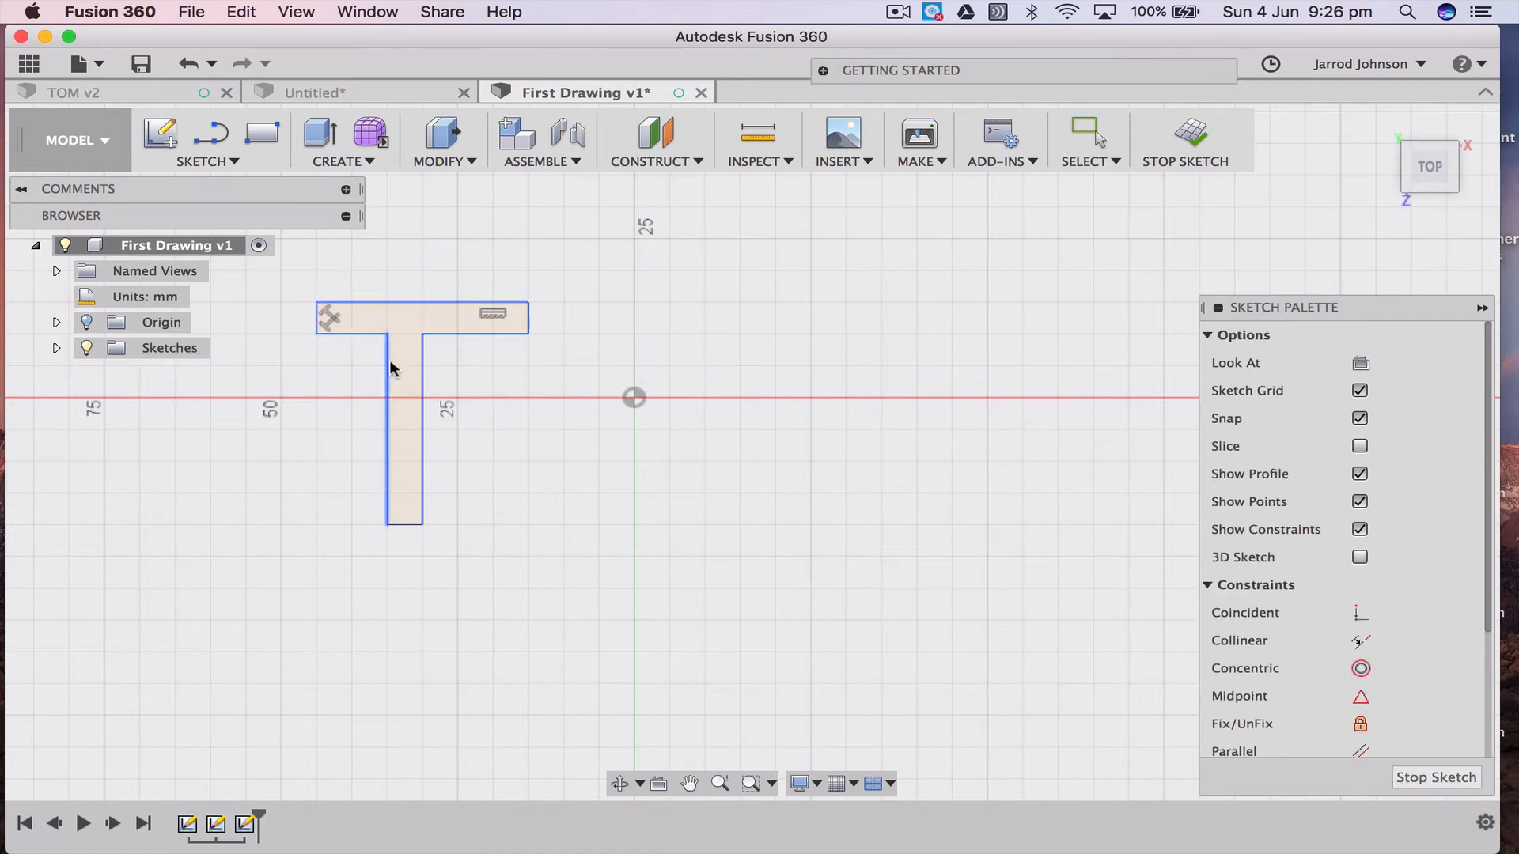
Apply perpendicular constraints between the stem's left side, bottom edge and right side, and between both stem sides and the bar's underside edges
{"action": "left_click", "coordinate": [388, 431]}
{"action": "left_click", "coordinate": [401, 523]}
{"action": "left_click", "coordinate": [404, 520]}
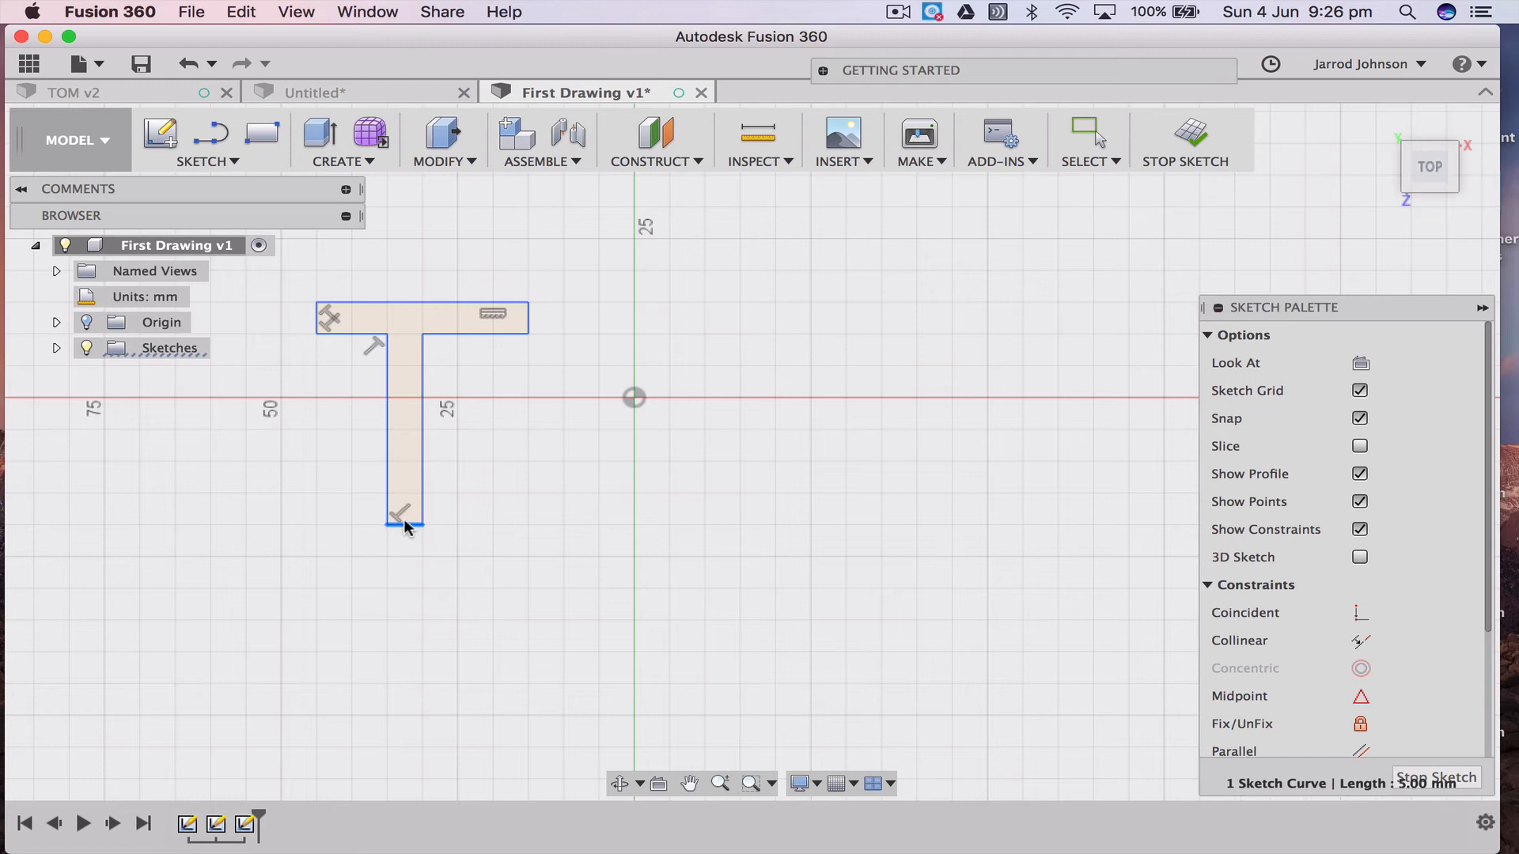
{"action": "left_click", "coordinate": [421, 482]}
{"action": "left_click", "coordinate": [423, 359]}
{"action": "left_click", "coordinate": [451, 333]}
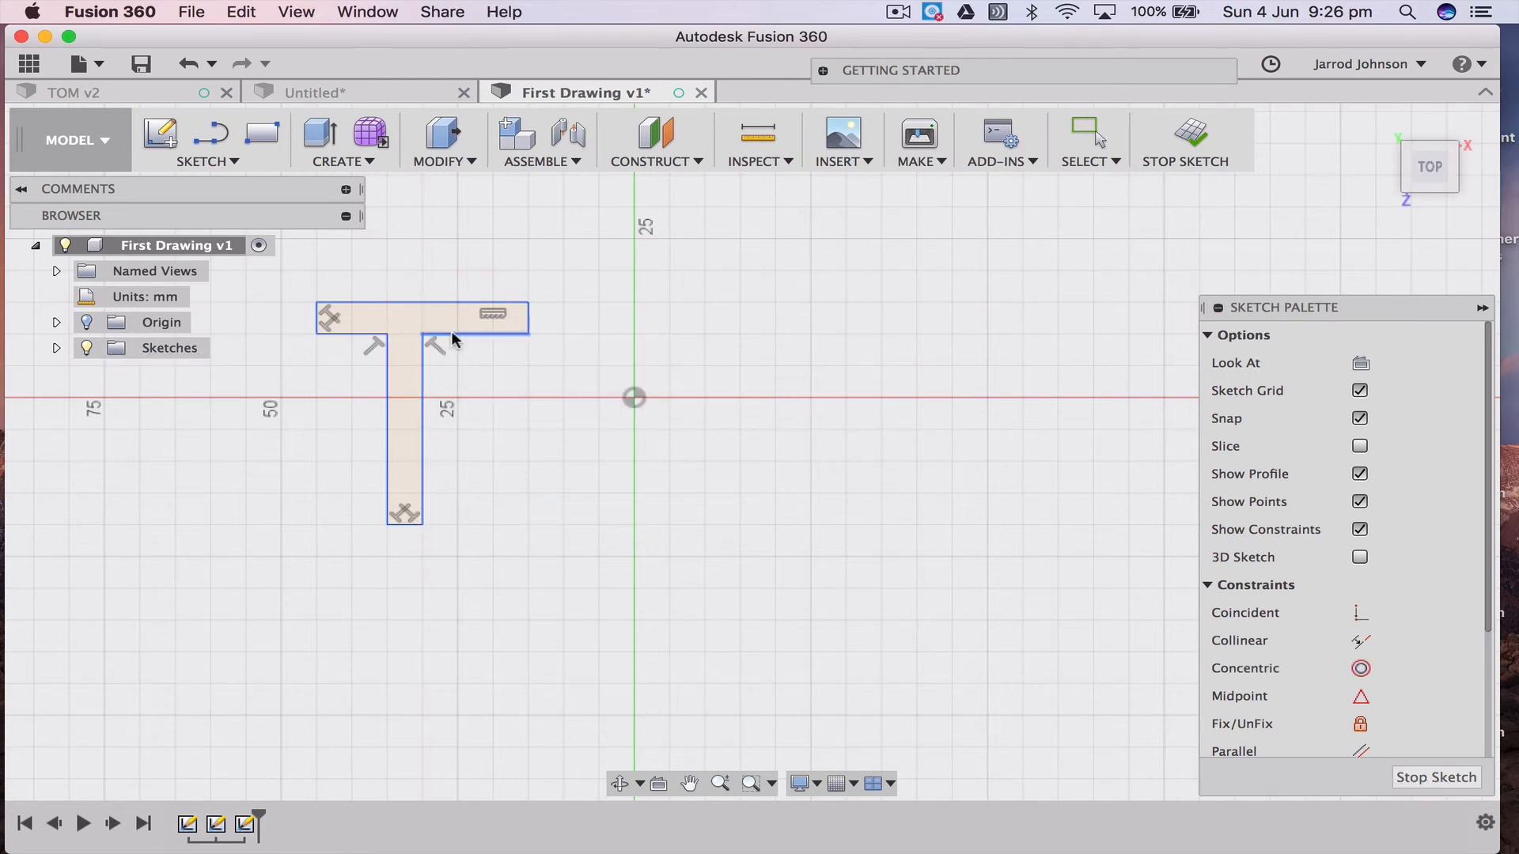
Apply a perpendicular constraint between the bar's right underside edge and its right end
{"action": "left_click", "coordinate": [522, 315]}
{"action": "left_click", "coordinate": [508, 314]}
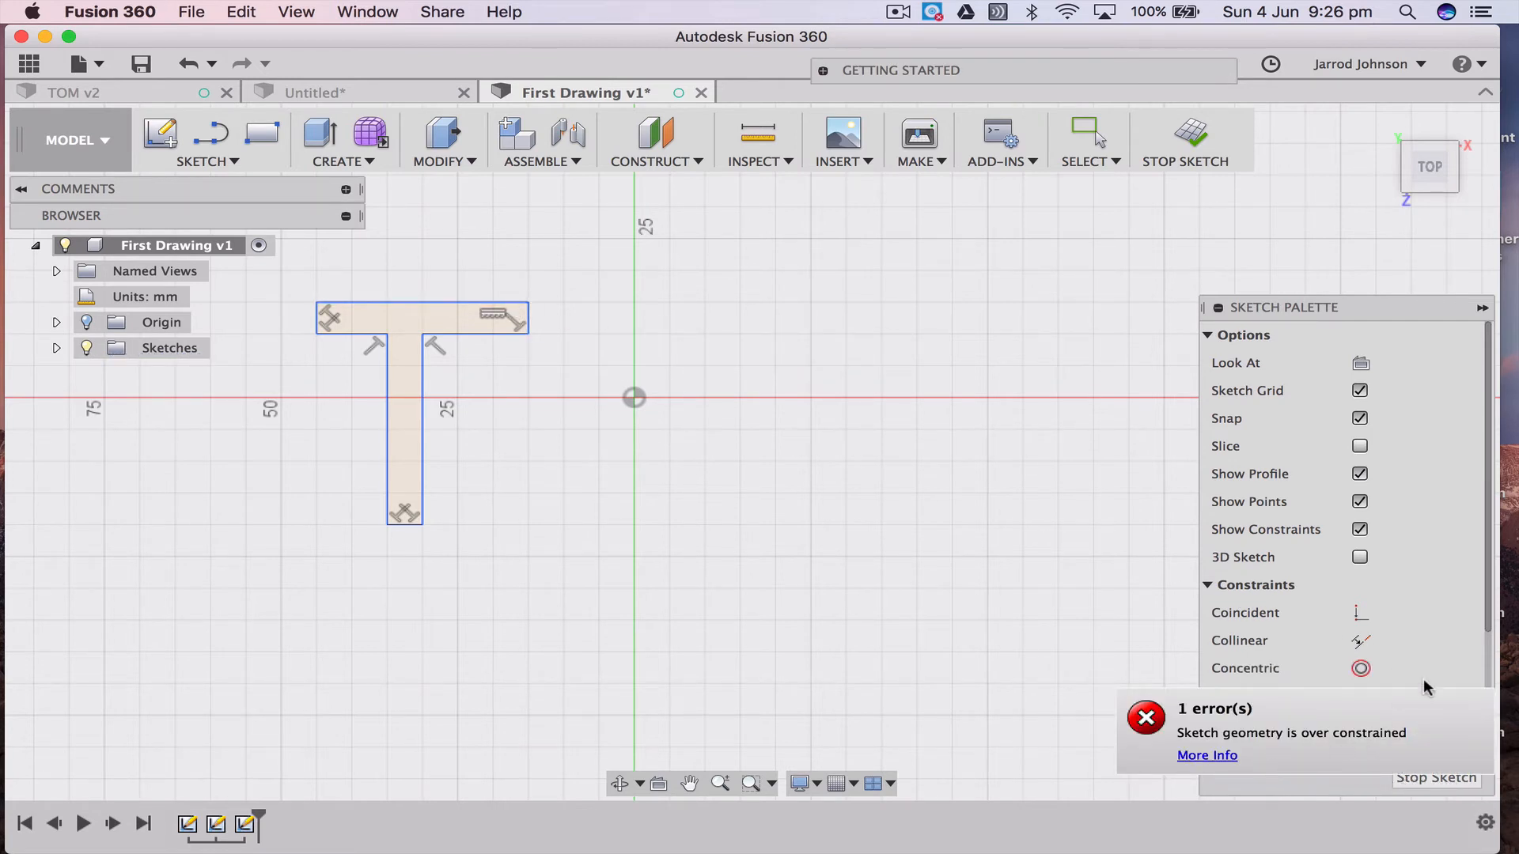
{"action": "scroll", "coordinate": [1392, 632], "scroll_direction": "down", "scroll_amount": 5}
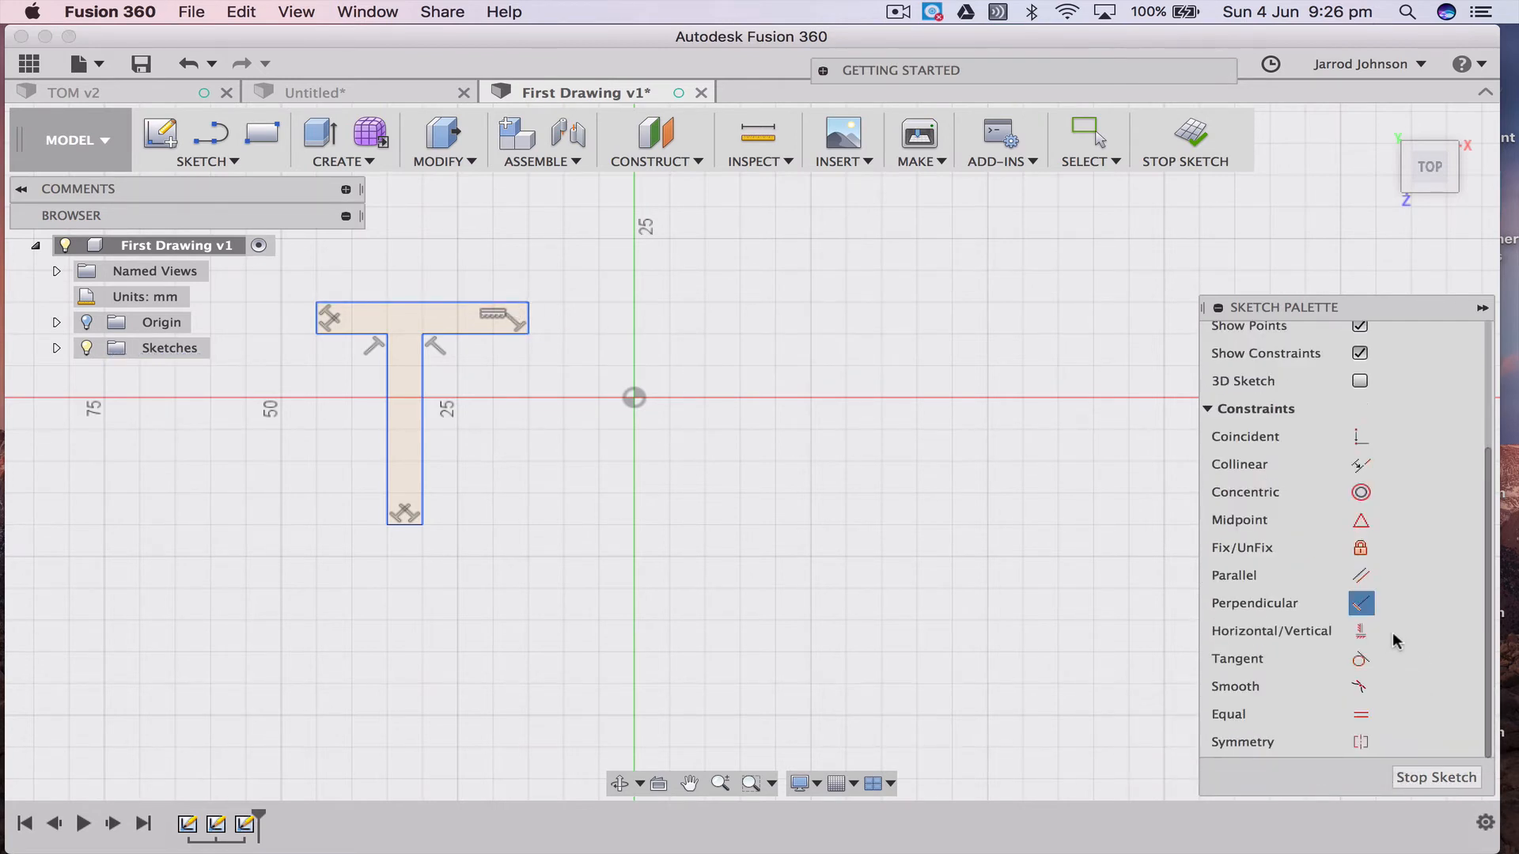
{"action": "left_click", "coordinate": [515, 309]}
{"action": "left_click", "coordinate": [515, 308]}
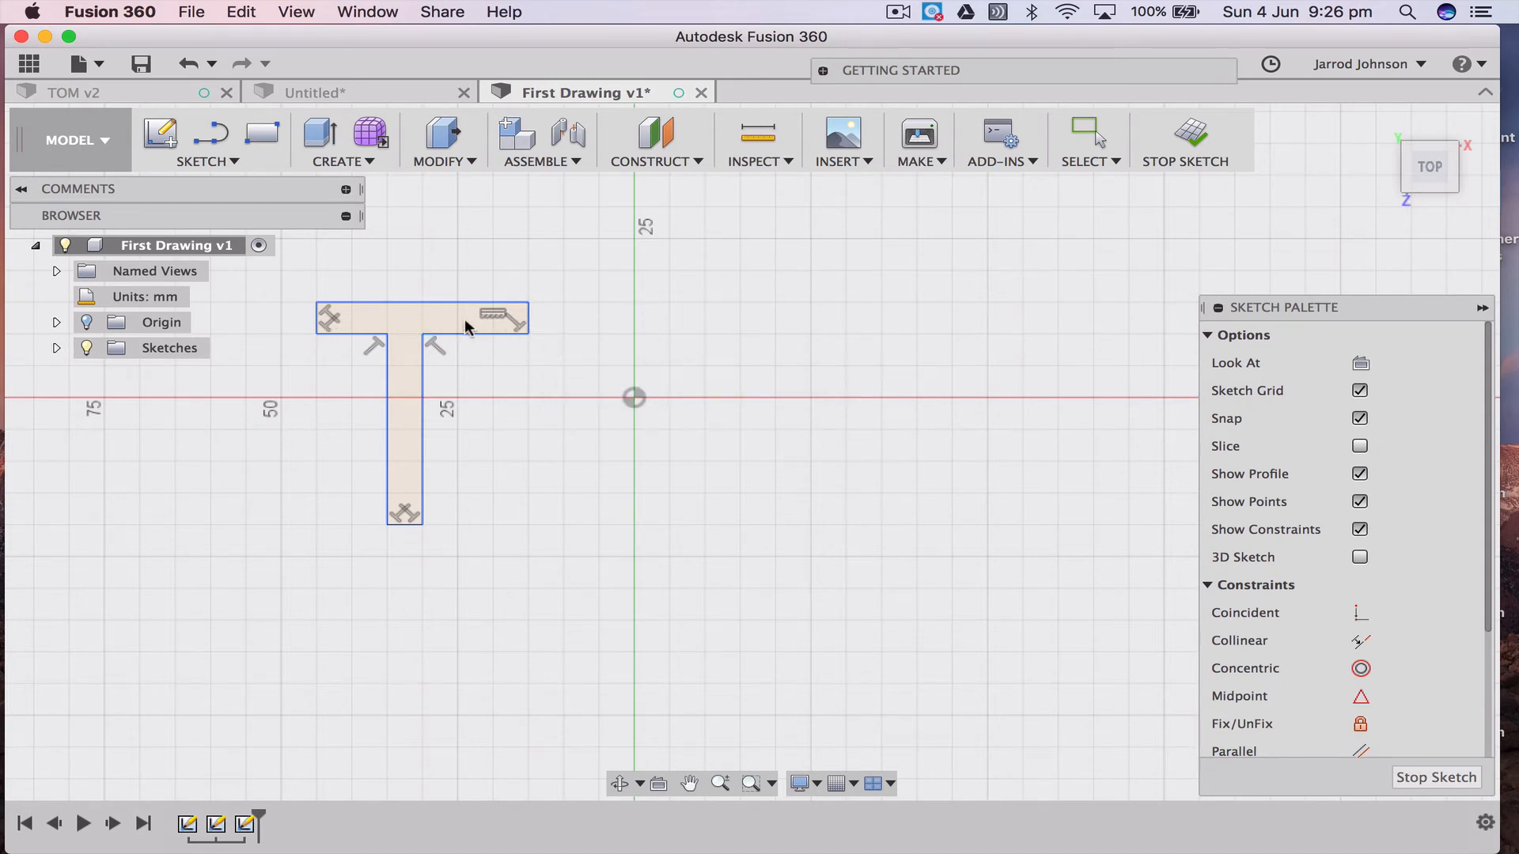
Try to add another perpendicular constraint to the short edge at the bar's right end
{"action": "left_click", "coordinate": [526, 321]}
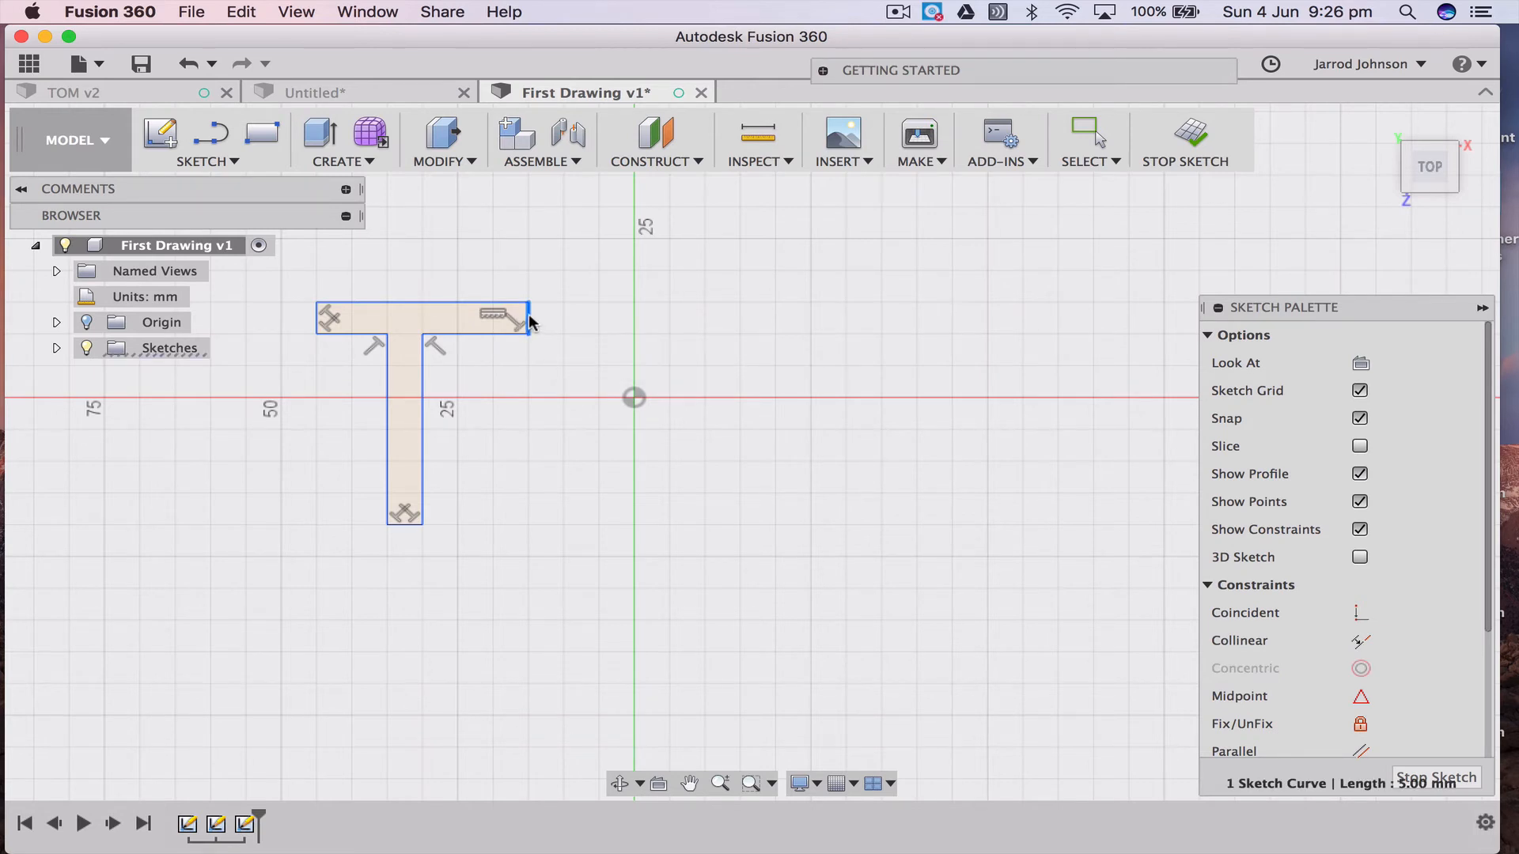
{"action": "left_click", "coordinate": [528, 320]}
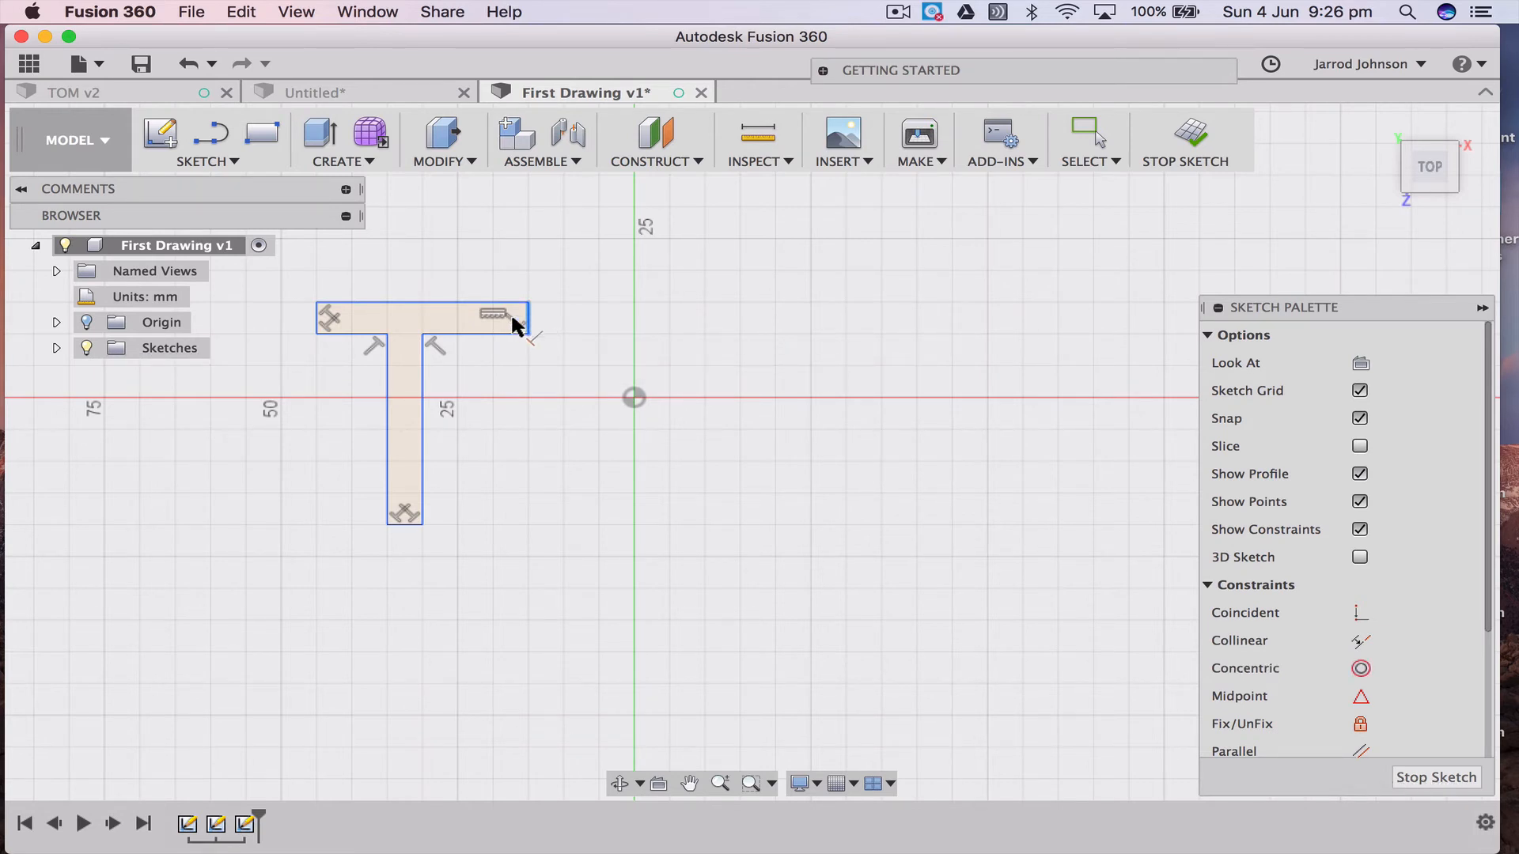
{"action": "left_click", "coordinate": [525, 317]}
{"action": "left_click", "coordinate": [526, 319]}
{"action": "left_click", "coordinate": [527, 319]}
{"action": "left_click", "coordinate": [525, 317]}
{"action": "left_click", "coordinate": [527, 321]}
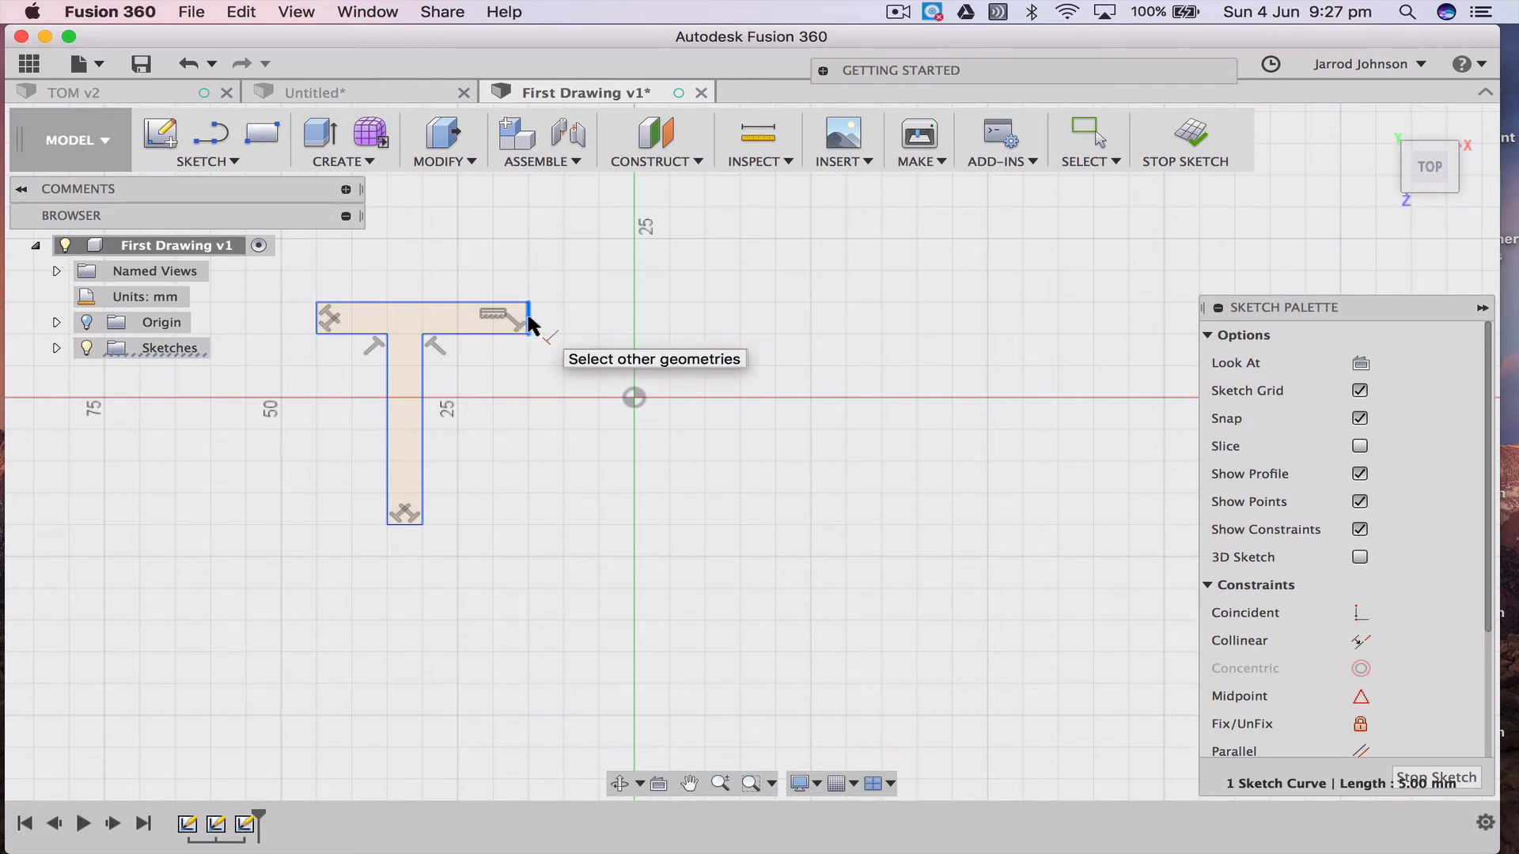
{"action": "right_click", "coordinate": [528, 319]}
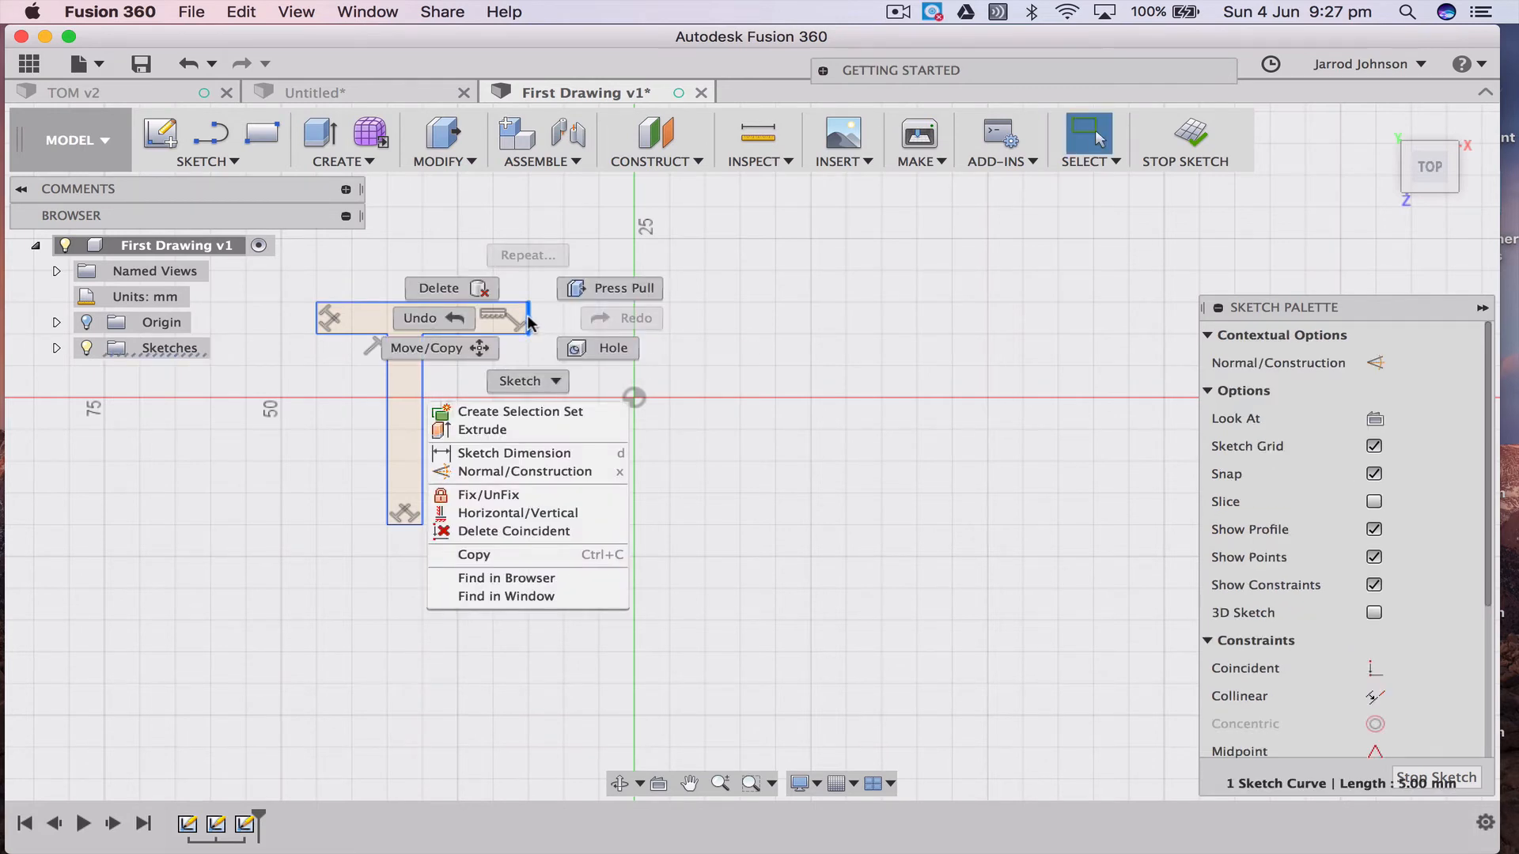
{"action": "left_click", "coordinate": [609, 288]}
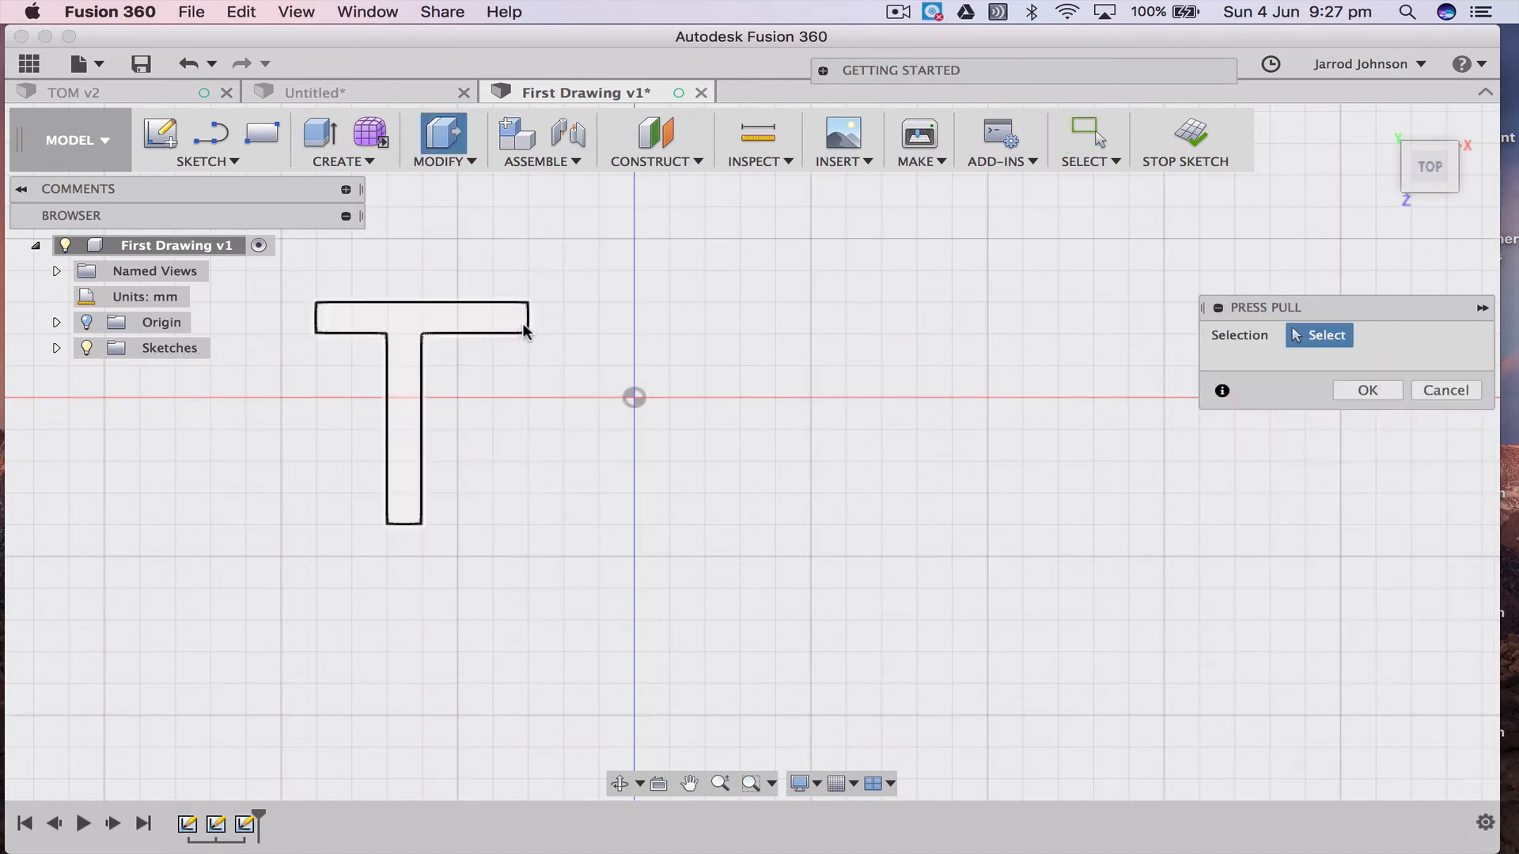
{"action": "left_click", "coordinate": [522, 322]}
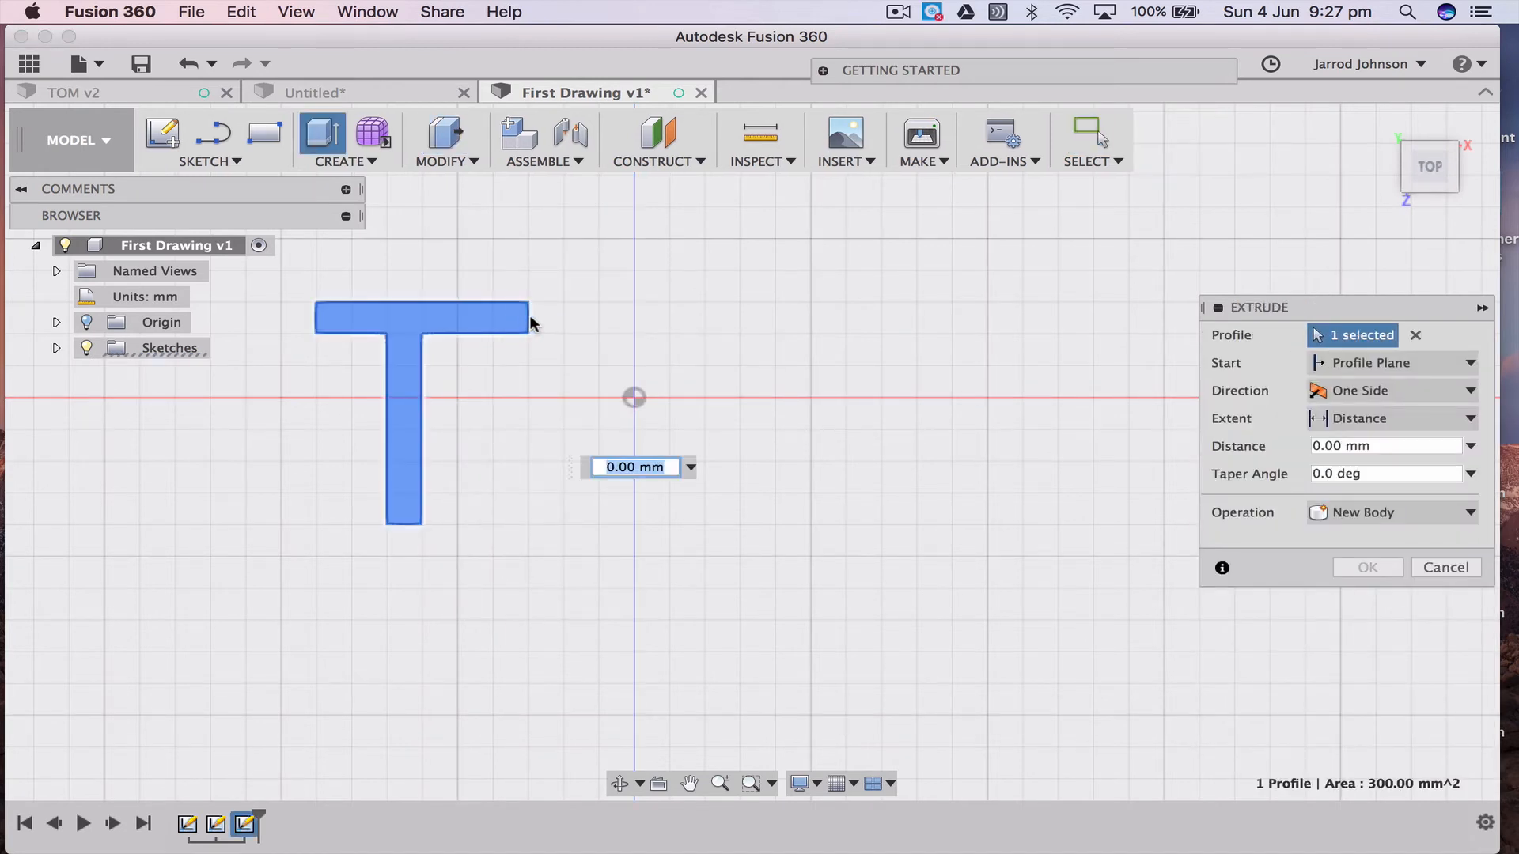
{"action": "key", "text": "Escape"}
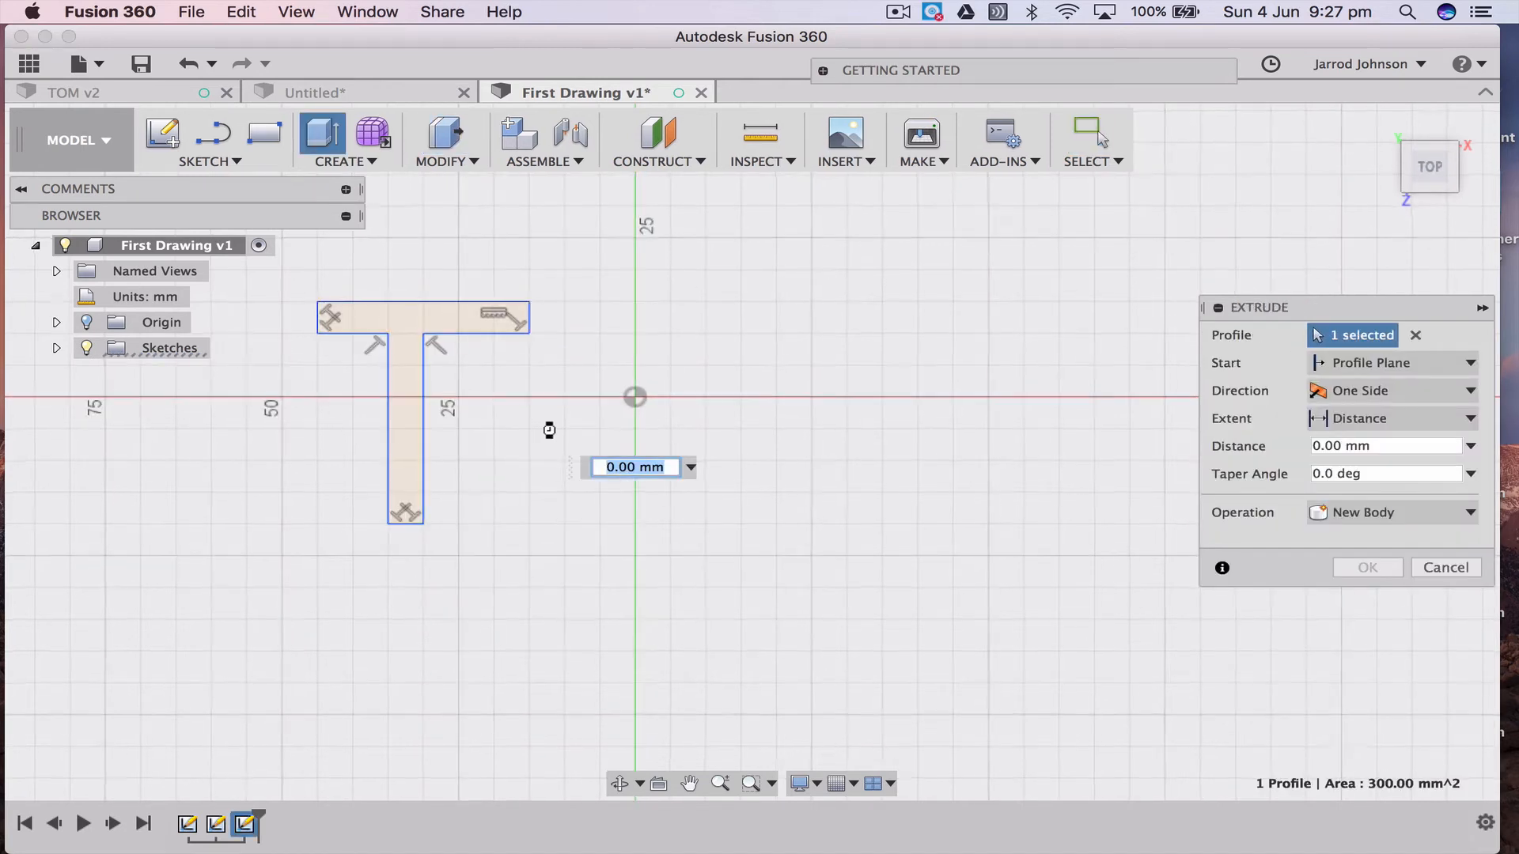
Shorten the T by moving the bar's right end inward about 5 mm and the stem's bottom edge up about 5 mm
{"action": "left_click", "coordinate": [541, 311]}
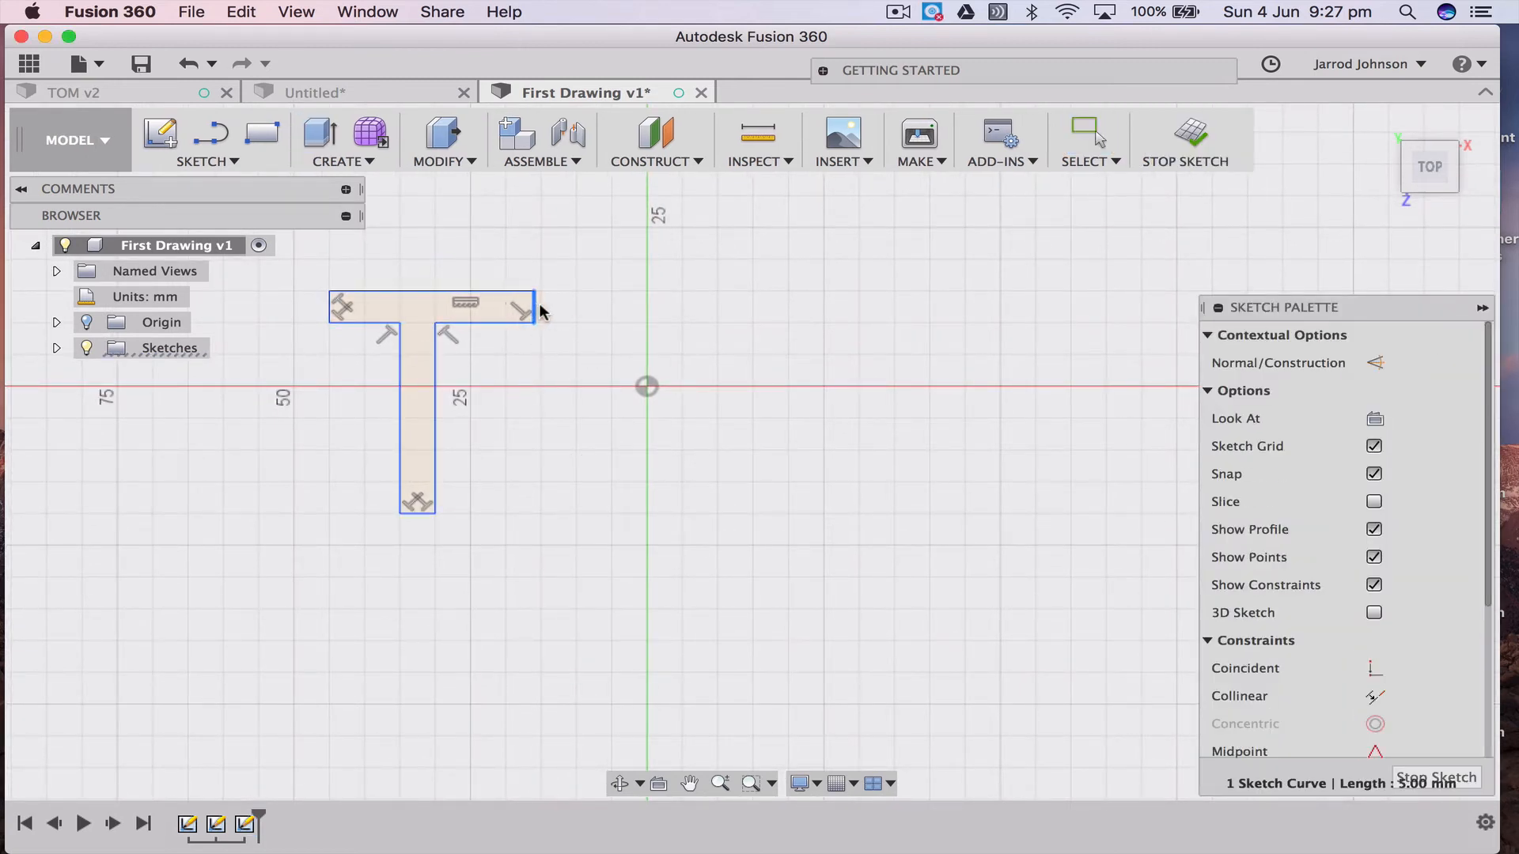
{"action": "left_click", "coordinate": [550, 312]}
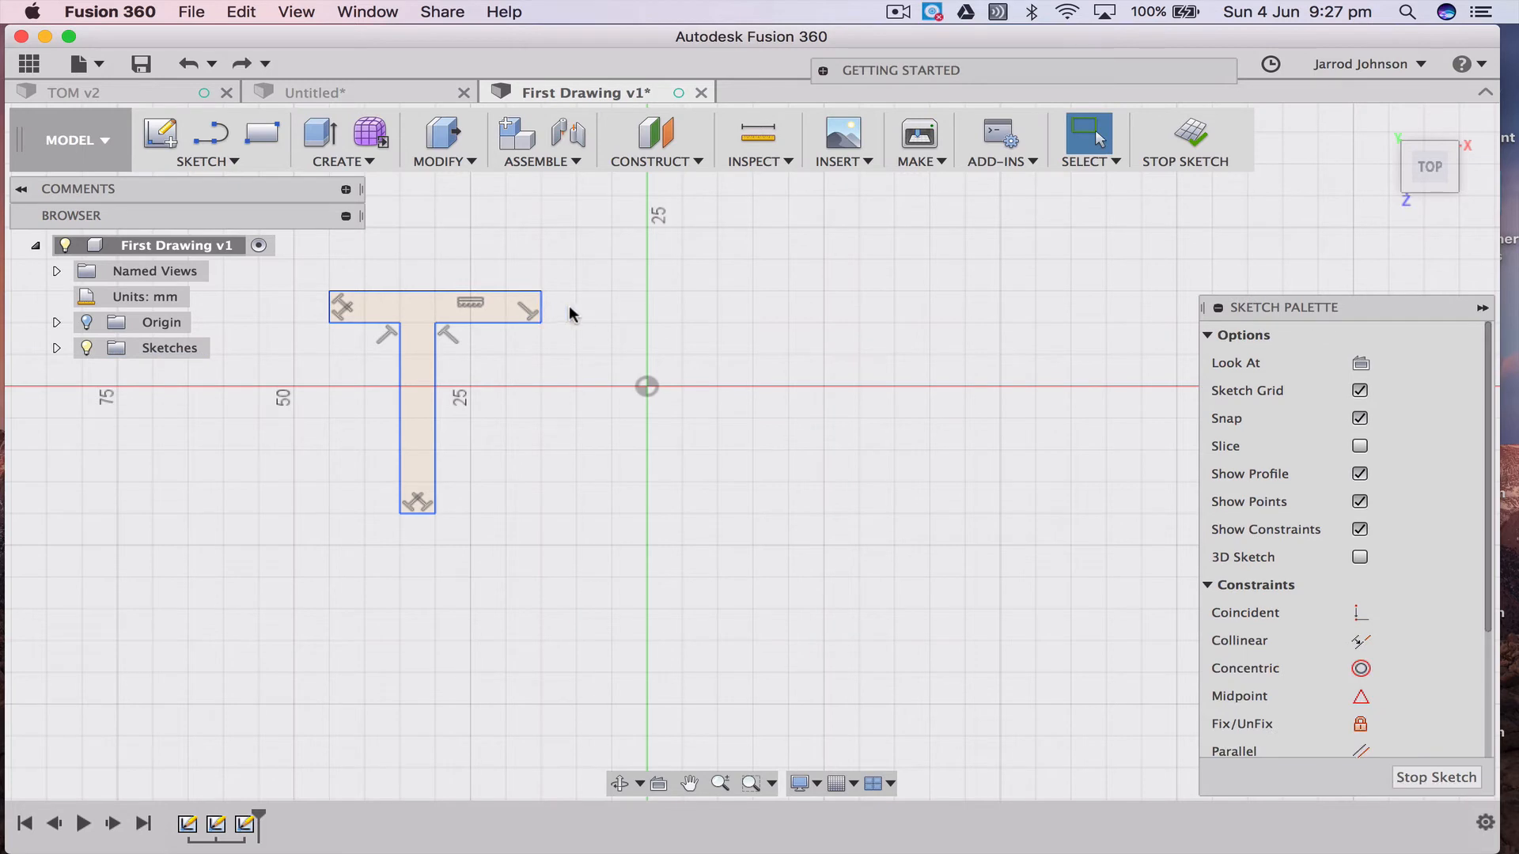
{"action": "left_click", "coordinate": [542, 311]}
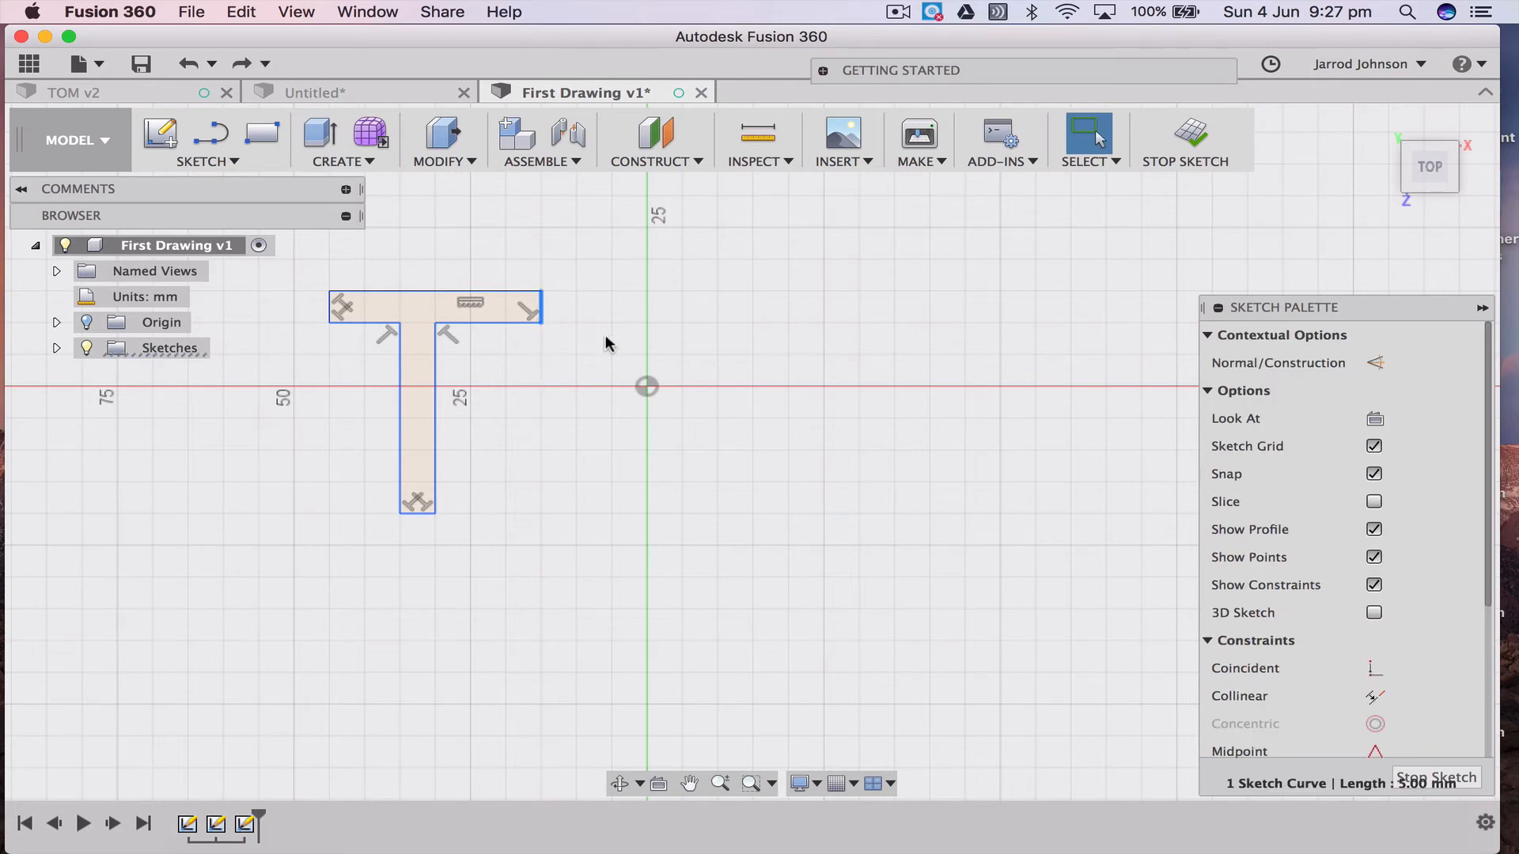
{"action": "left_click_drag", "start_coordinate": [542, 310], "coordinate": [506, 307]}
{"action": "left_click", "coordinate": [412, 522]}
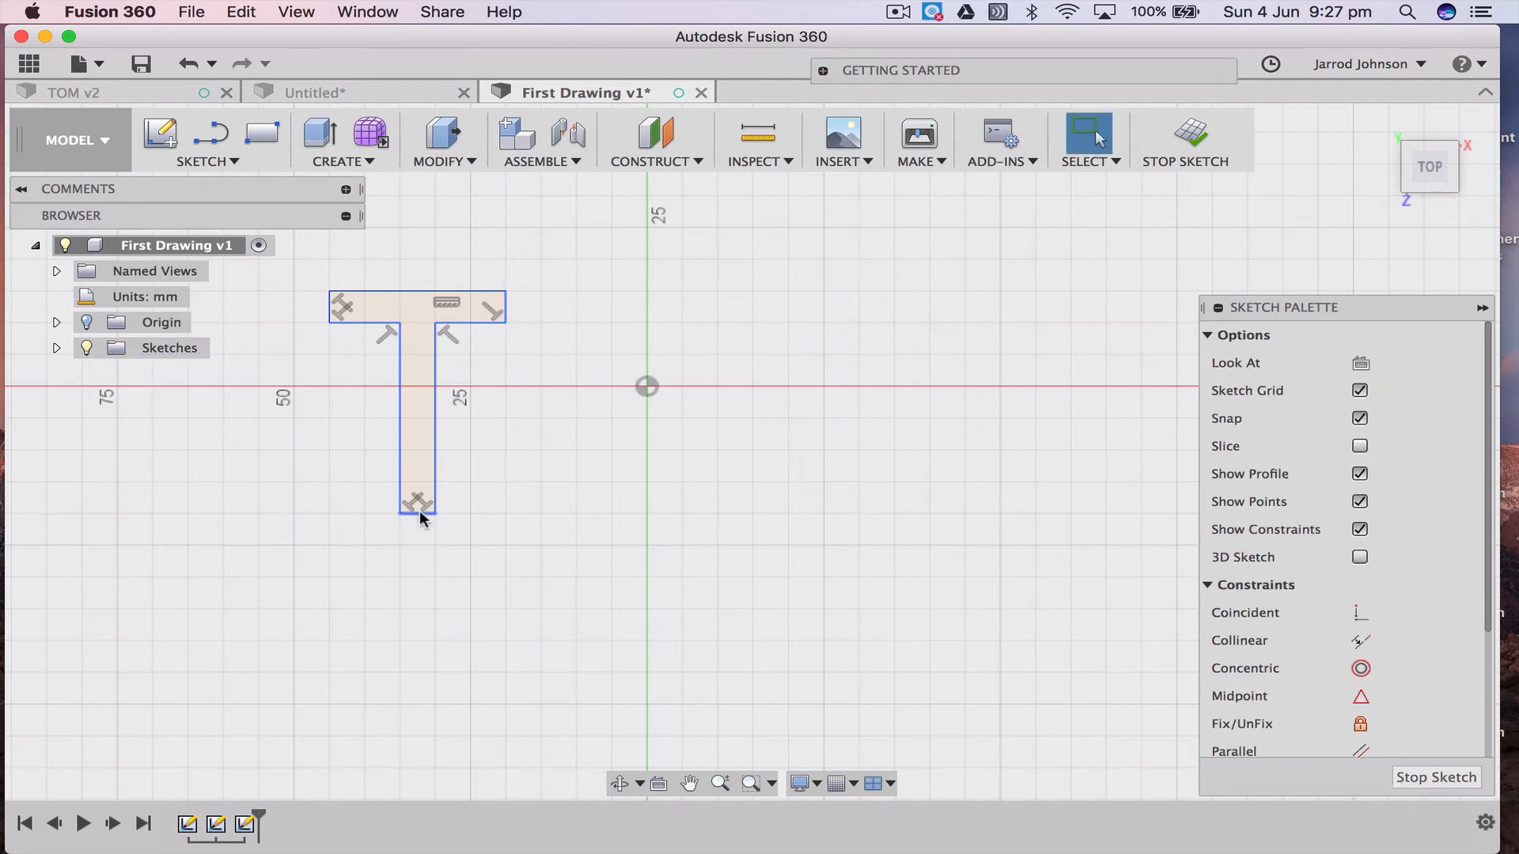
{"action": "left_click", "coordinate": [420, 512]}
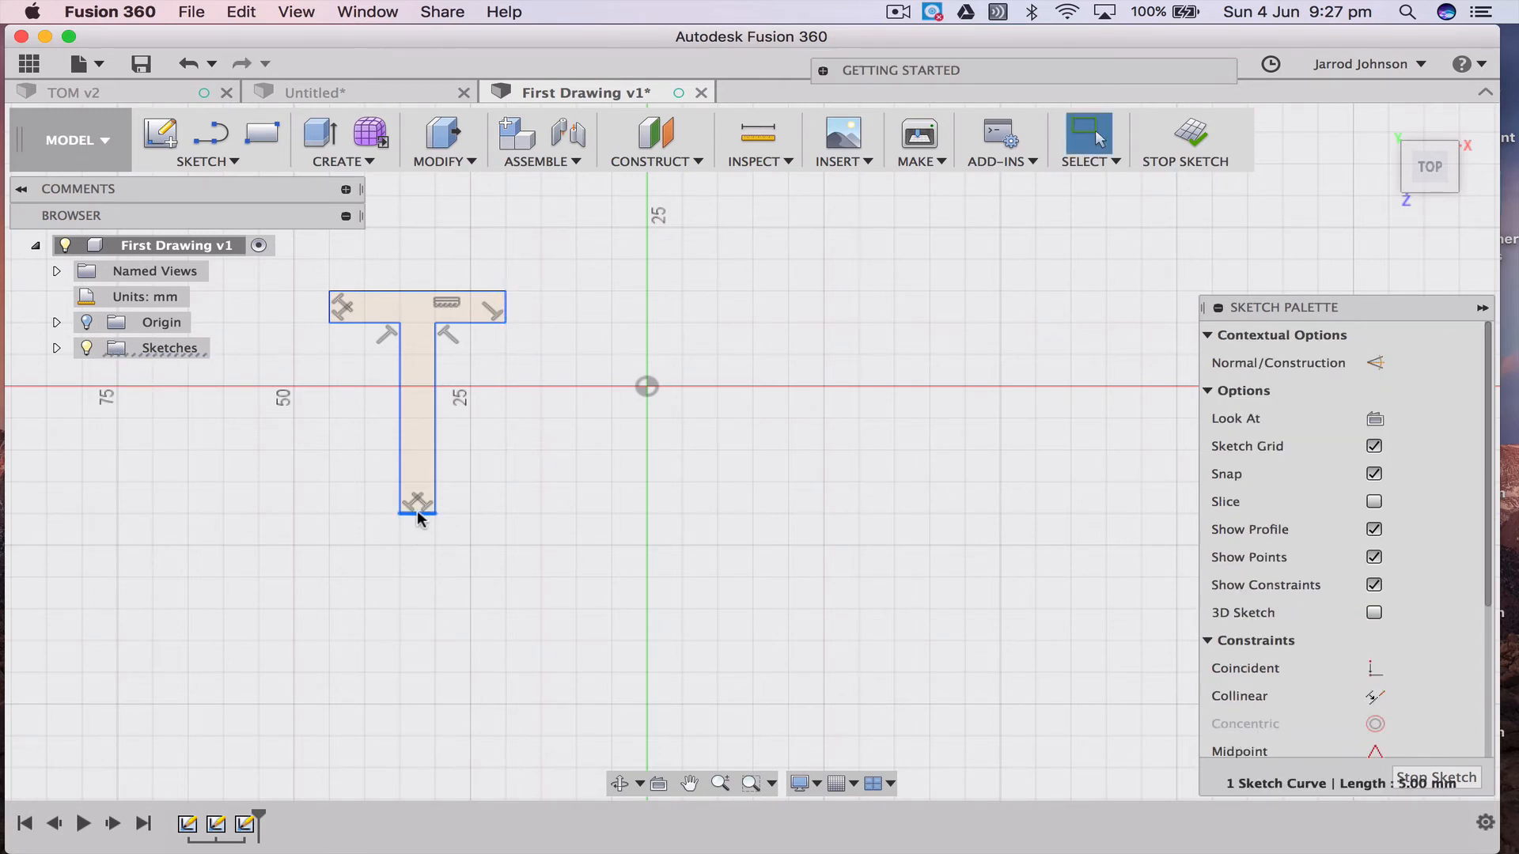
{"action": "left_click_drag", "start_coordinate": [417, 512], "coordinate": [415, 481]}
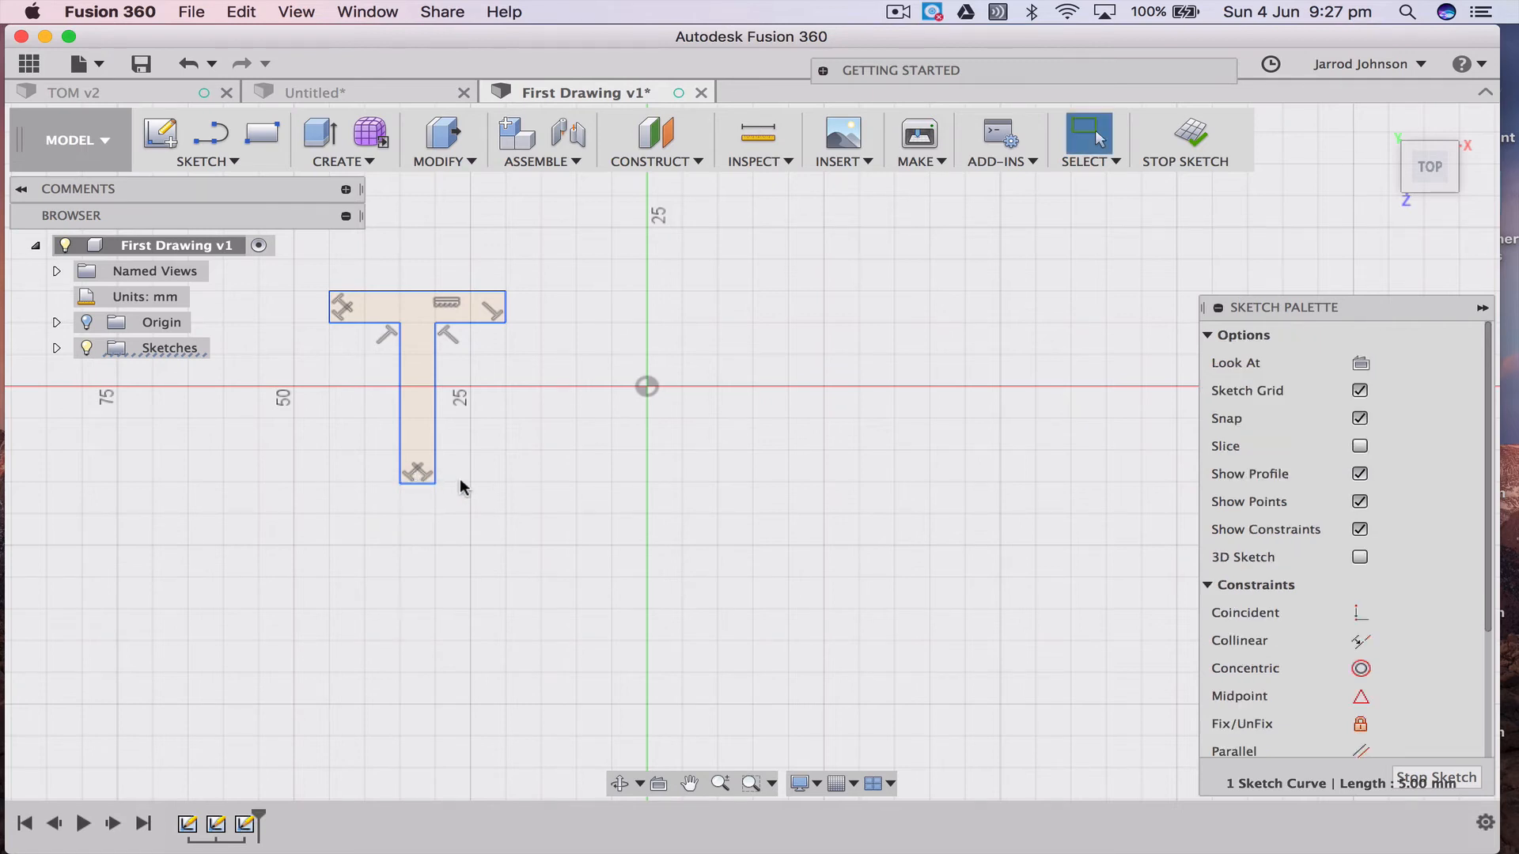
Select the whole connected T outline, move it down very slightly, and clear the selection
{"action": "left_click", "coordinate": [419, 400]}
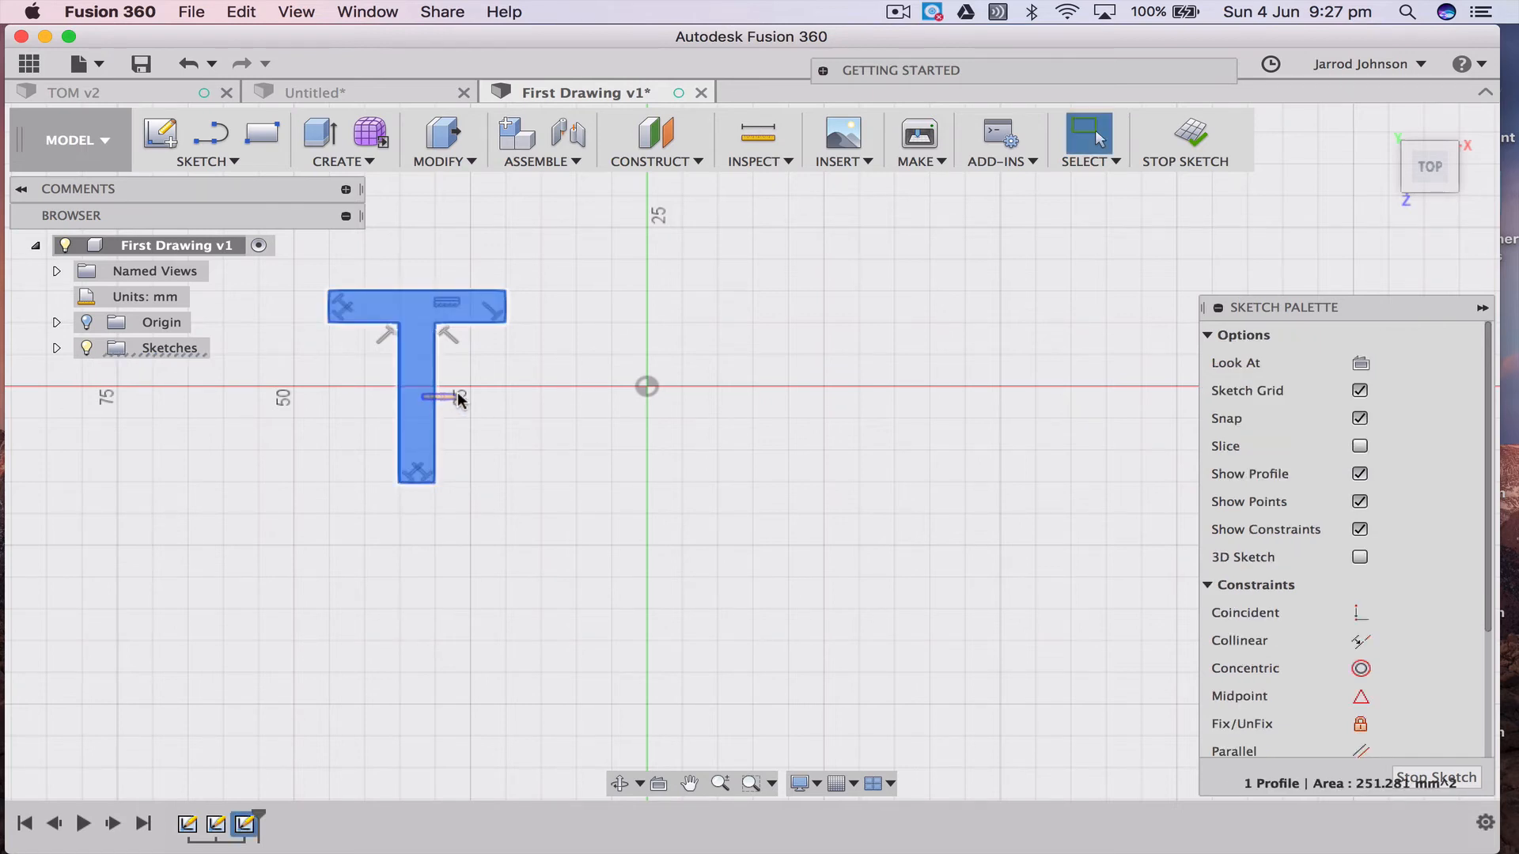
{"action": "left_click", "coordinate": [428, 387]}
{"action": "left_click", "coordinate": [427, 388]}
{"action": "left_click", "coordinate": [416, 403]}
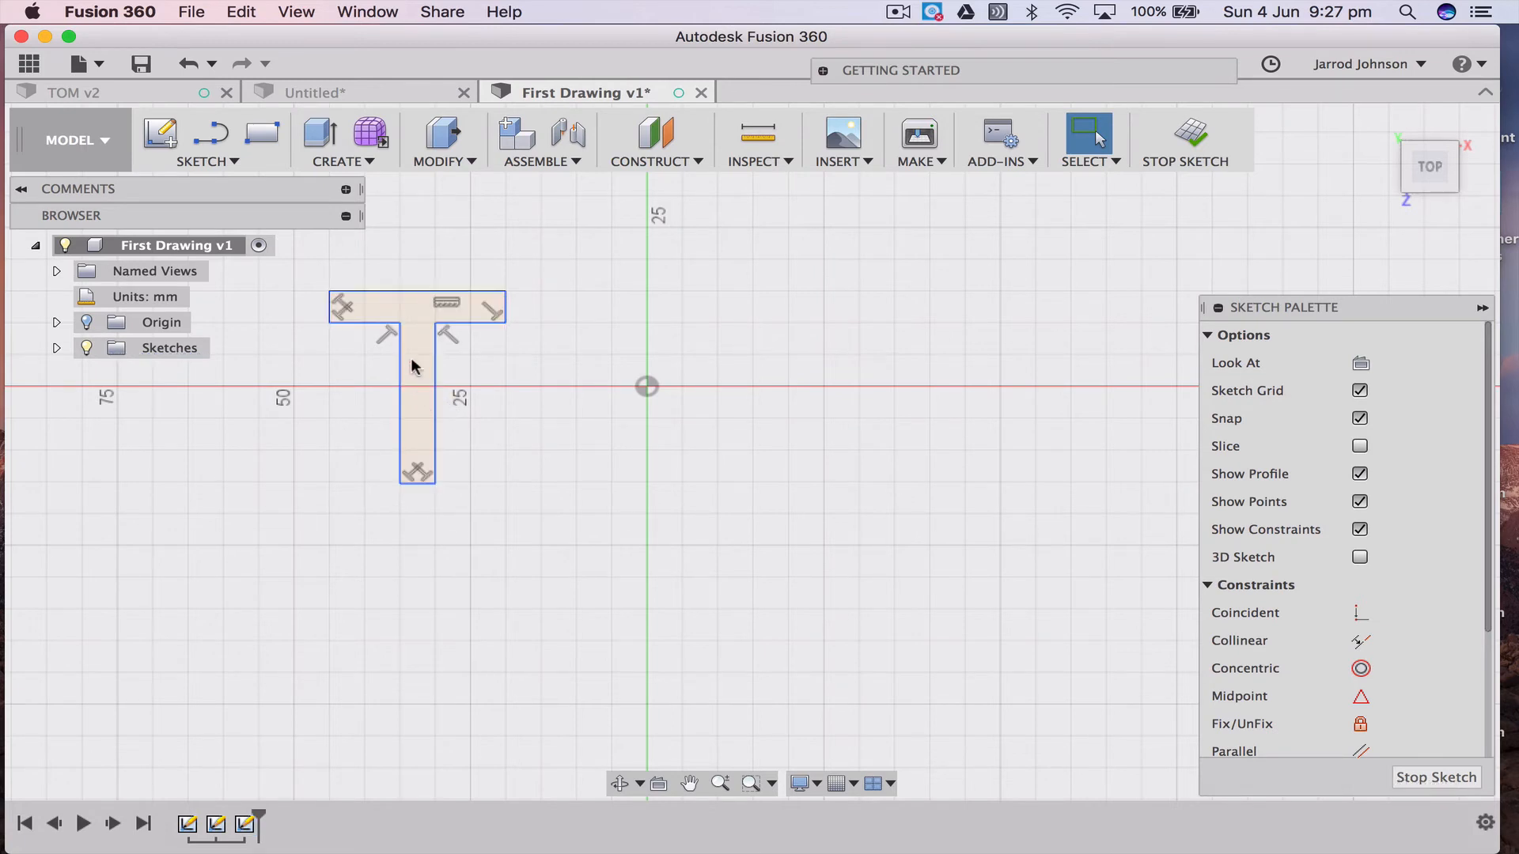
{"action": "double_click", "coordinate": [432, 380]}
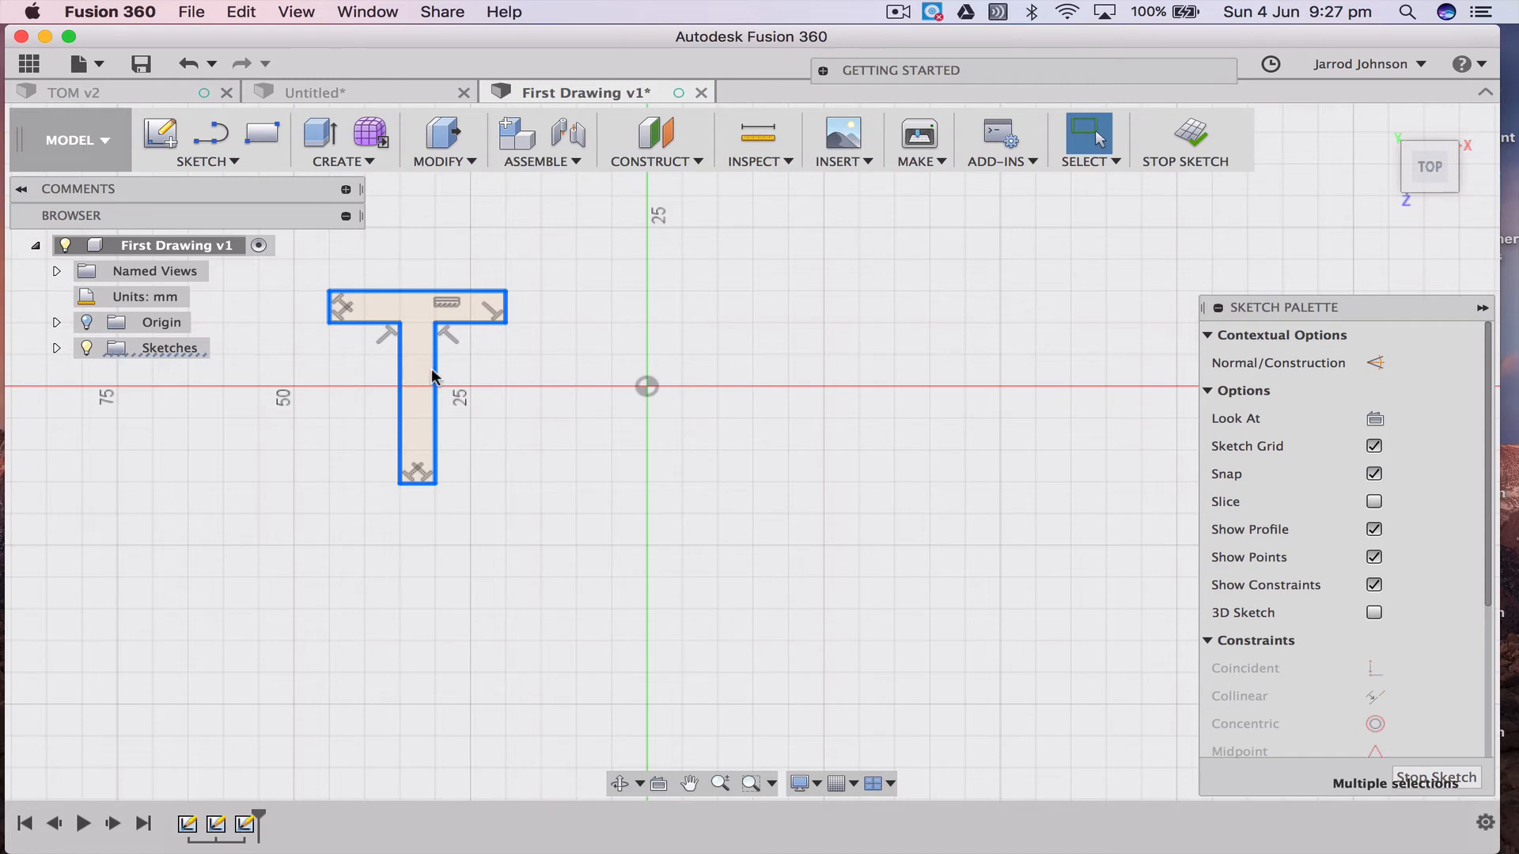
{"action": "mouse_move", "coordinate": [437, 374]}
{"action": "left_mouse_down"}
{"action": "mouse_move", "coordinate": [549, 374]}
{"action": "mouse_move", "coordinate": [438, 367]}
{"action": "left_mouse_up"}
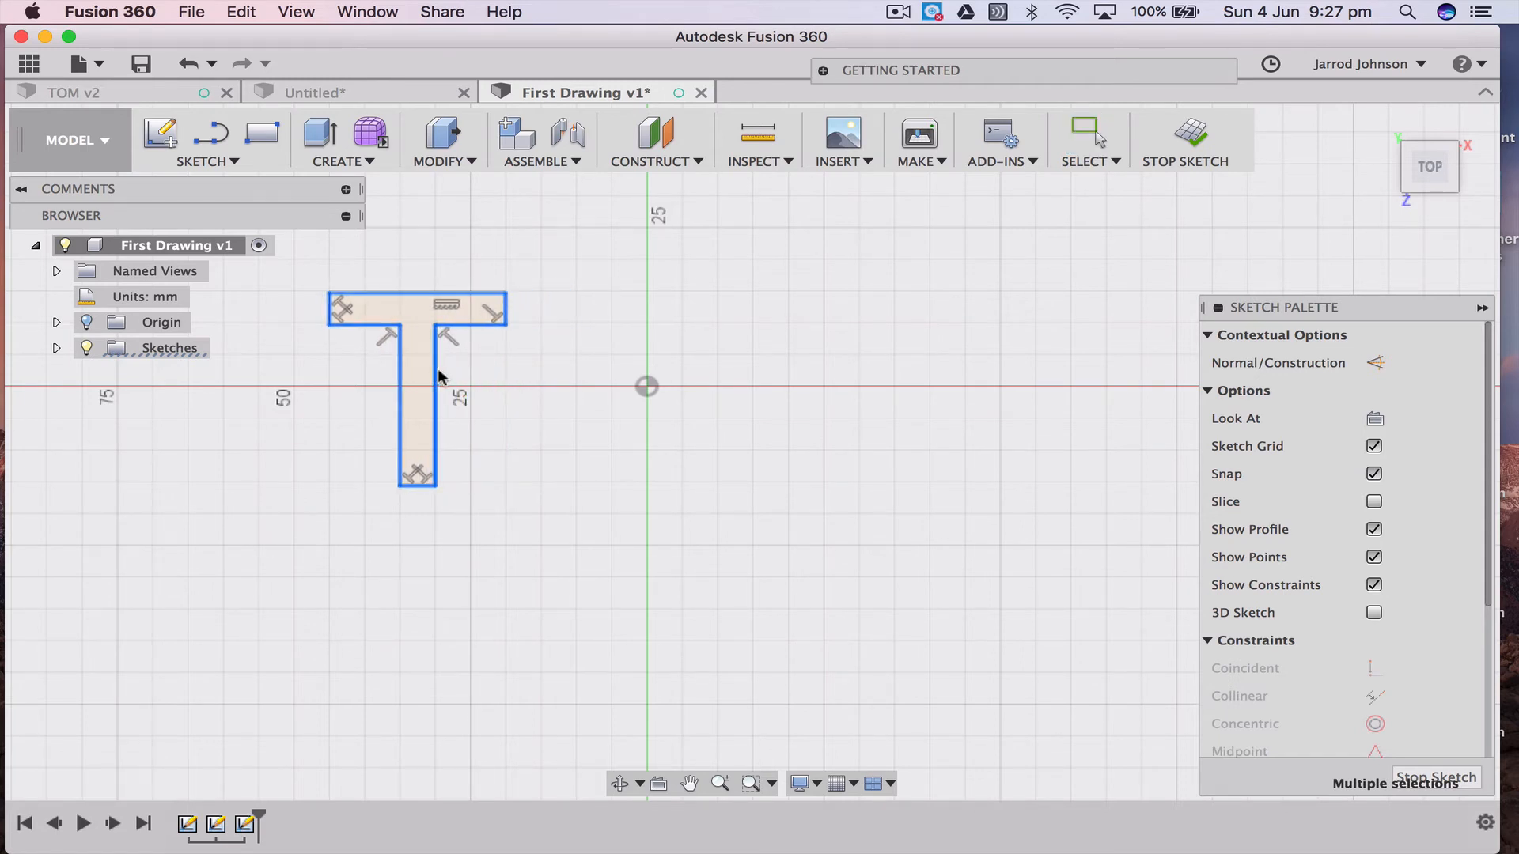
{"action": "key", "text": "Escape"}
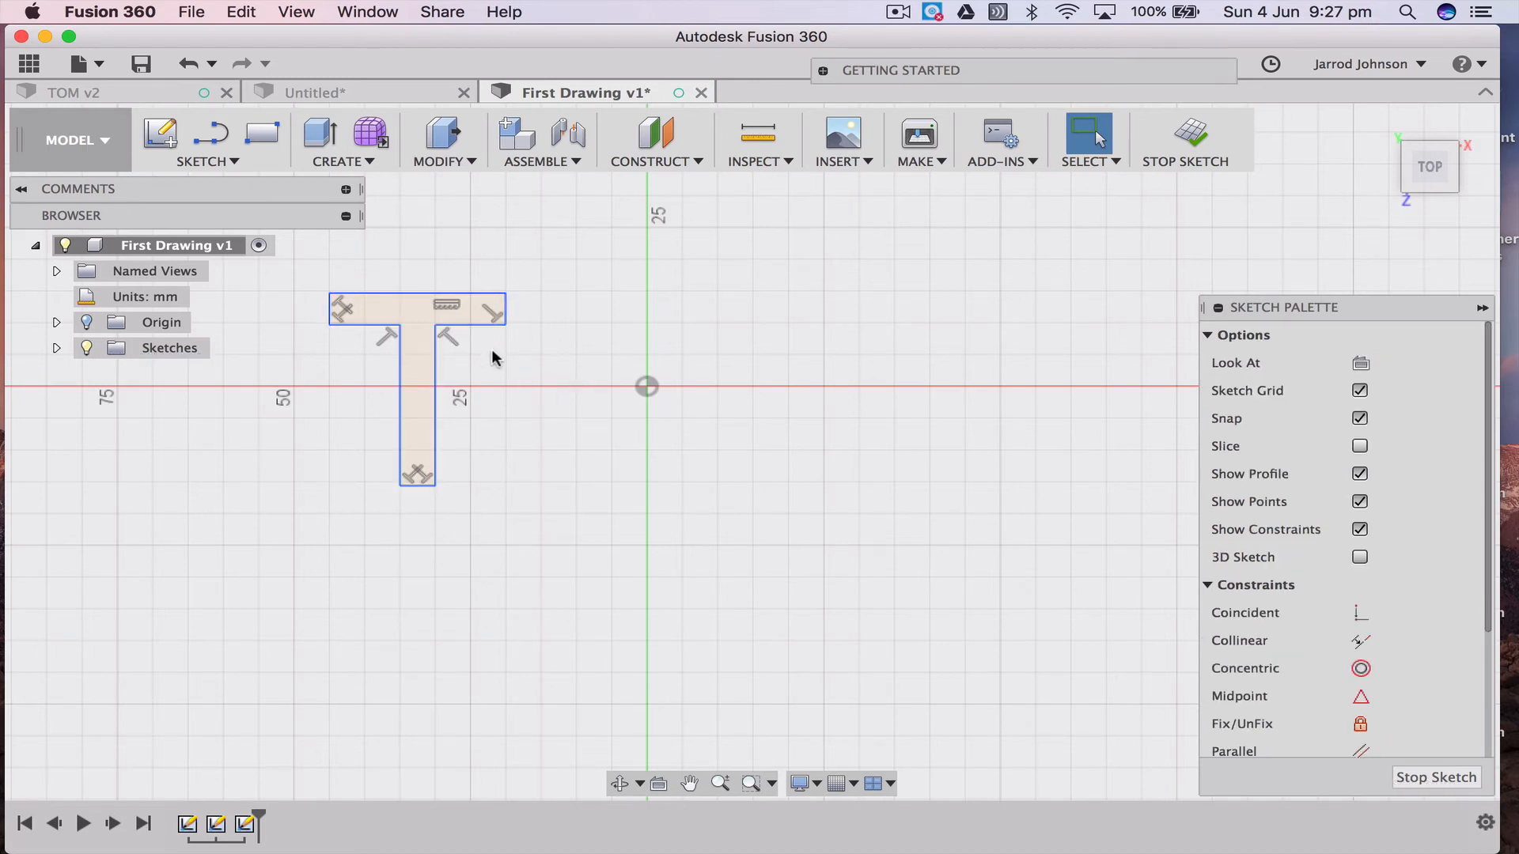
Move the lower corner of the bar's right end down slightly and undo the move
{"action": "mouse_move", "coordinate": [504, 322]}
{"action": "left_mouse_down"}
{"action": "mouse_move", "coordinate": [513, 372]}
{"action": "mouse_move", "coordinate": [563, 372]}
{"action": "mouse_move", "coordinate": [500, 337]}
{"action": "left_mouse_up"}
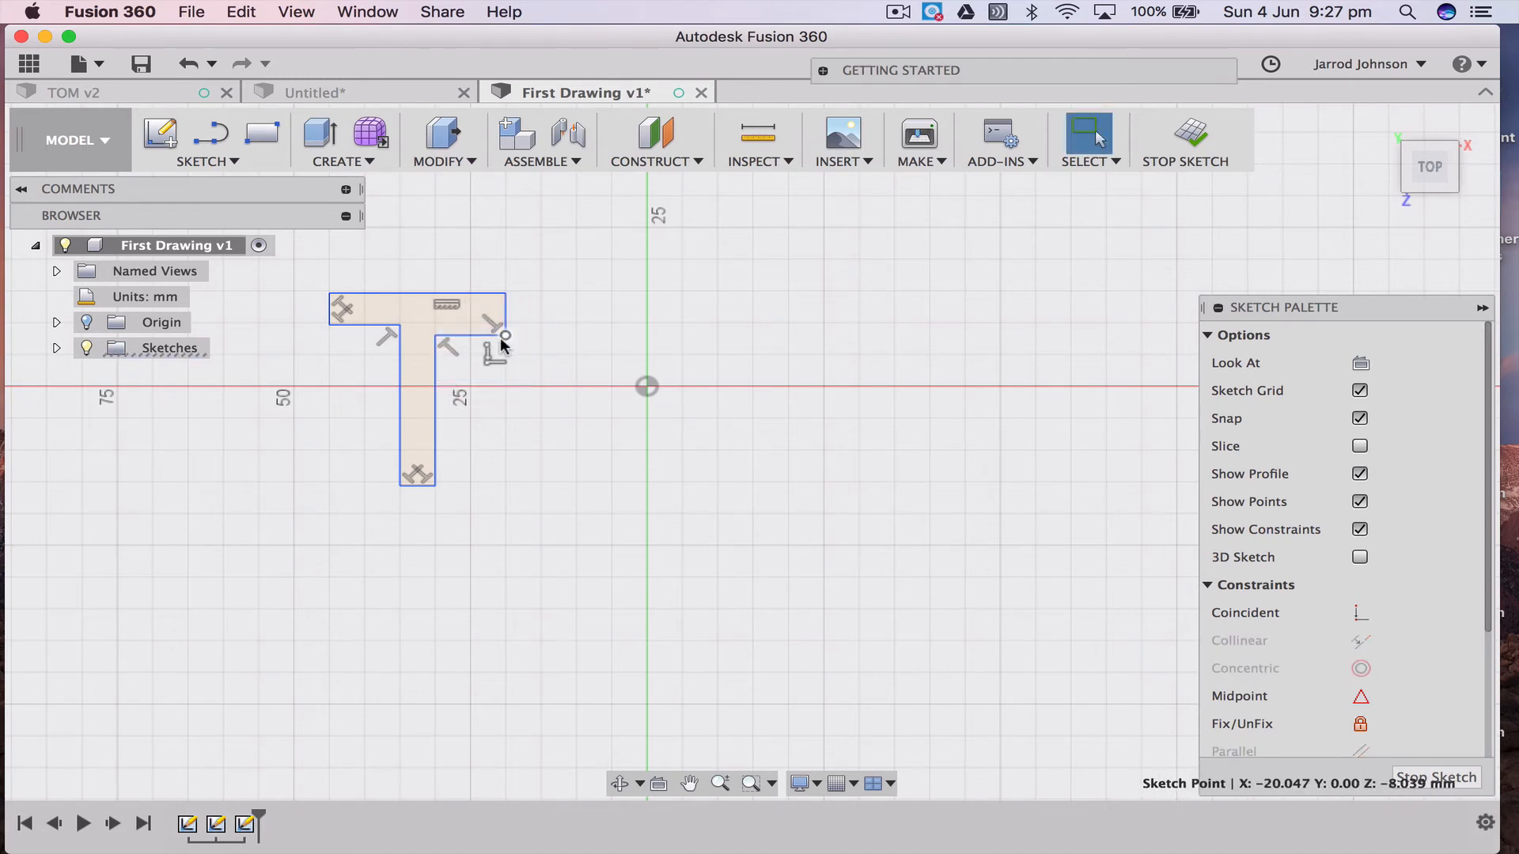
{"action": "key", "text": "super+z"}
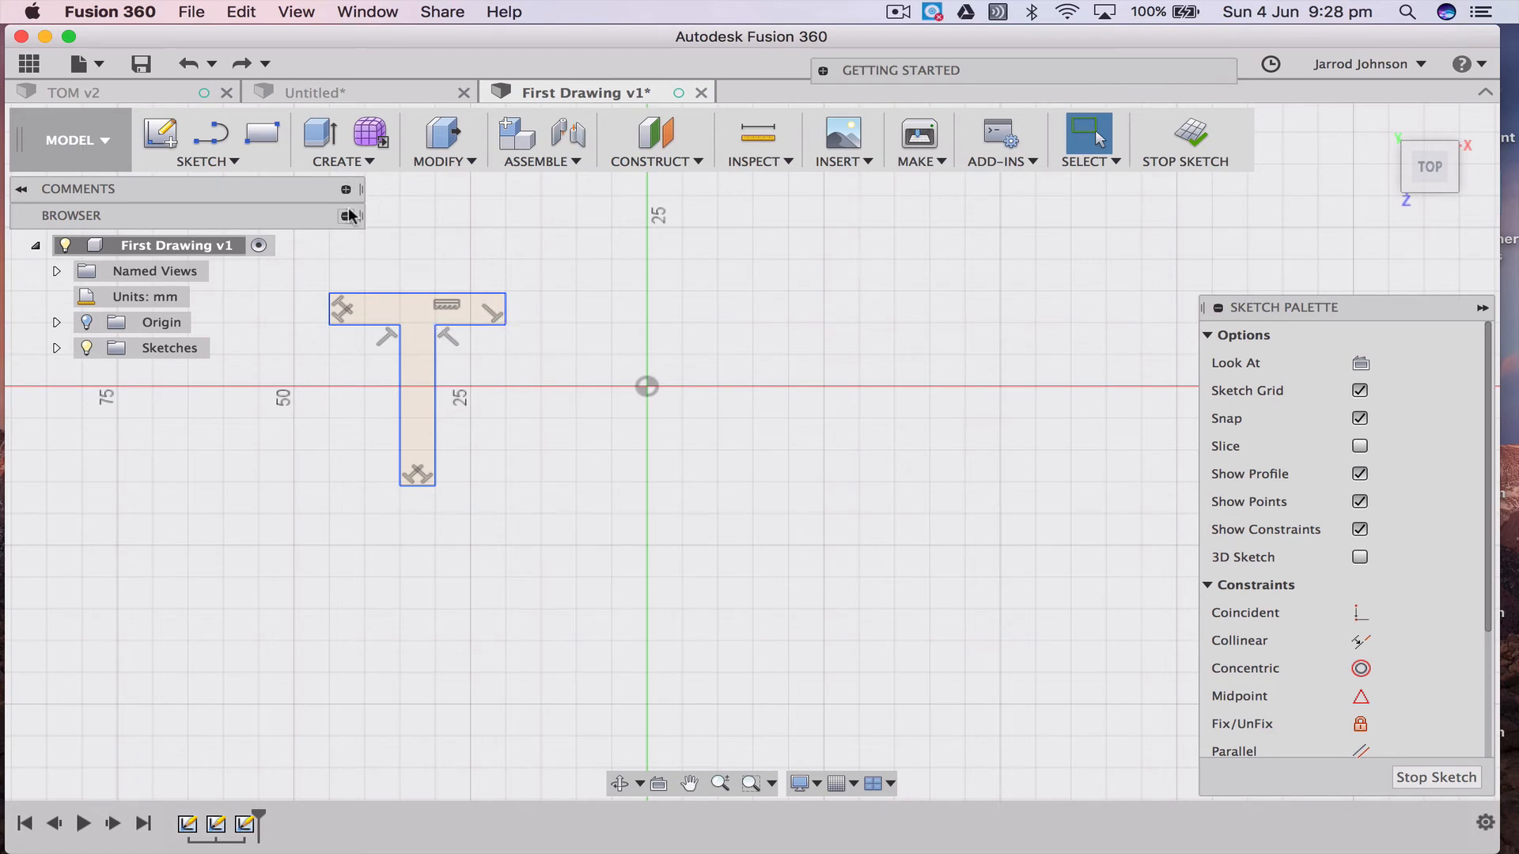
Draw a center diameter circle about 30 mm across beside the T, centred on the horizontal axis about 5 mm left of the origin
{"action": "left_click", "coordinate": [226, 159]}
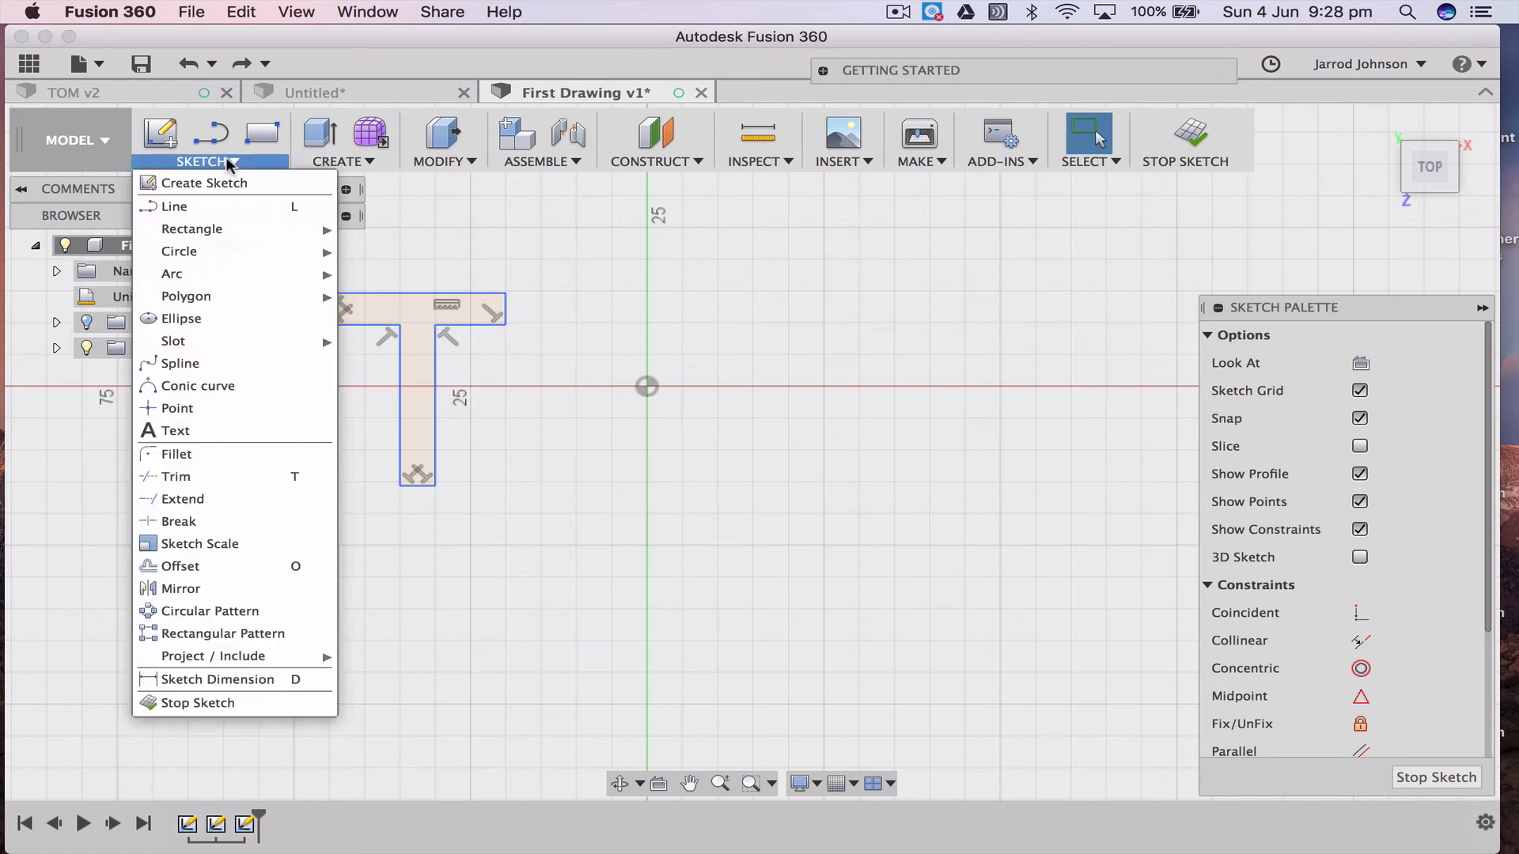
{"action": "mouse_move", "coordinate": [204, 251]}
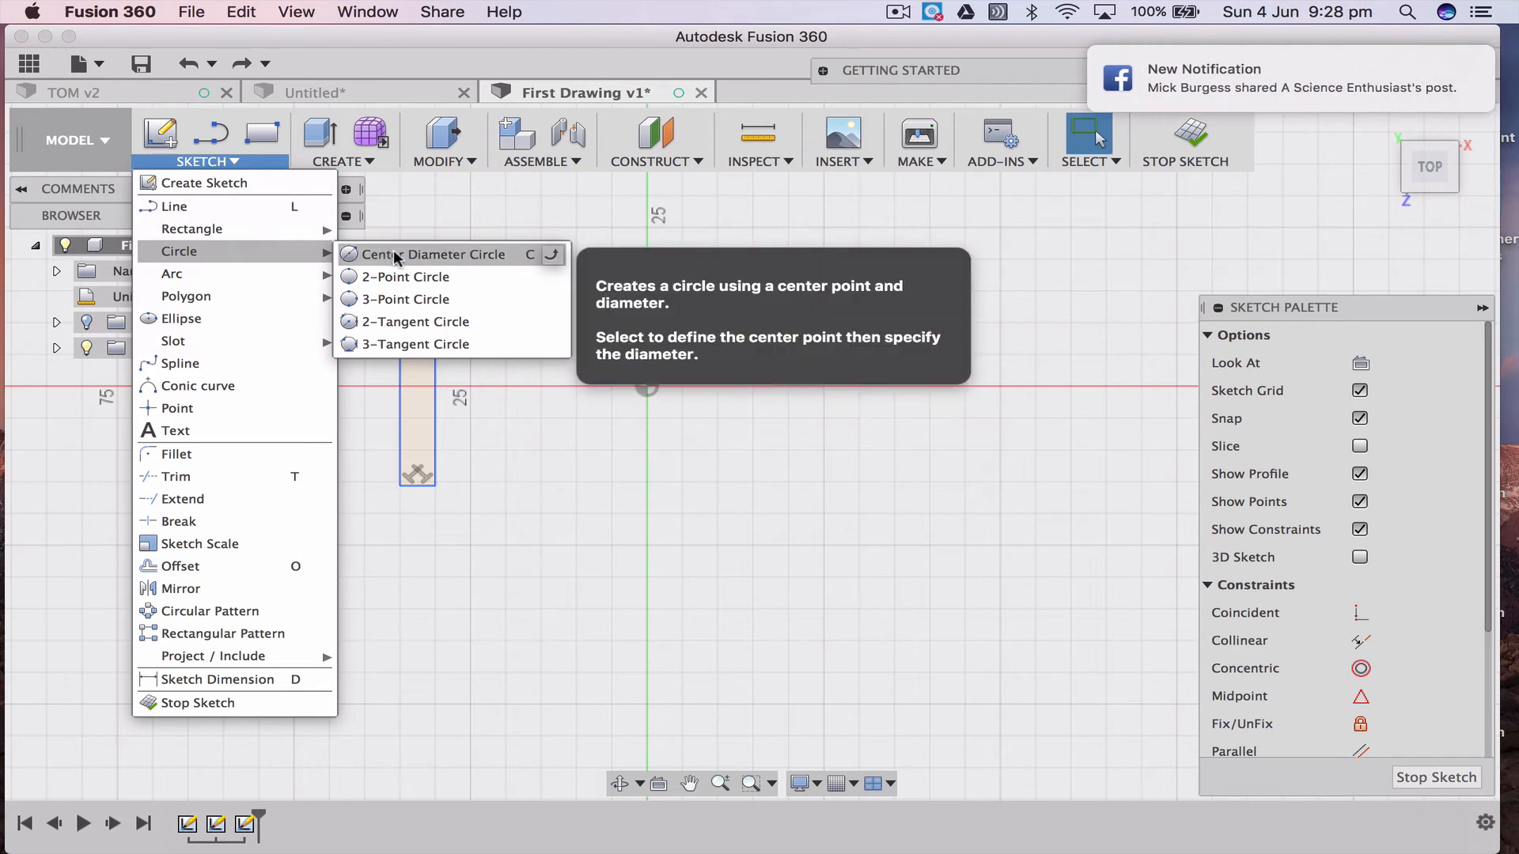
{"action": "left_click", "coordinate": [392, 250]}
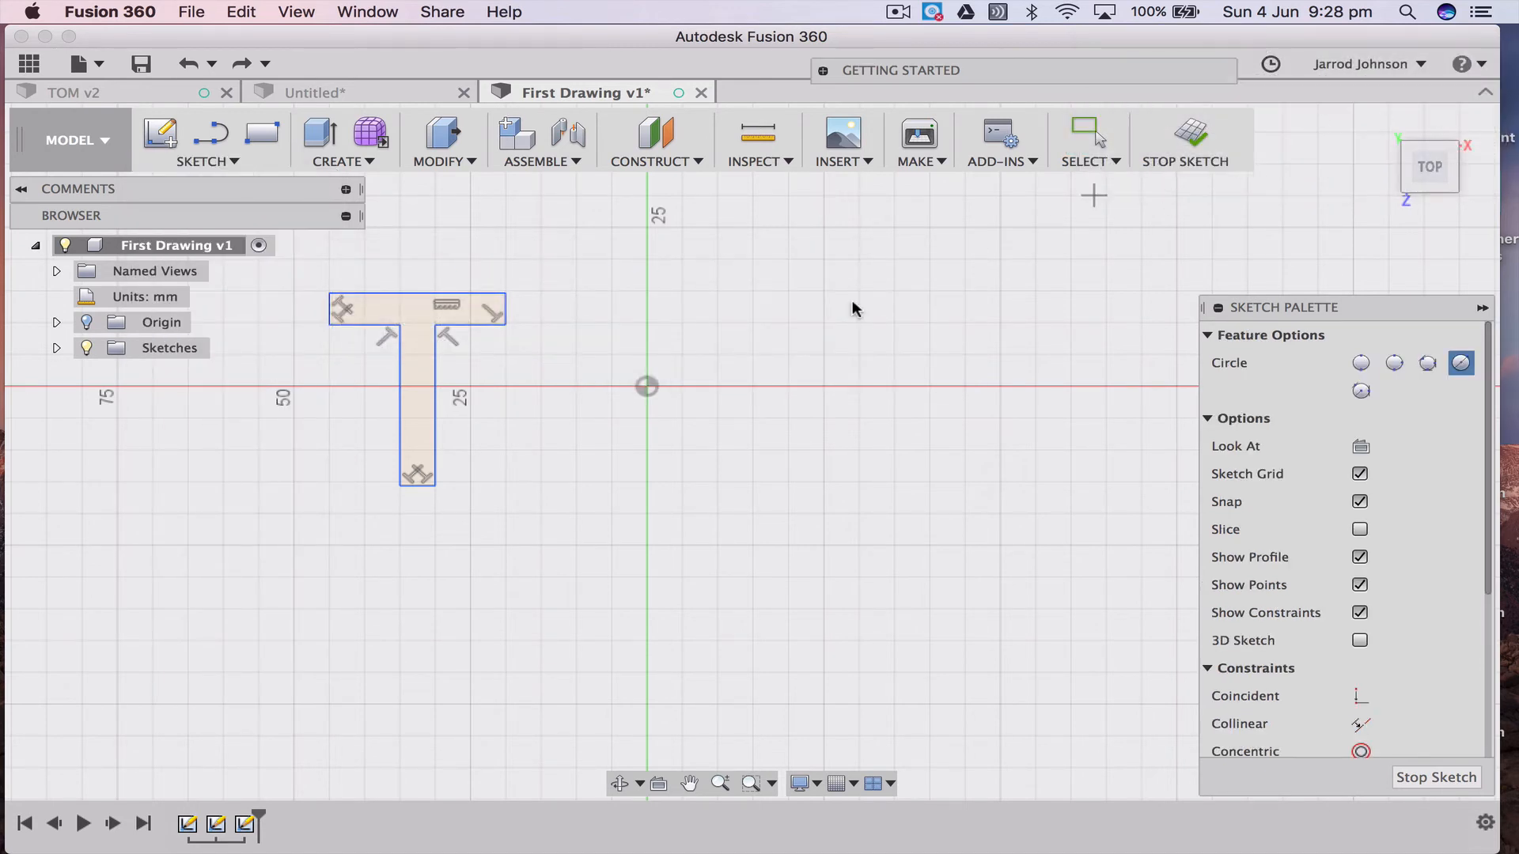
{"action": "left_click", "coordinate": [611, 386]}
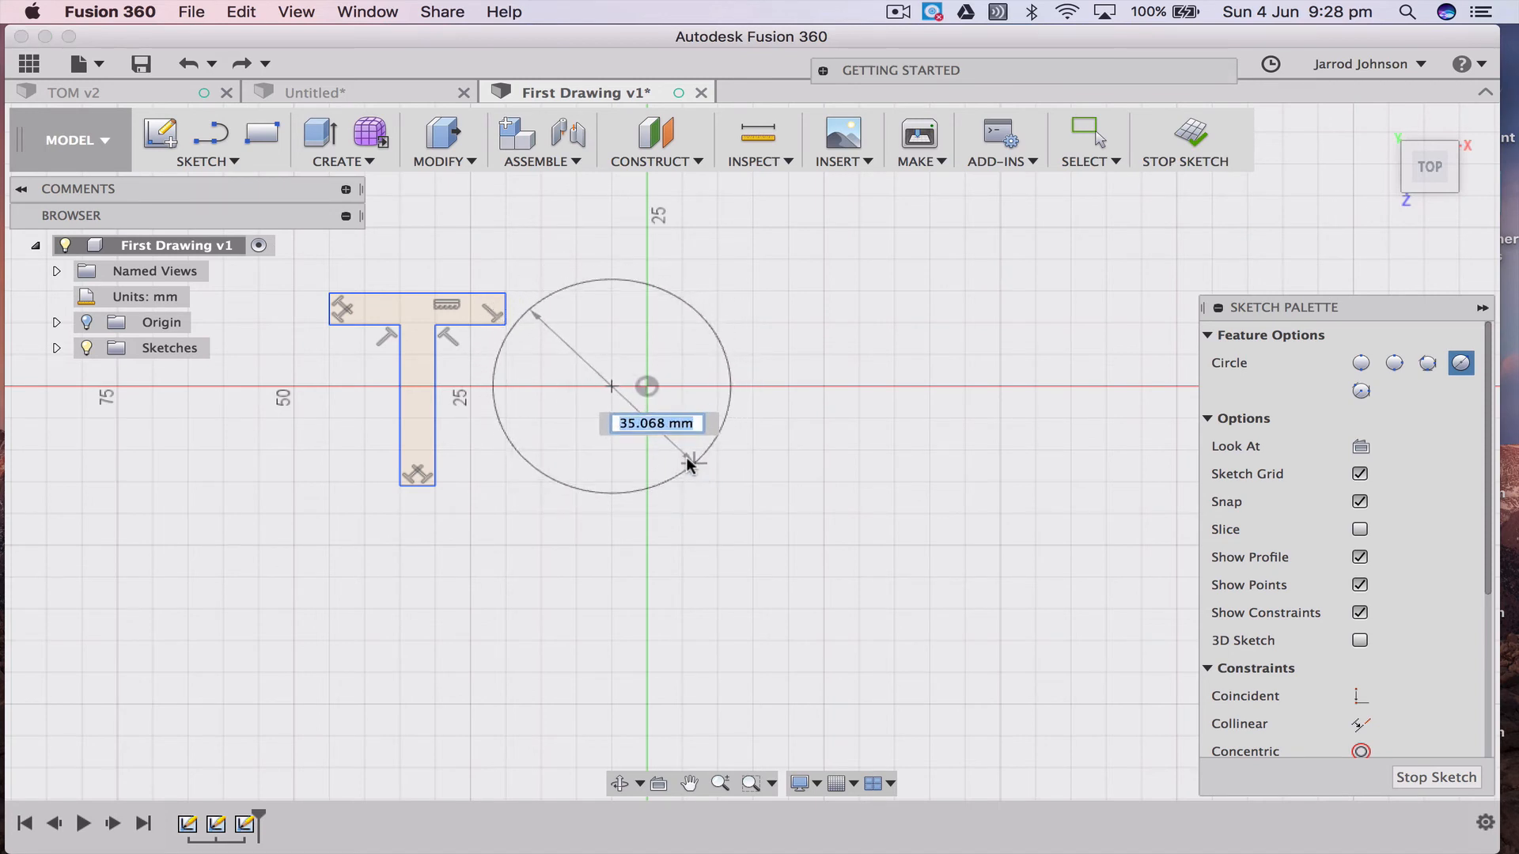
{"action": "left_click", "coordinate": [603, 478]}
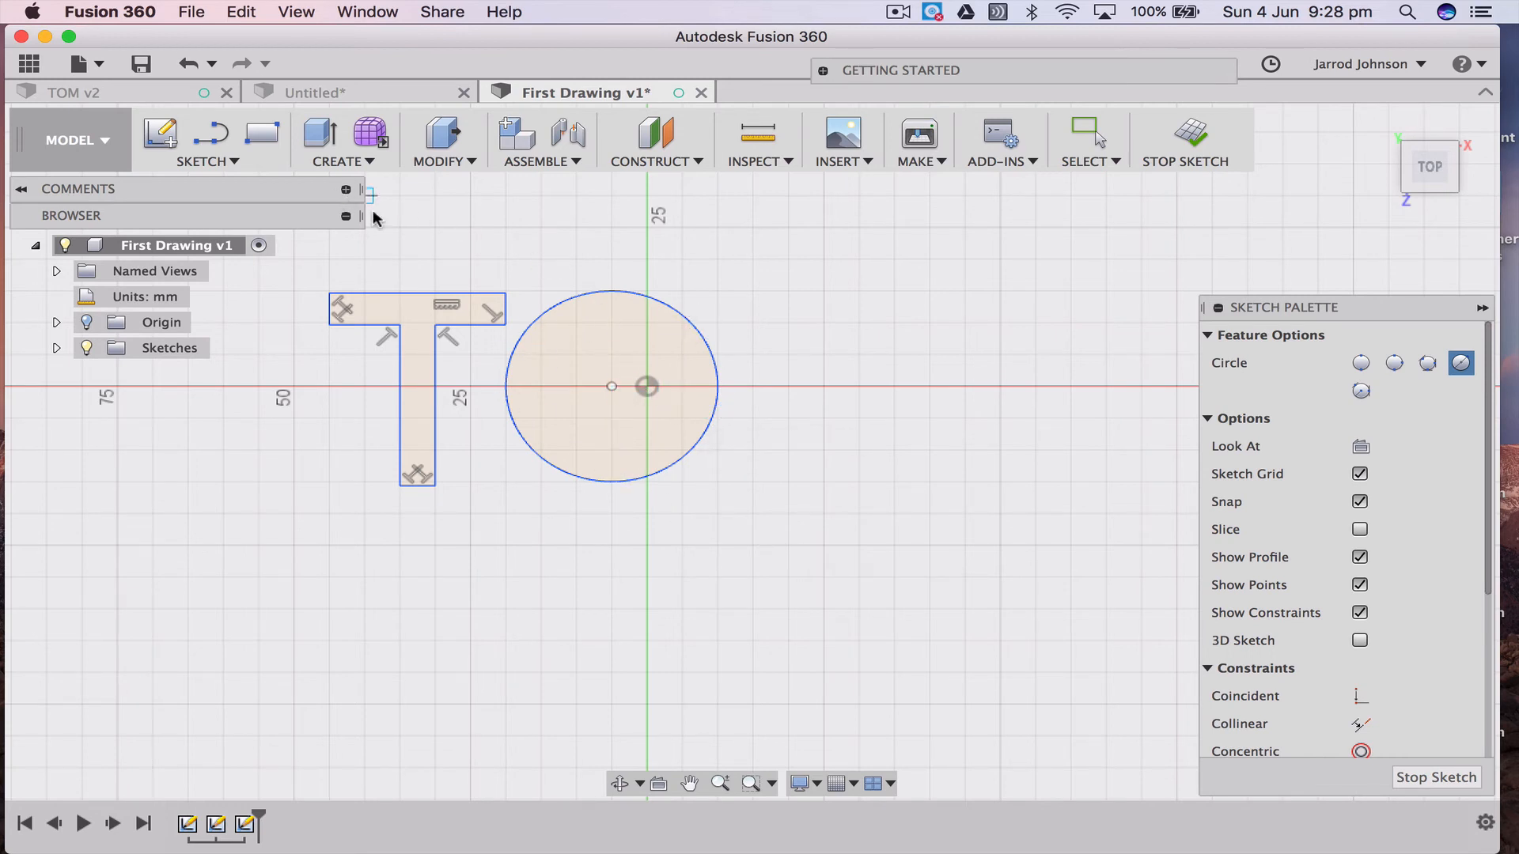
{"action": "key", "text": "Escape"}
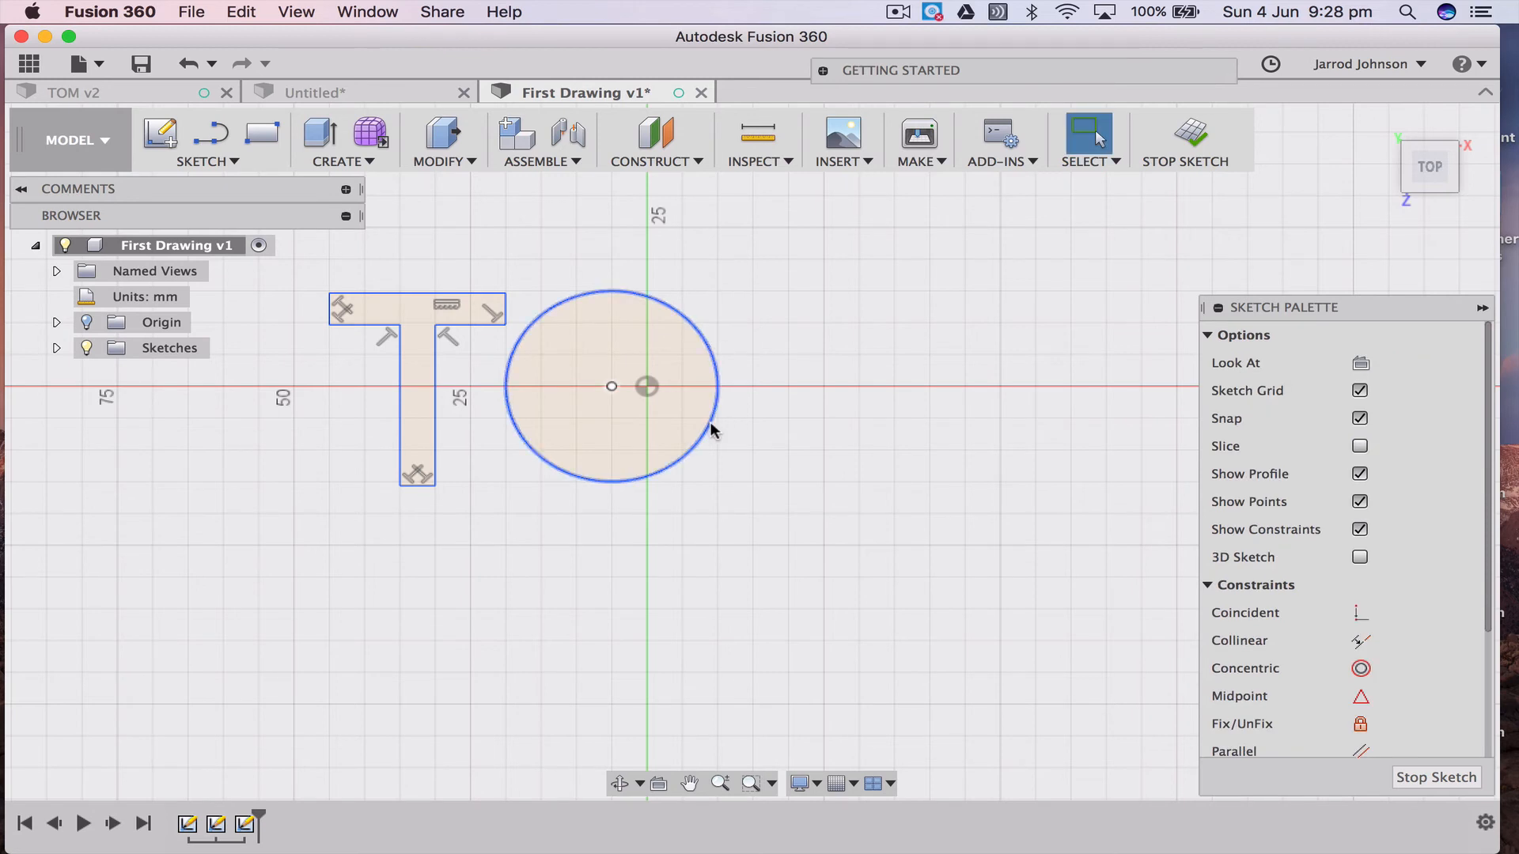
Resize the circle by its edge to a radius of about 16.2 mm, keeping its centre in place
{"action": "mouse_move", "coordinate": [715, 429]}
{"action": "left_mouse_down"}
{"action": "mouse_move", "coordinate": [764, 442]}
{"action": "mouse_move", "coordinate": [724, 421]}
{"action": "left_mouse_up"}
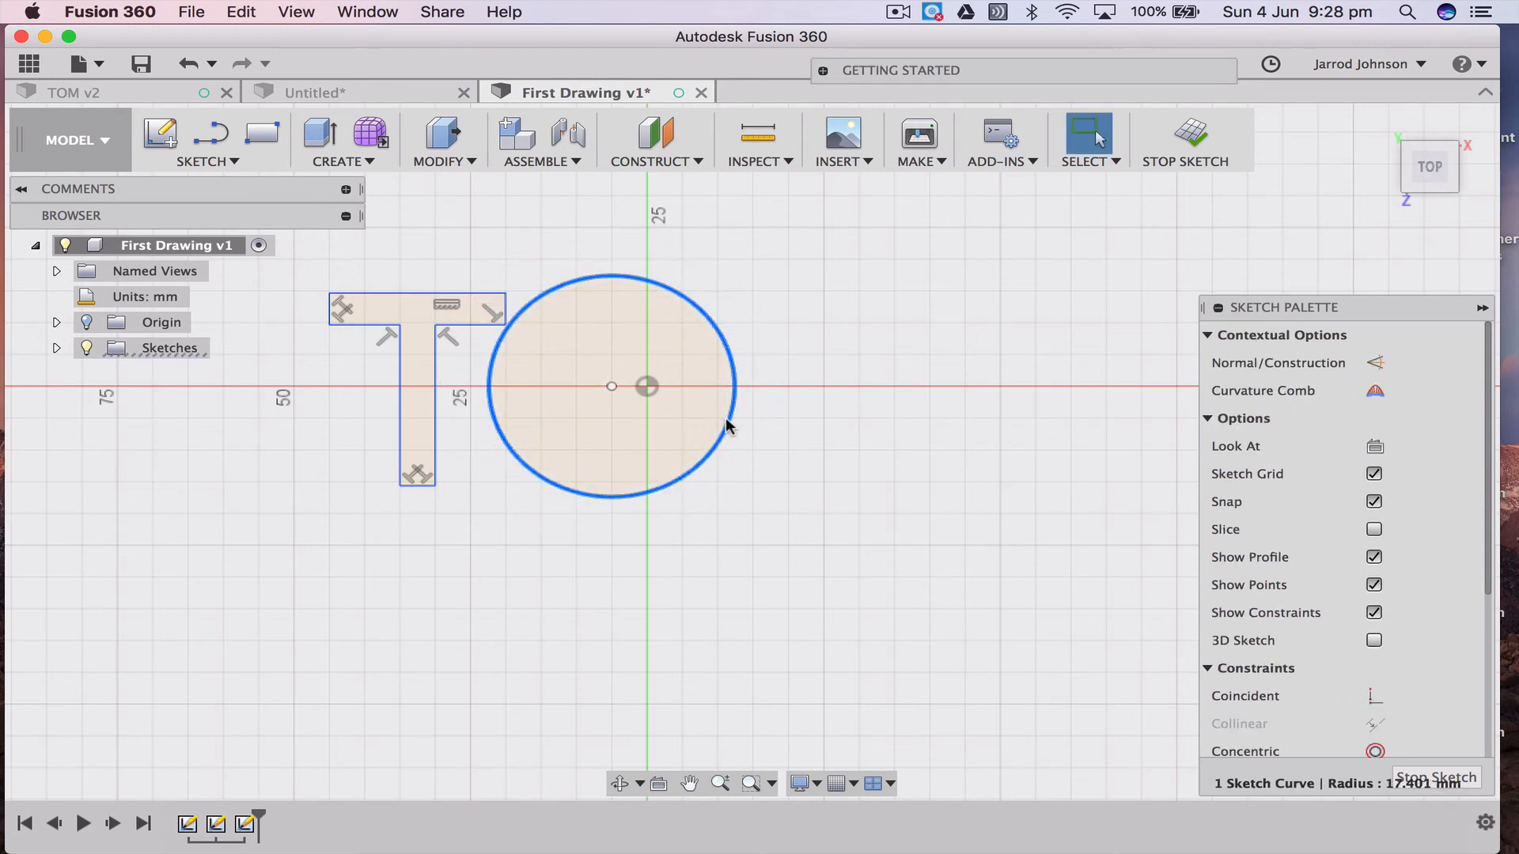
{"action": "key", "text": "super+z"}
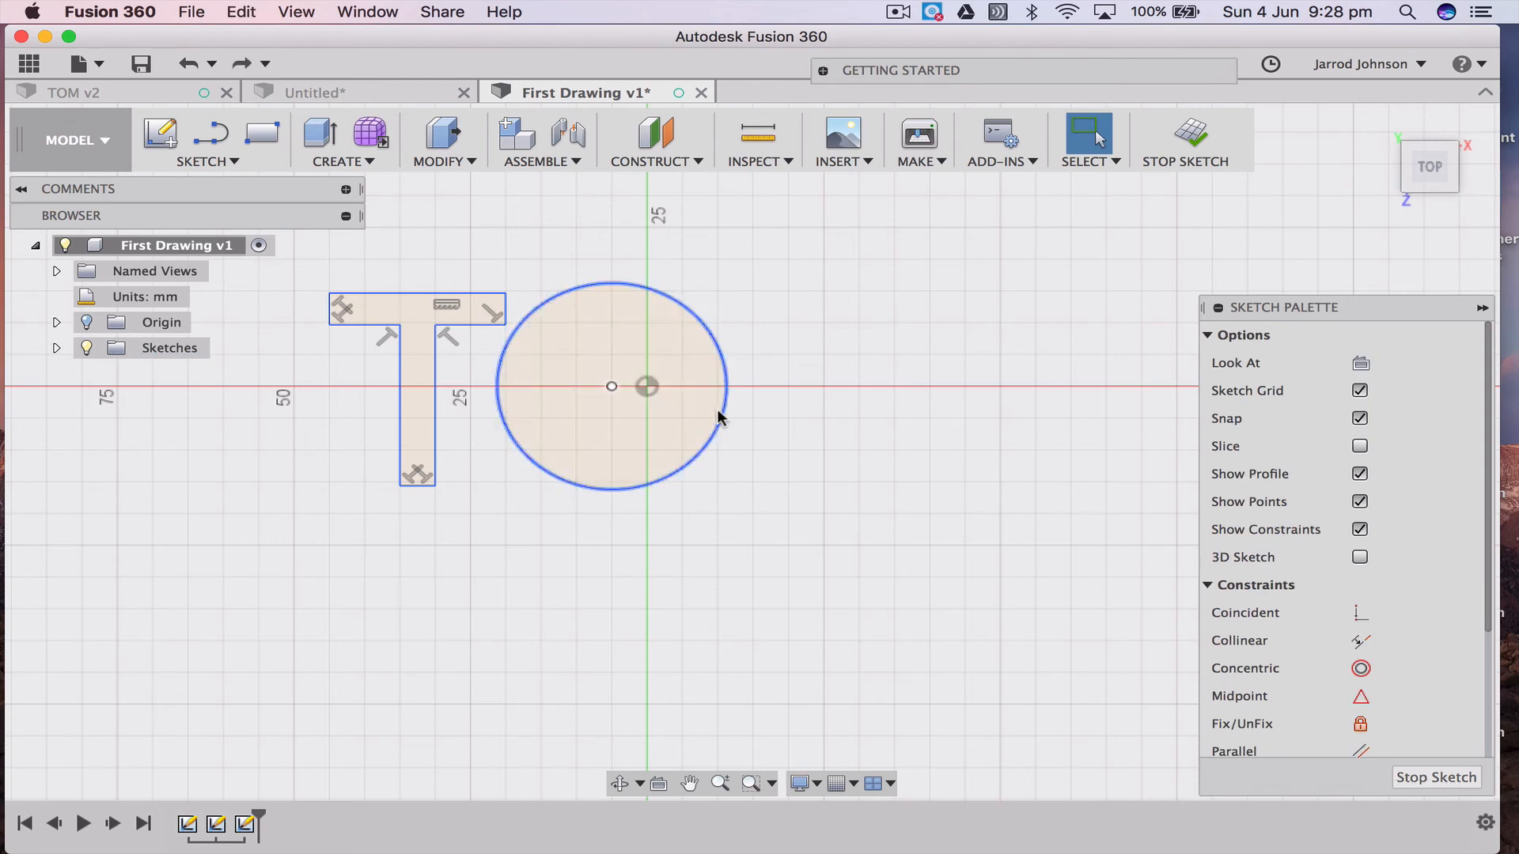
{"action": "left_click", "coordinate": [720, 417]}
{"action": "key", "text": "super+z"}
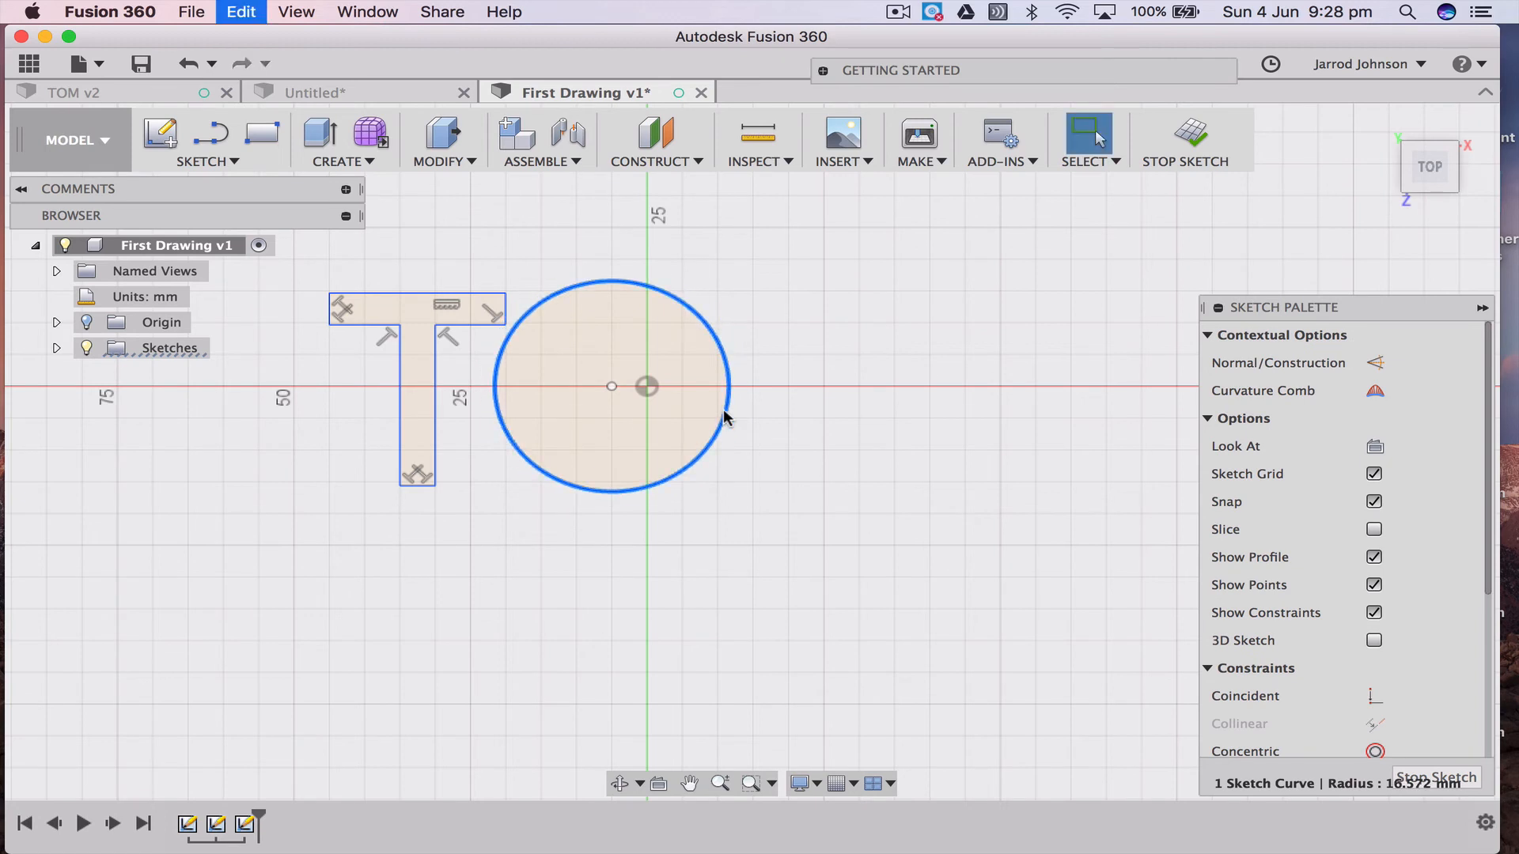
{"action": "left_click", "coordinate": [722, 417]}
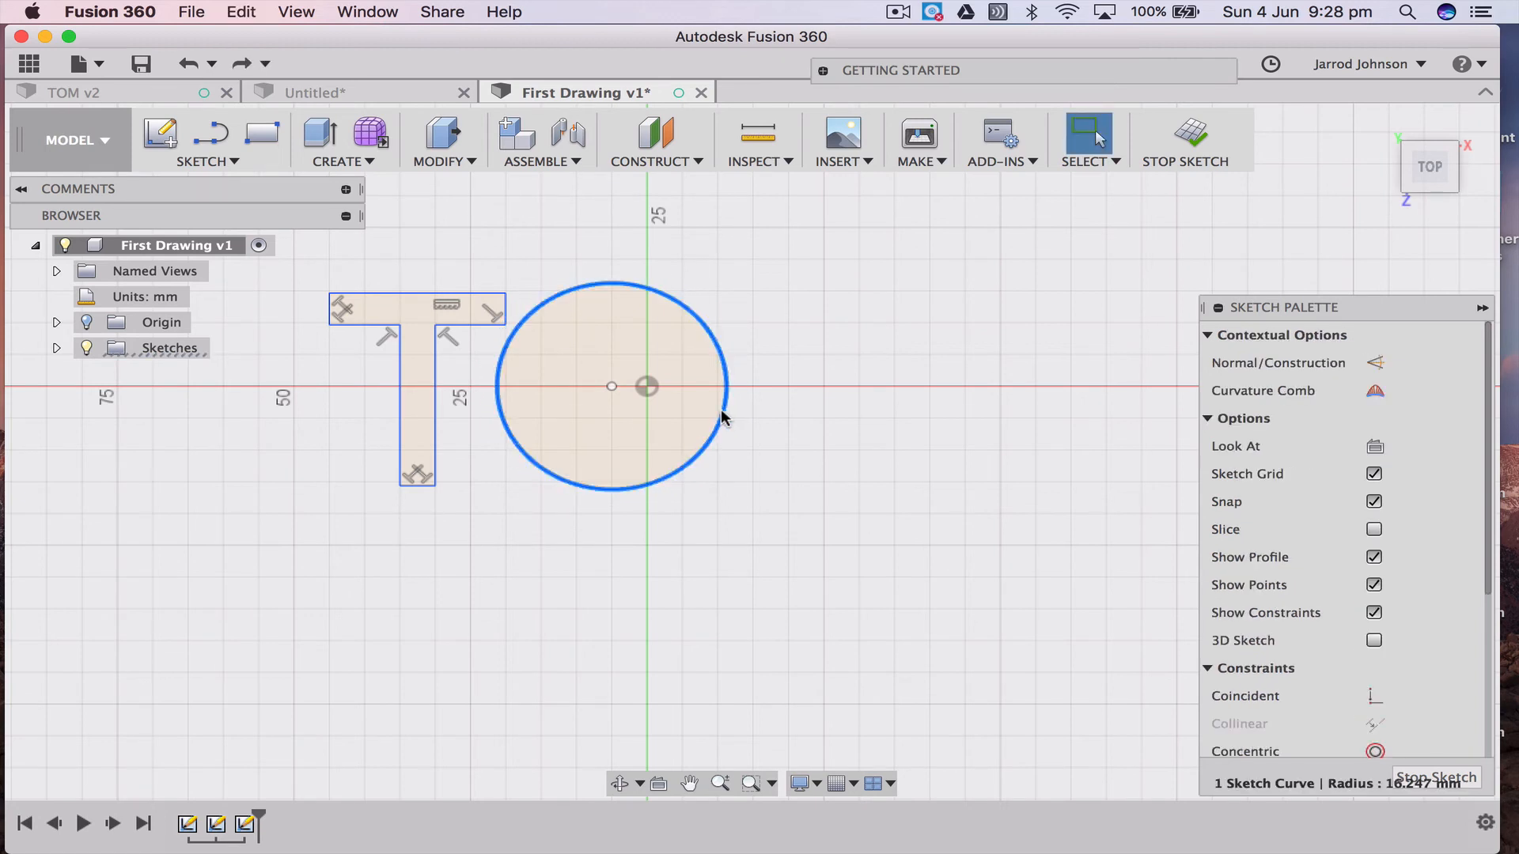
{"action": "left_click_drag", "start_coordinate": [728, 393], "coordinate": [722, 393]}
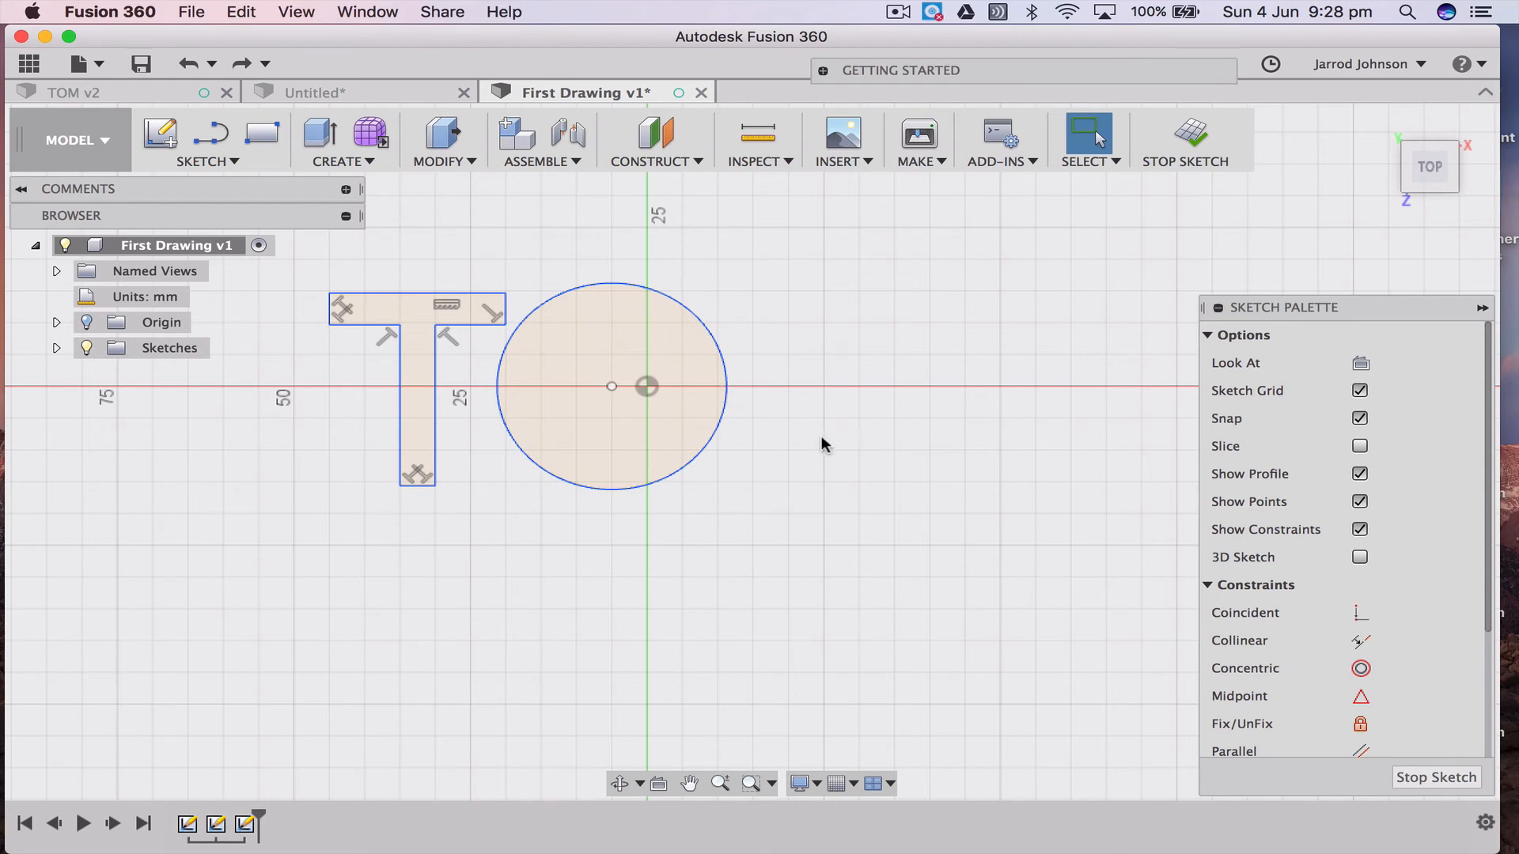
{"action": "left_click", "coordinate": [704, 331]}
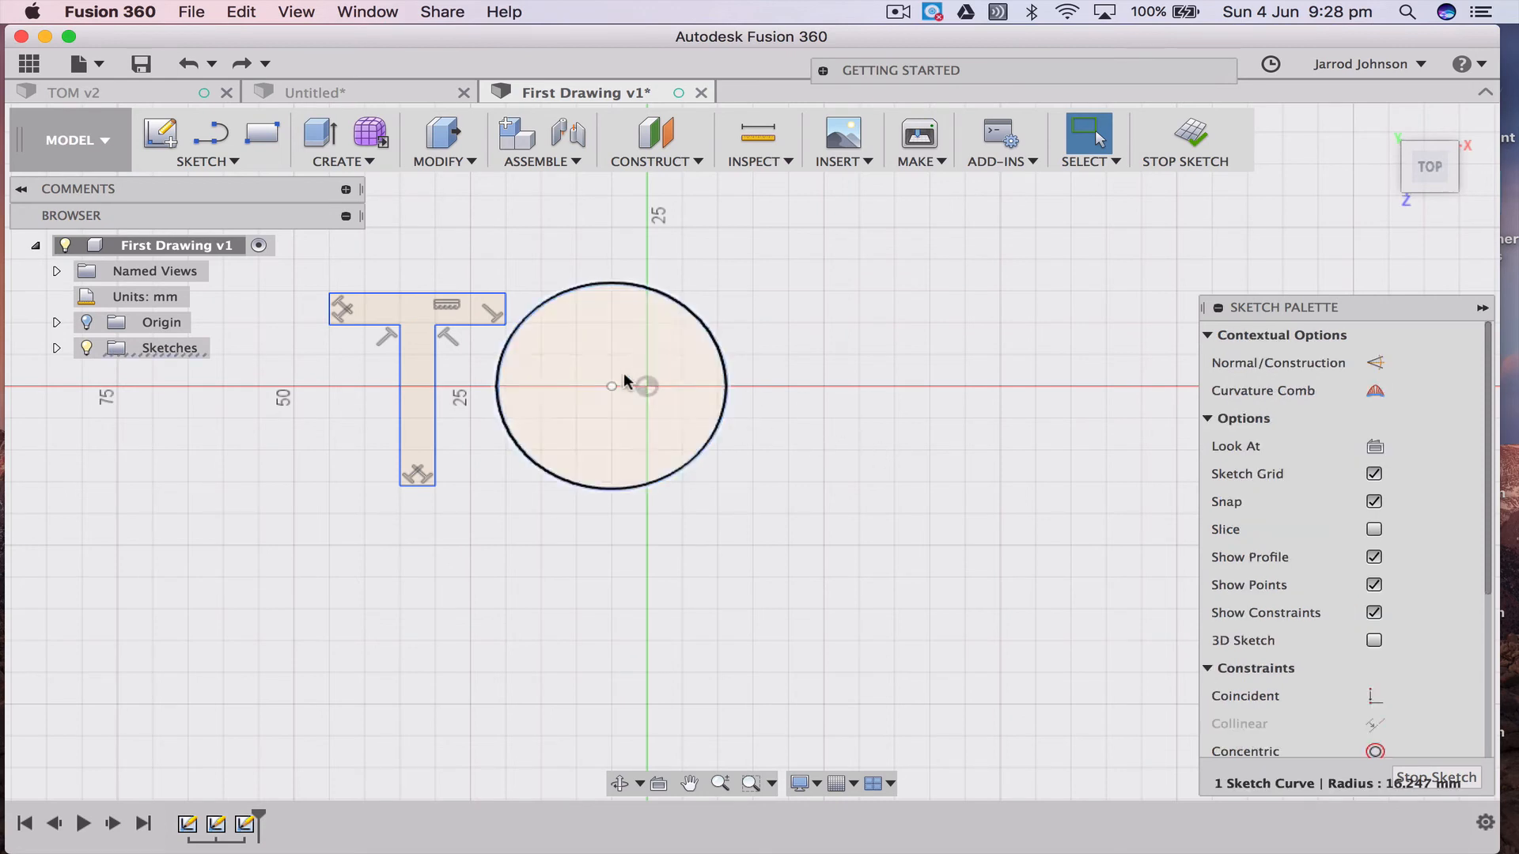
Offset the O's circle inward by 5 mm, using an offset position of -5 mm, to form its inner ring
{"action": "left_click", "coordinate": [237, 162]}
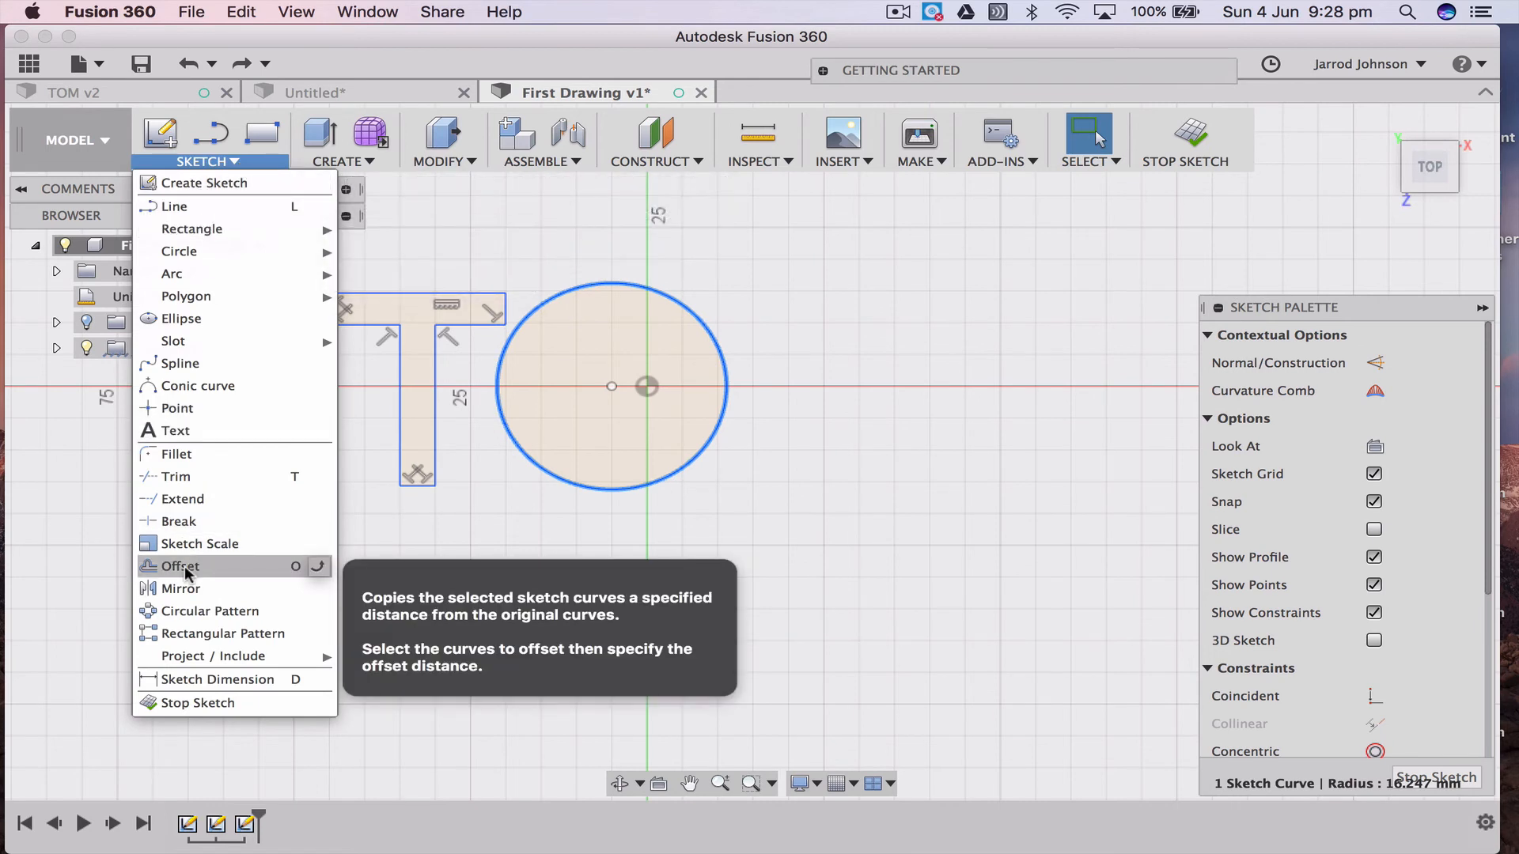
{"action": "left_click", "coordinate": [249, 567]}
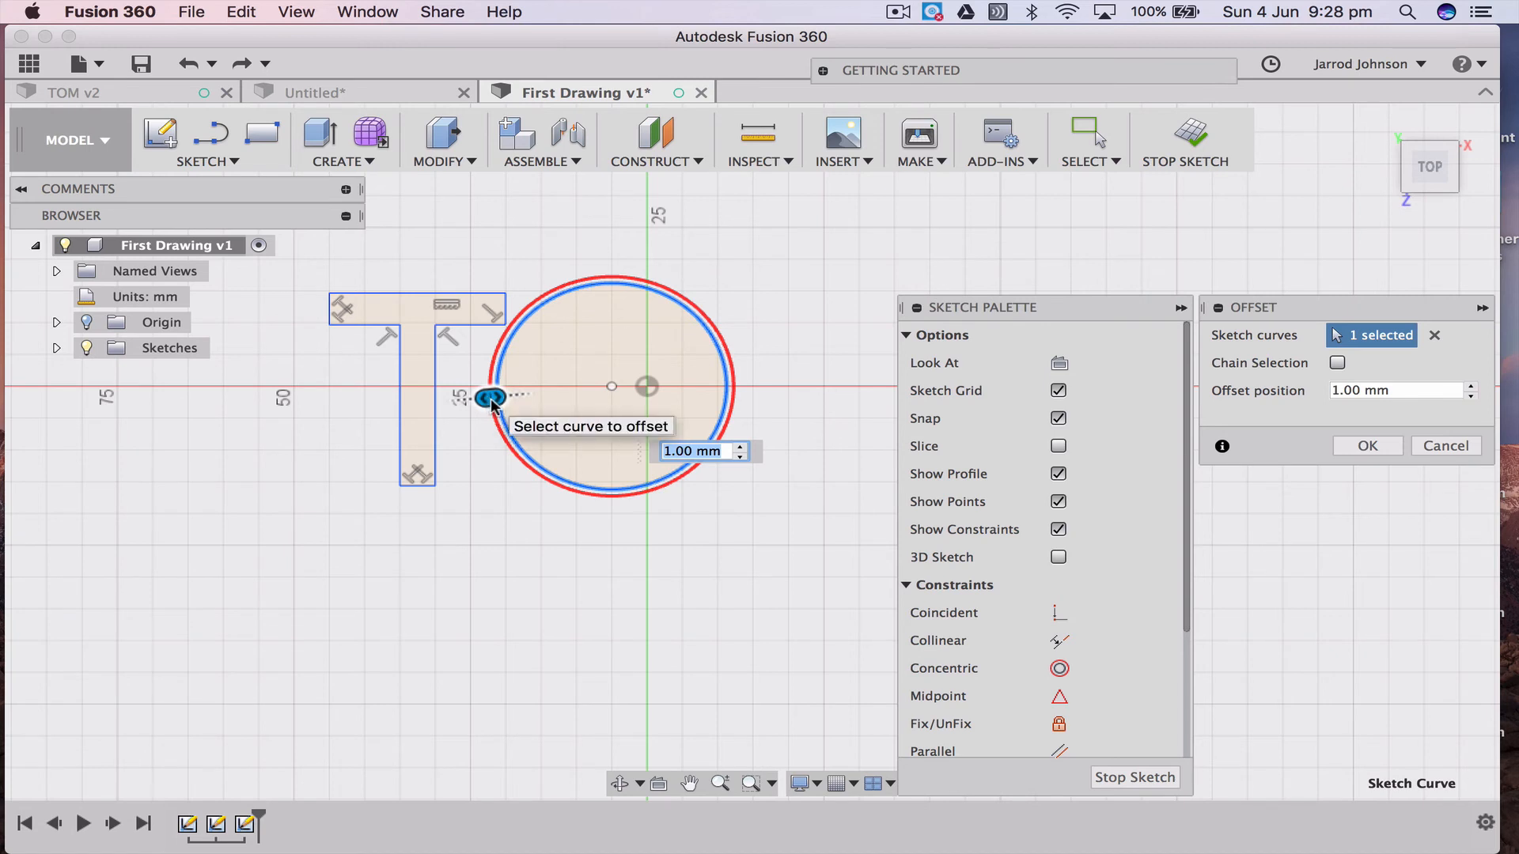
{"action": "left_click_drag", "start_coordinate": [491, 397], "coordinate": [534, 396]}
{"action": "type", "text": "5"}
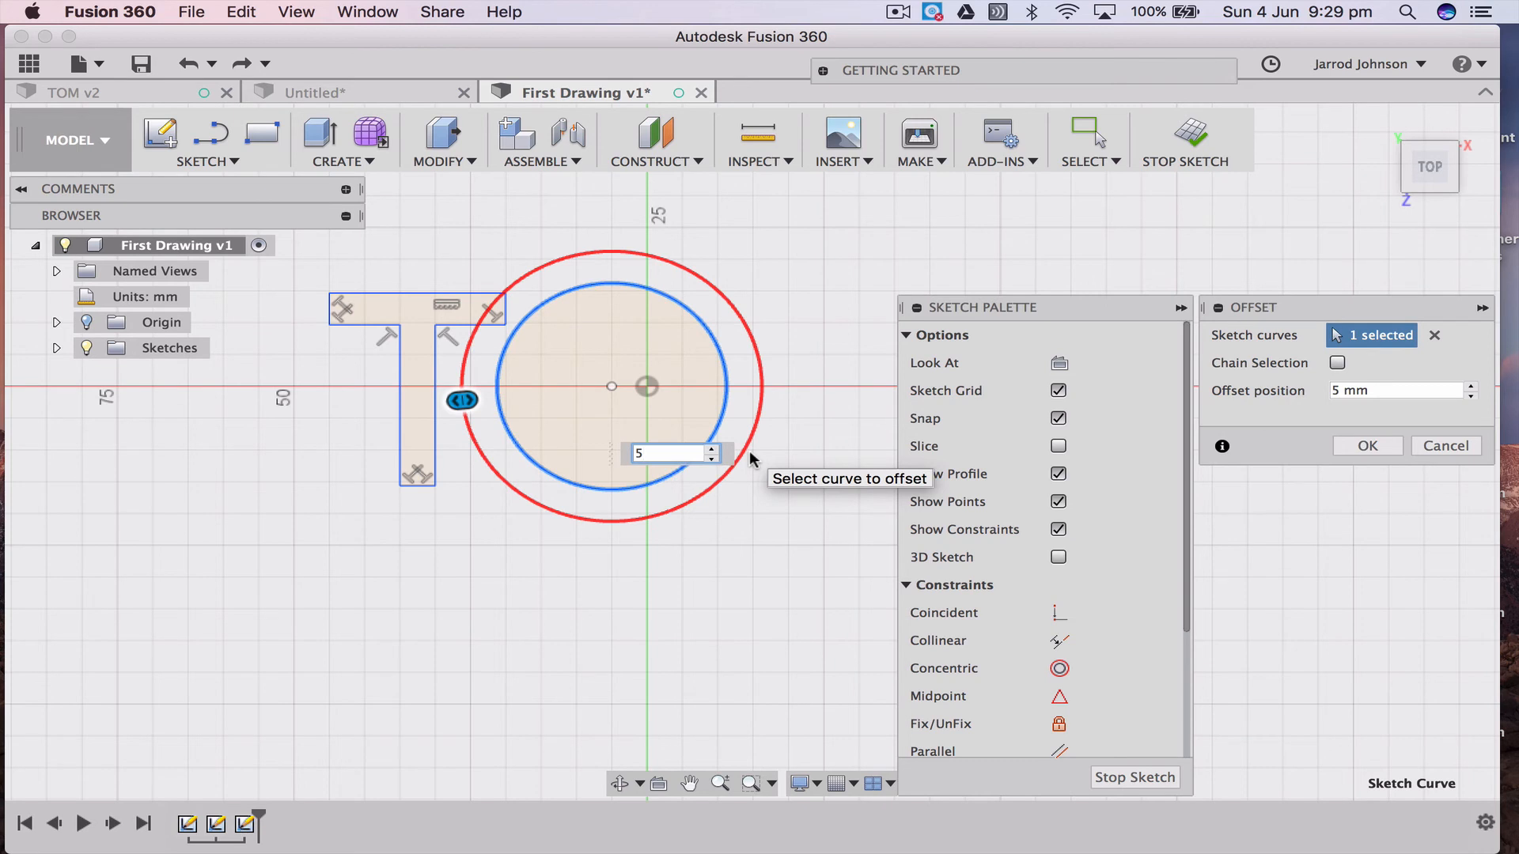
{"action": "key", "text": "BackSpace"}
{"action": "type", "text": "-5"}
{"action": "key", "text": "Return"}
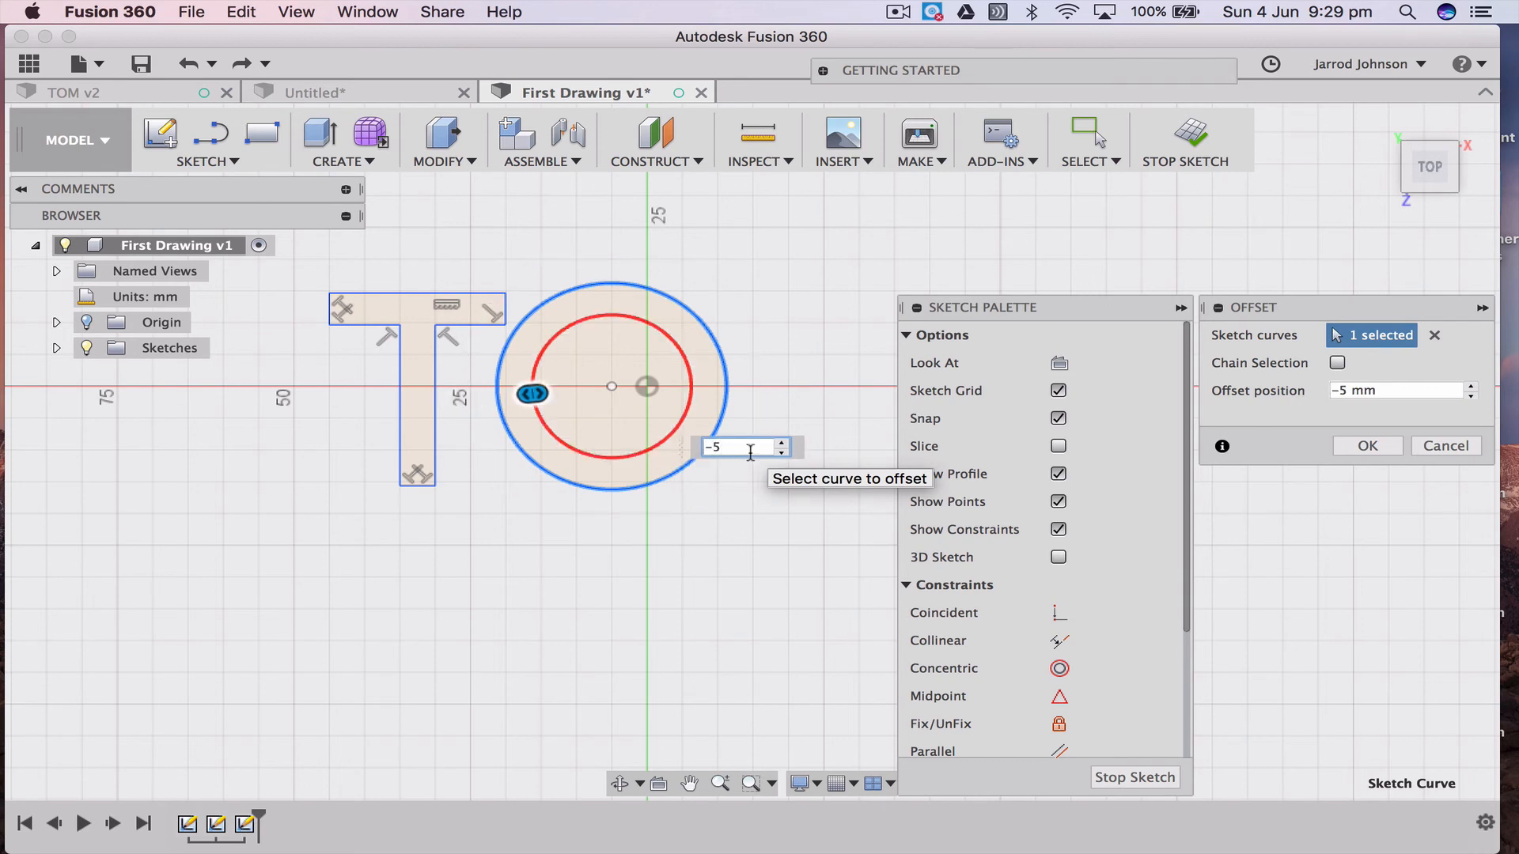
{"action": "key", "text": "Return"}
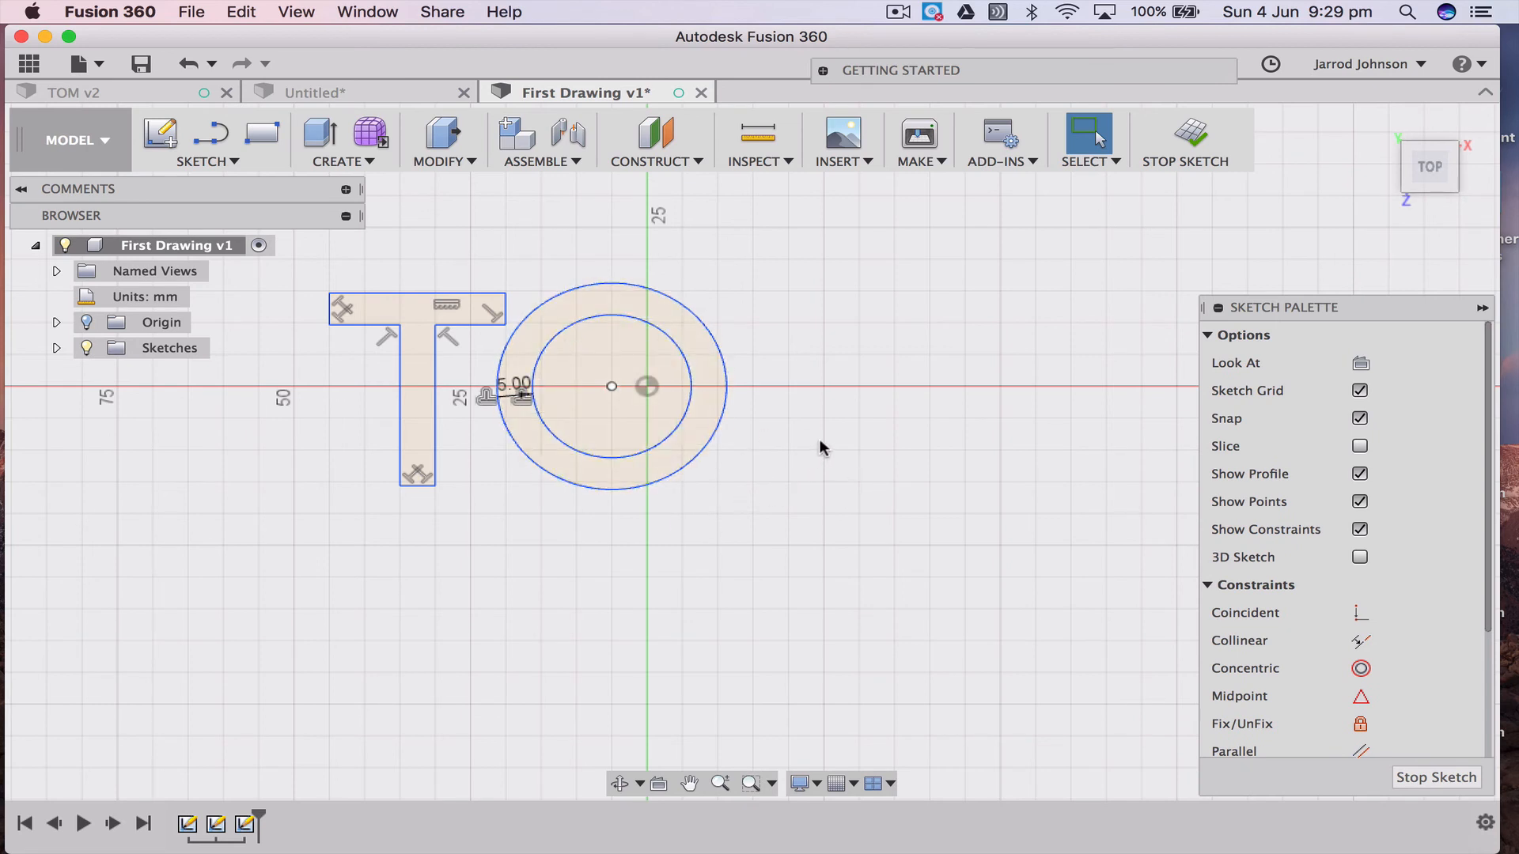
Draw the M's upper outline with lines: 30 mm outer sides, 5 mm tops, a V reaching the horizontal axis, and a 5 mm right foot
{"action": "left_click", "coordinate": [204, 160]}
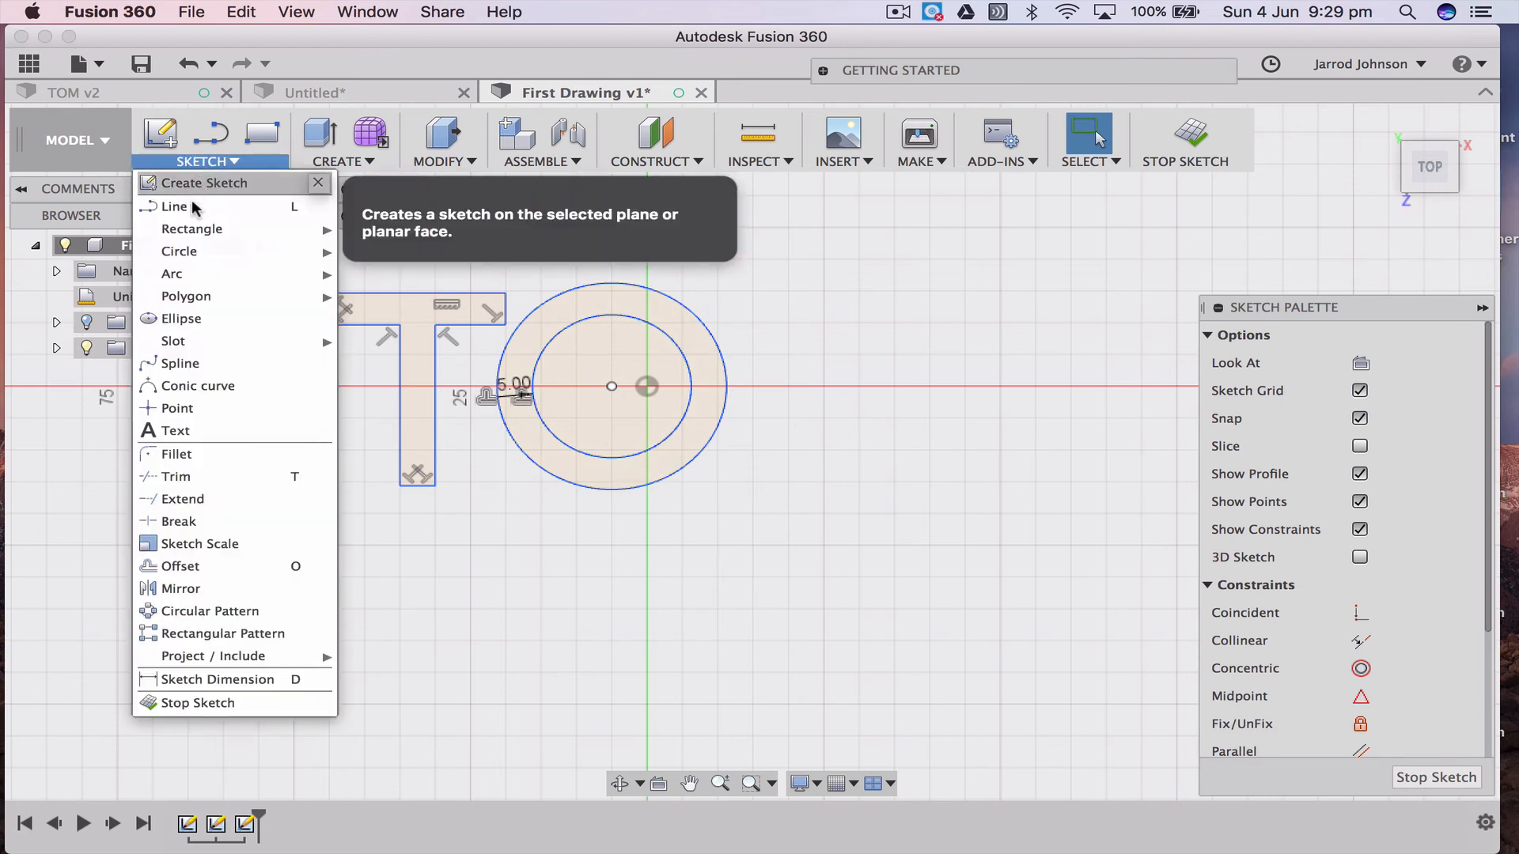
{"action": "left_click", "coordinate": [175, 207]}
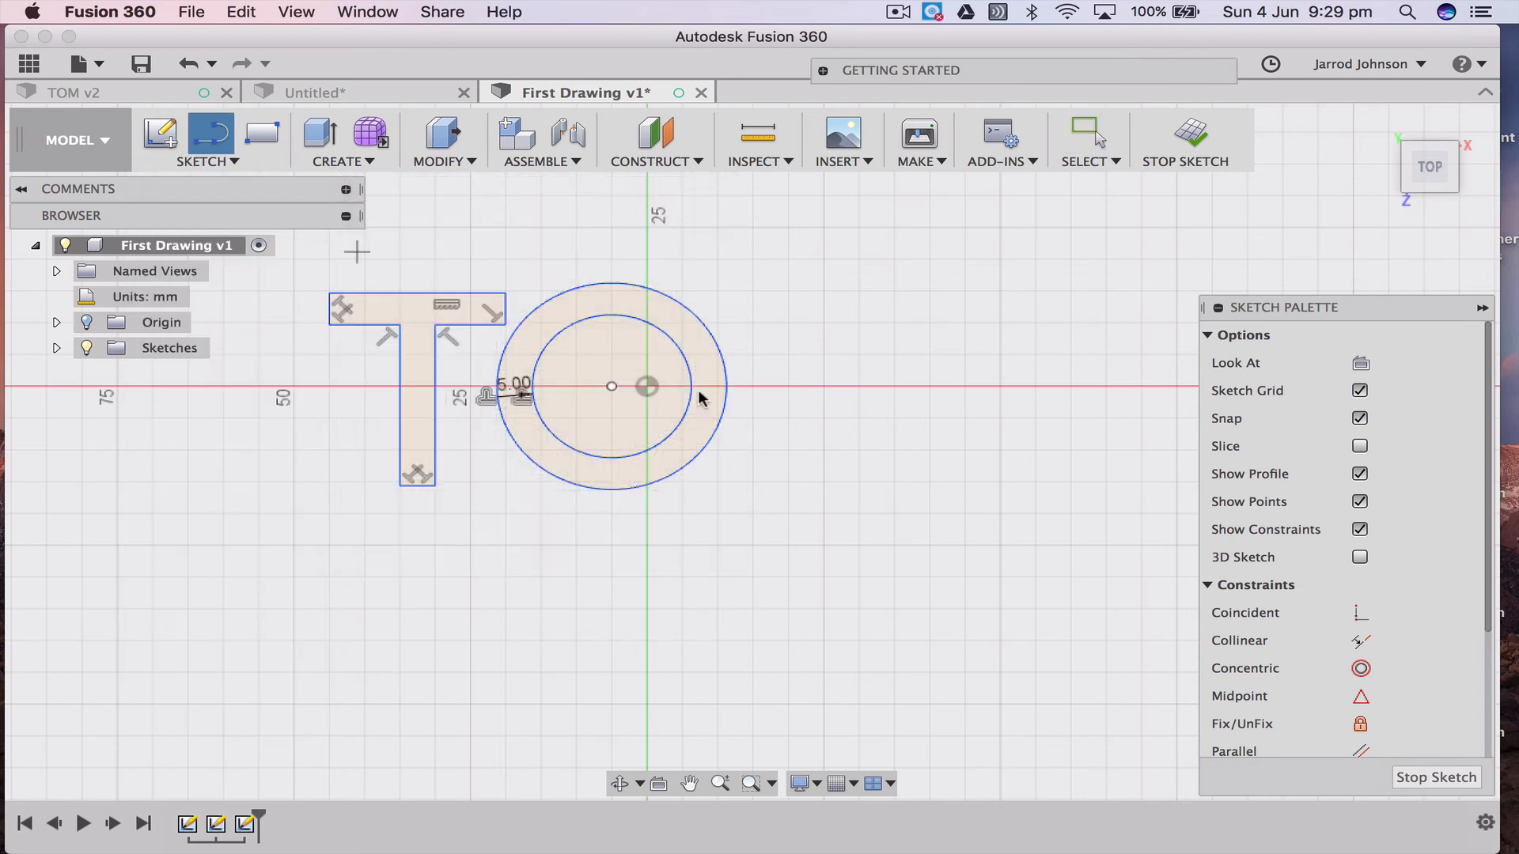
{"action": "left_click", "coordinate": [788, 481]}
{"action": "left_click", "coordinate": [787, 291]}
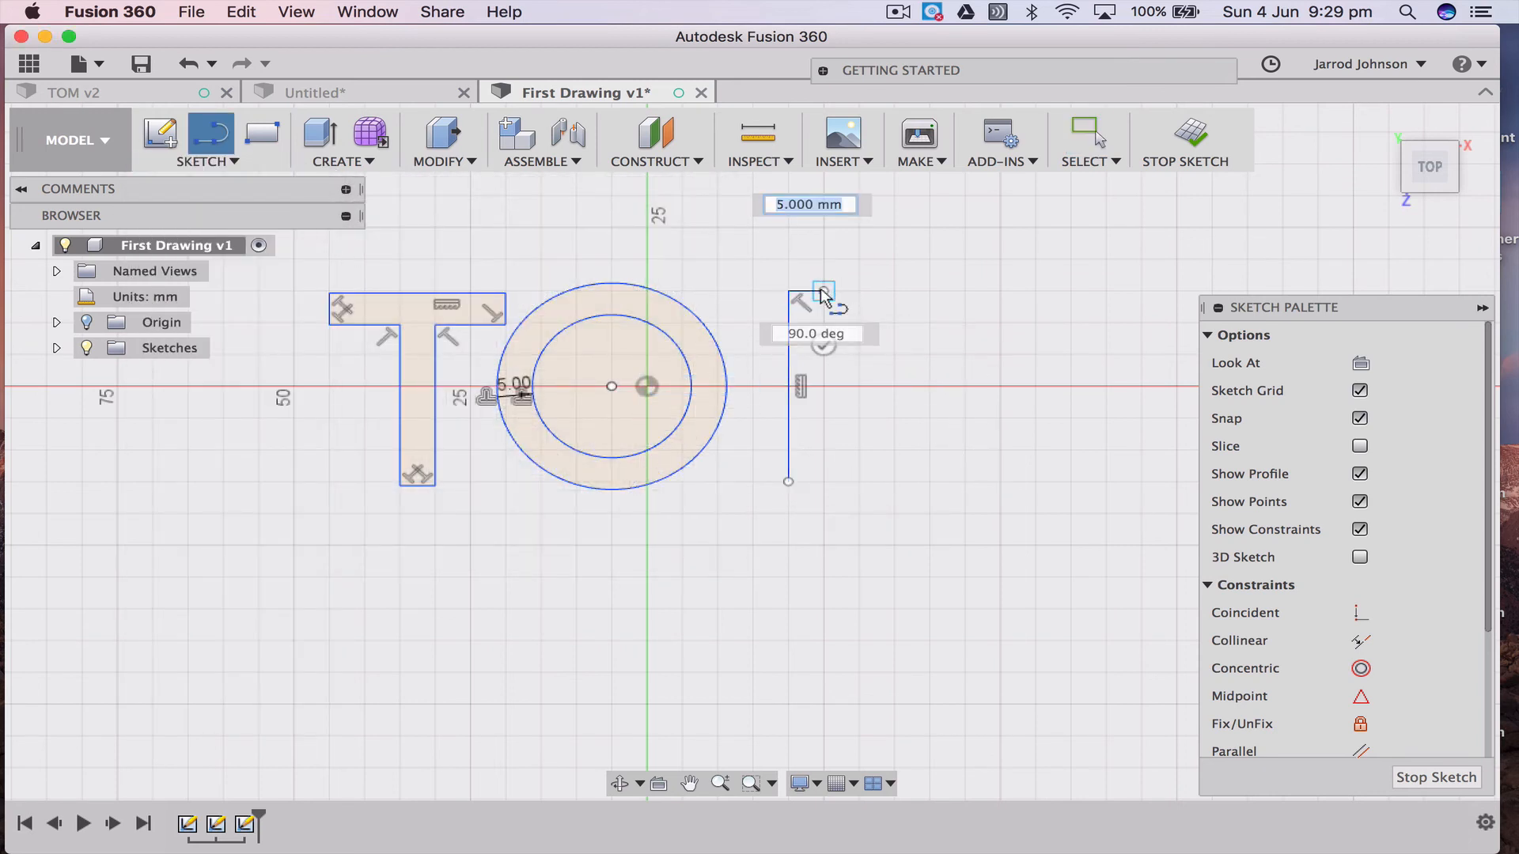
{"action": "left_click", "coordinate": [823, 291]}
{"action": "left_click", "coordinate": [894, 386]}
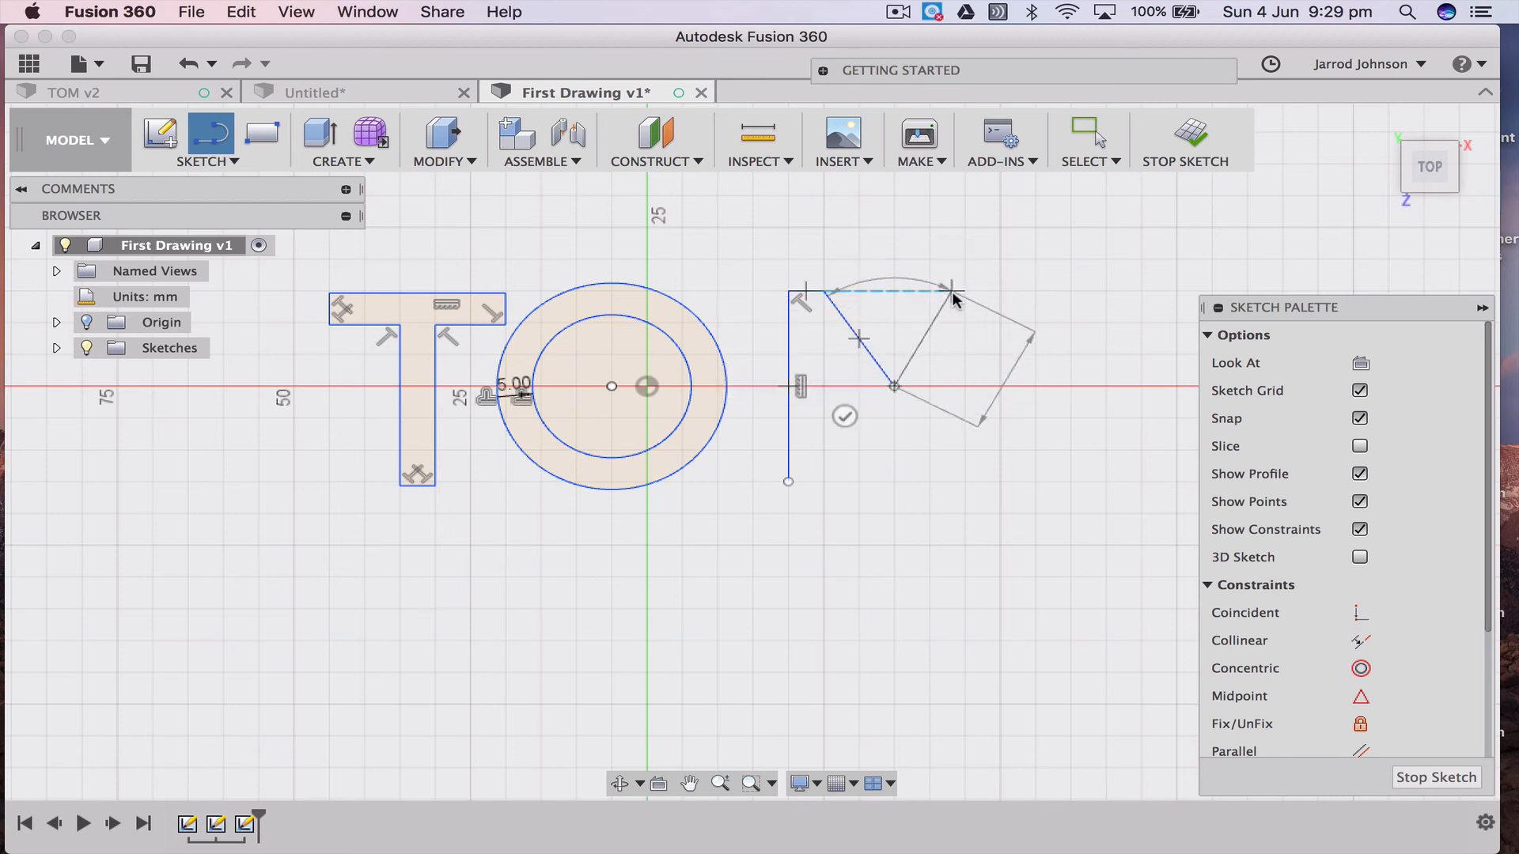
{"action": "left_click", "coordinate": [964, 291]}
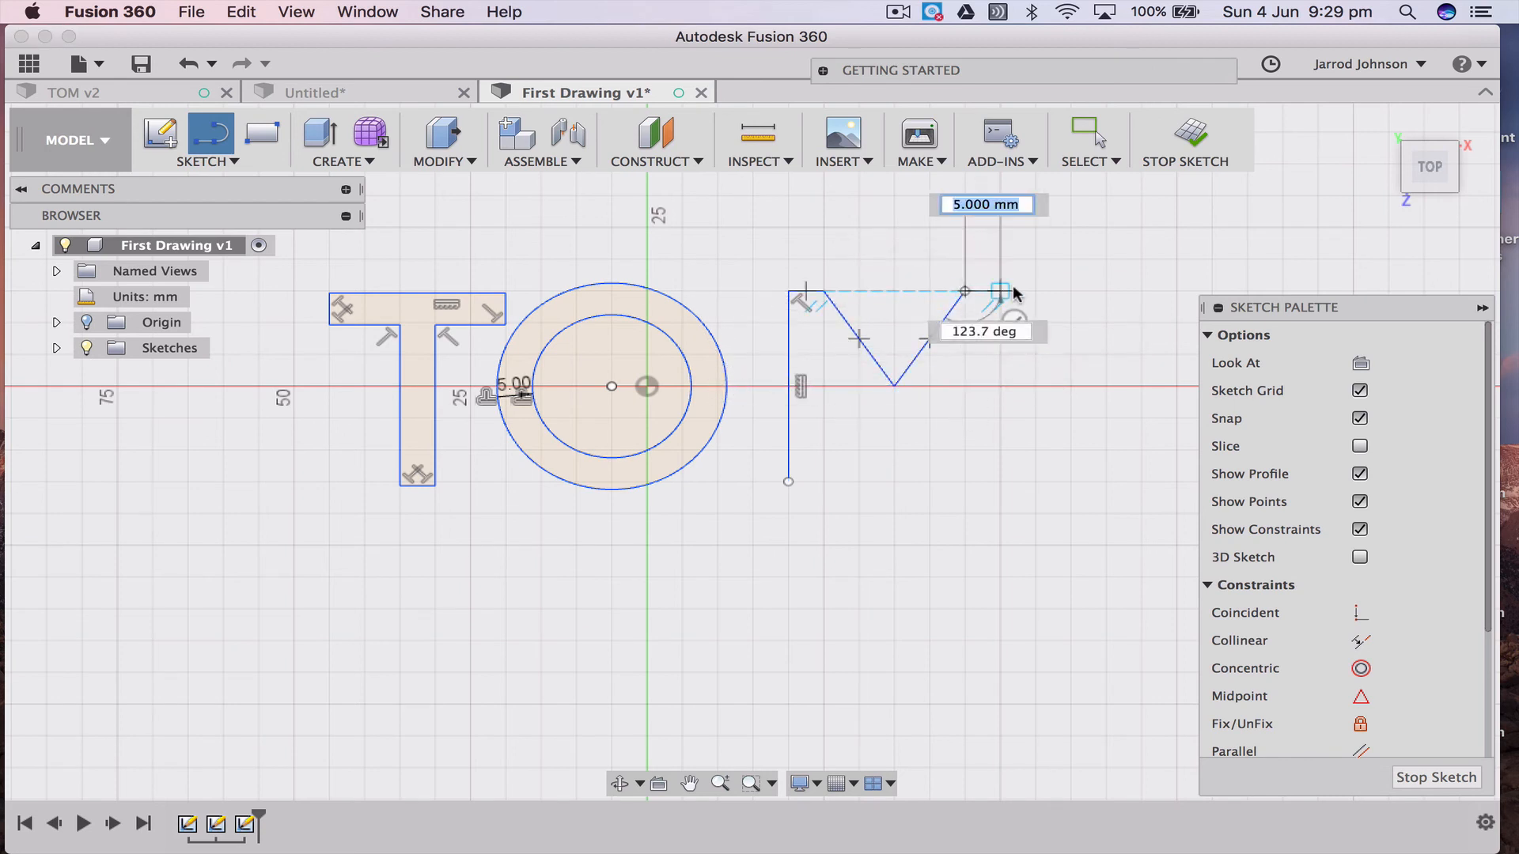
{"action": "left_click", "coordinate": [1000, 291]}
{"action": "left_click", "coordinate": [1000, 481]}
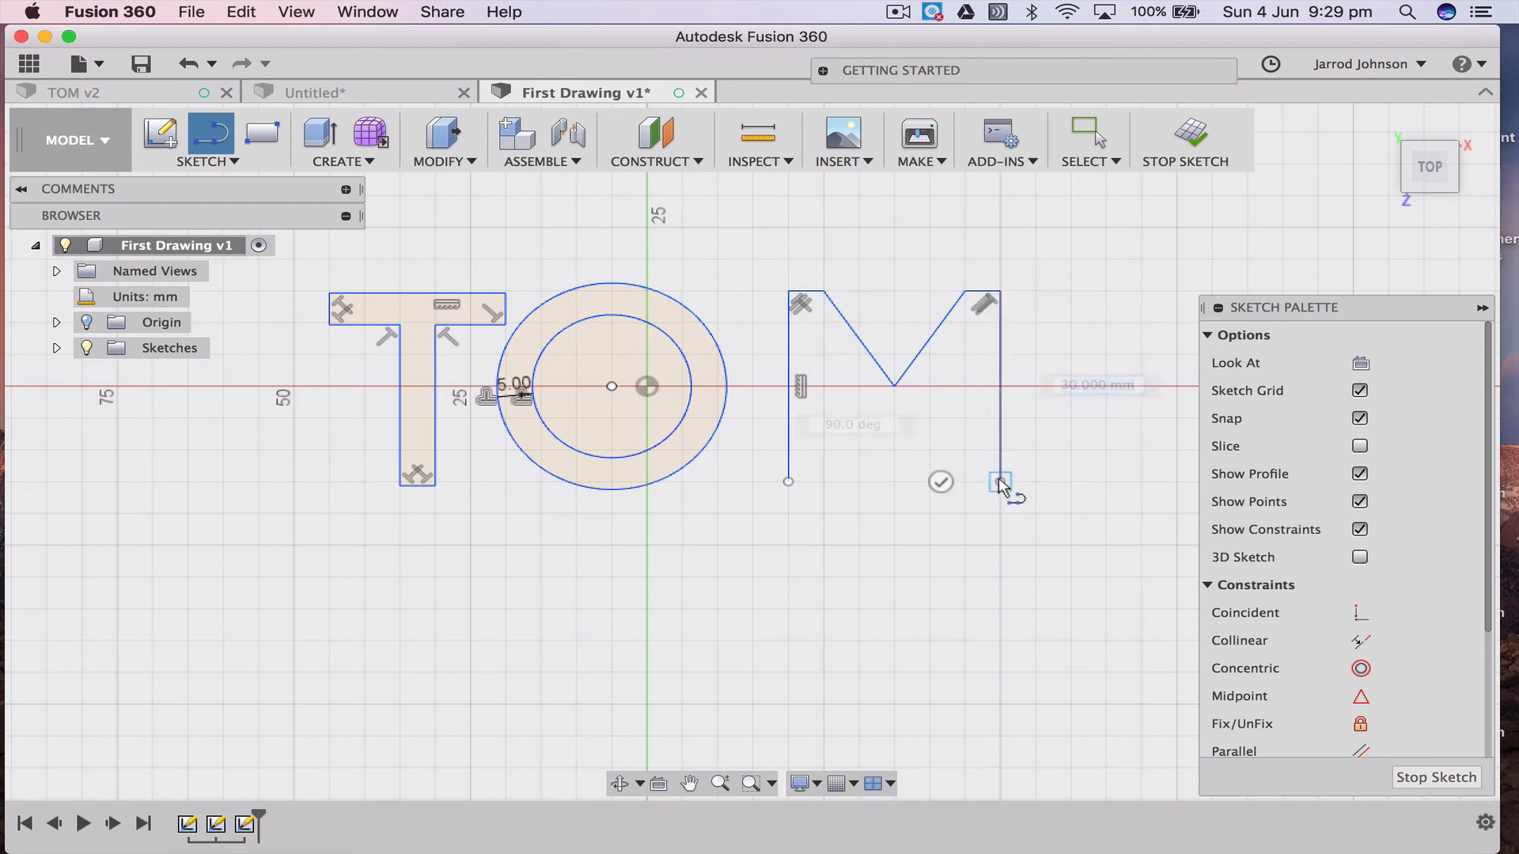
{"action": "left_click", "coordinate": [964, 481]}
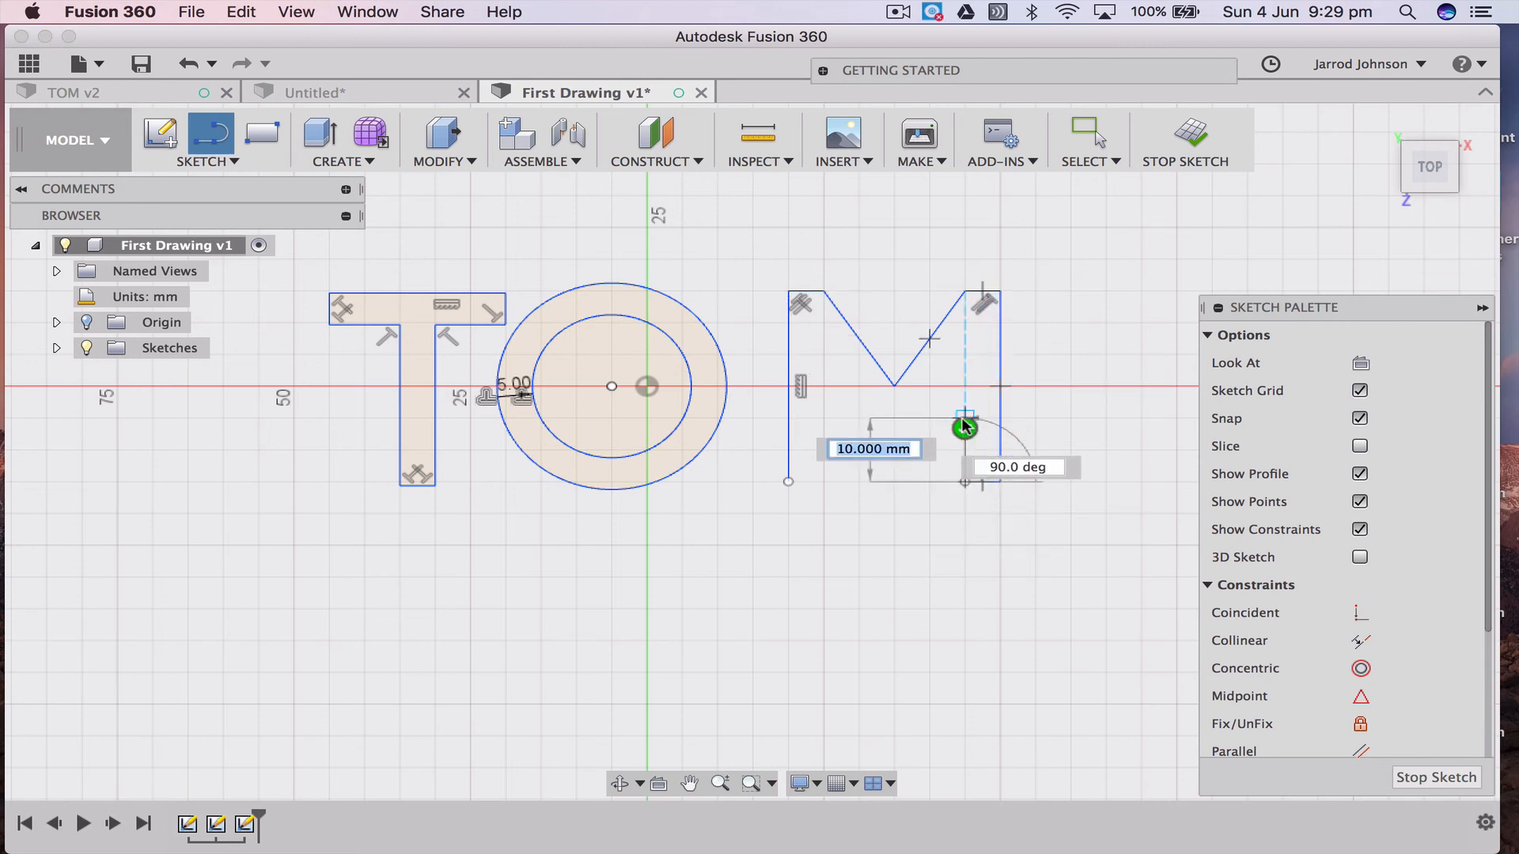
{"action": "key", "text": "Escape"}
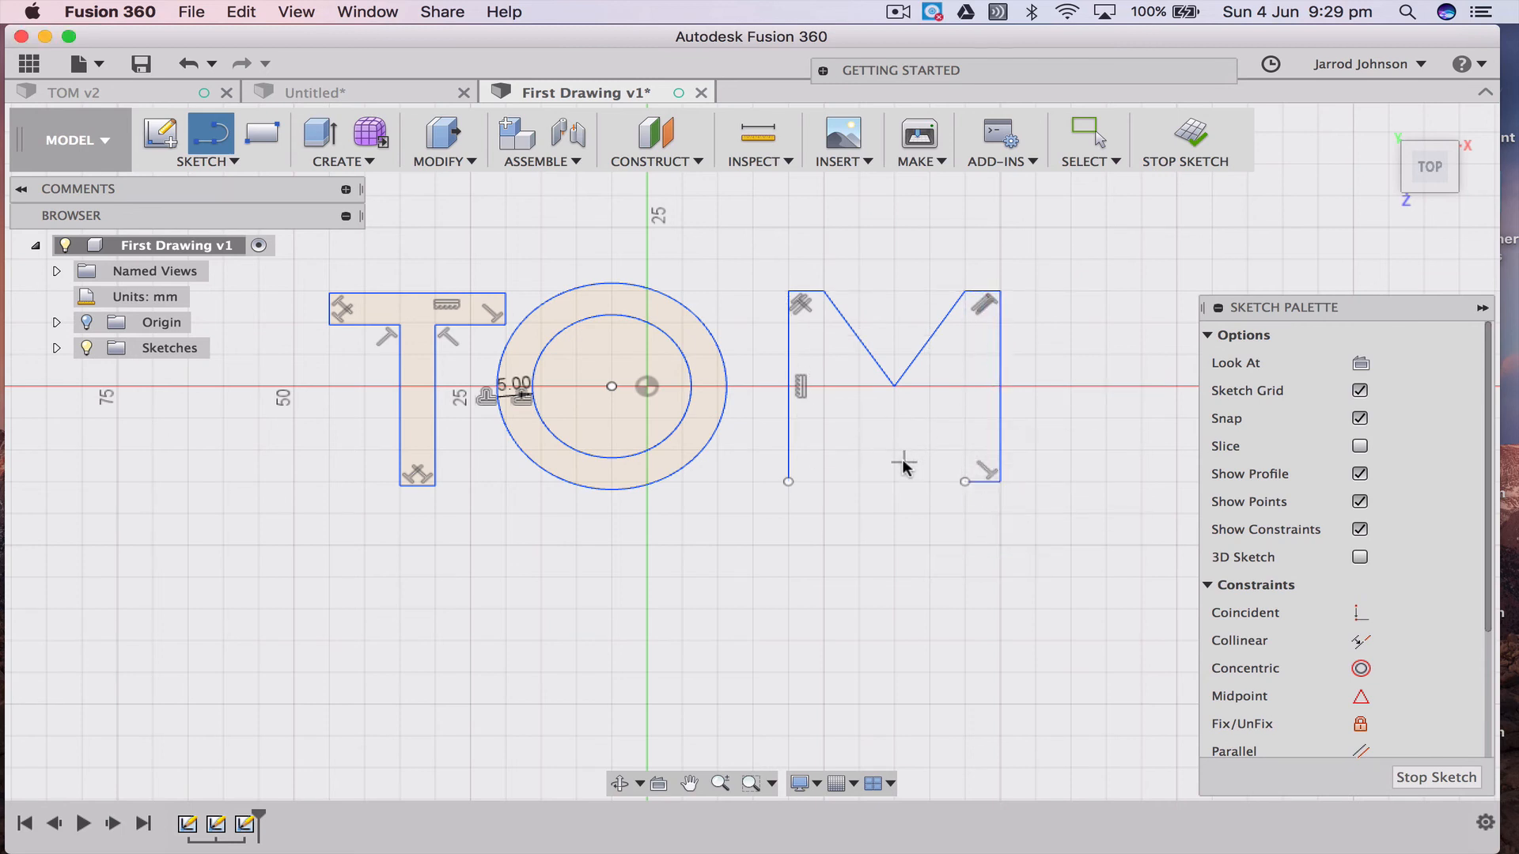
Close the M's underside with lines: 15 mm inner legs, a lower V reaching the baseline, and a 5 mm left foot
{"action": "left_click", "coordinate": [966, 482]}
{"action": "left_click", "coordinate": [964, 386]}
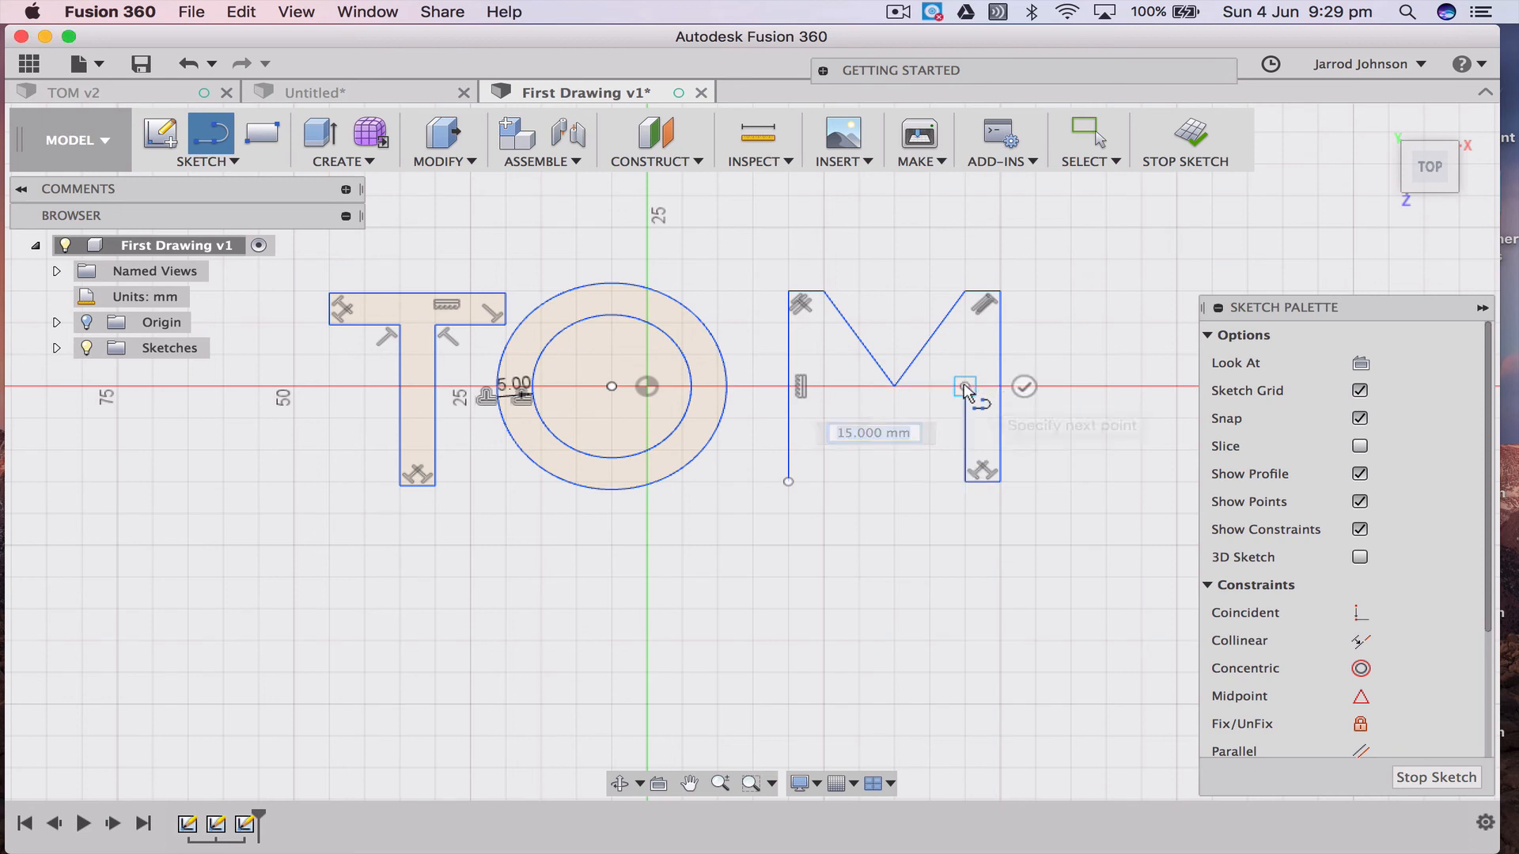
{"action": "left_click", "coordinate": [893, 481]}
{"action": "left_click", "coordinate": [823, 386]}
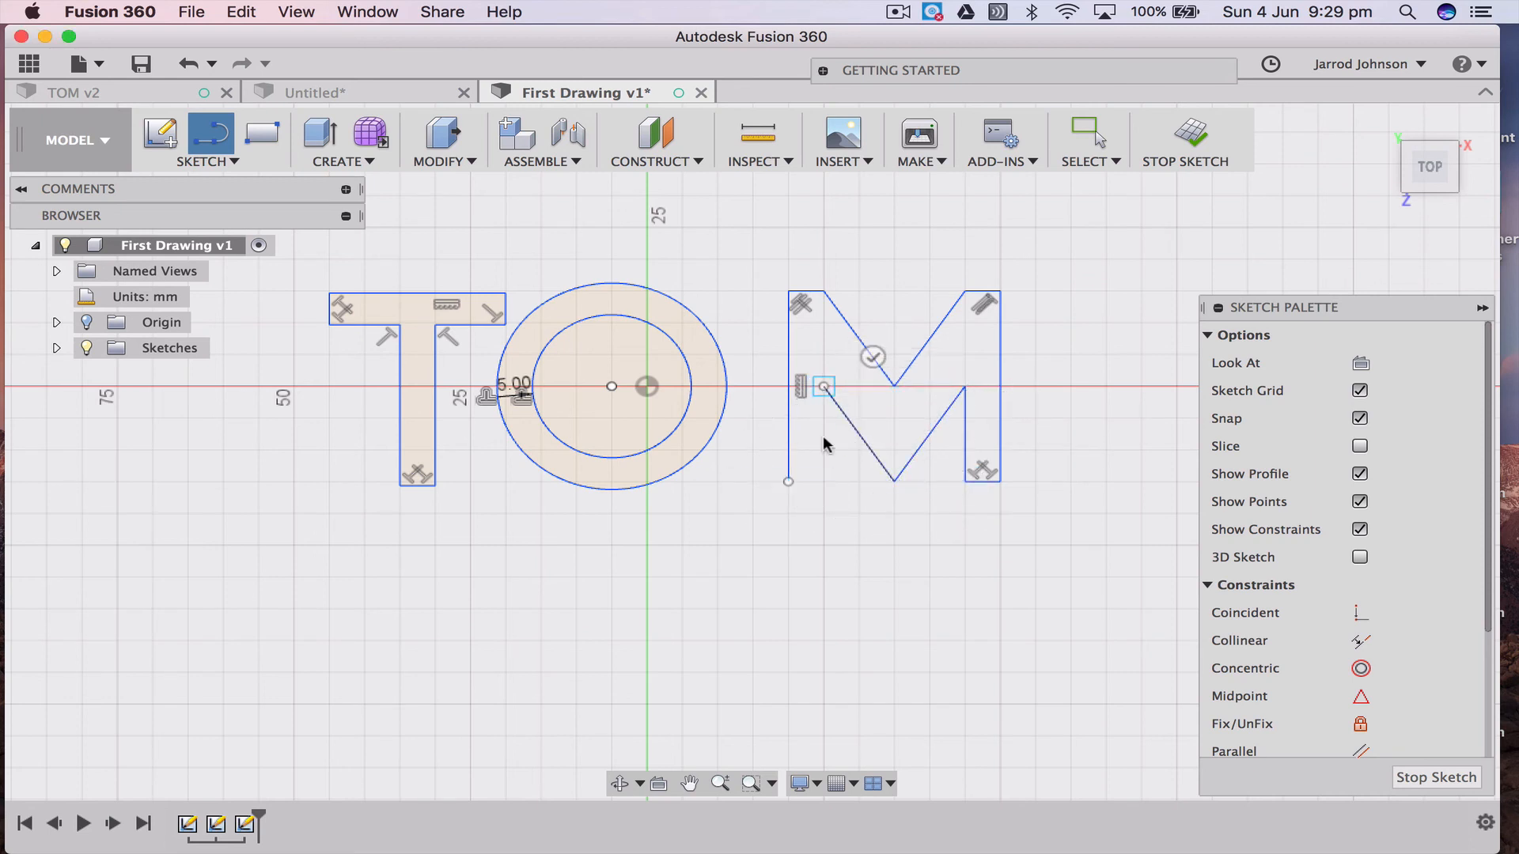
{"action": "left_click", "coordinate": [824, 480]}
{"action": "left_click", "coordinate": [788, 480]}
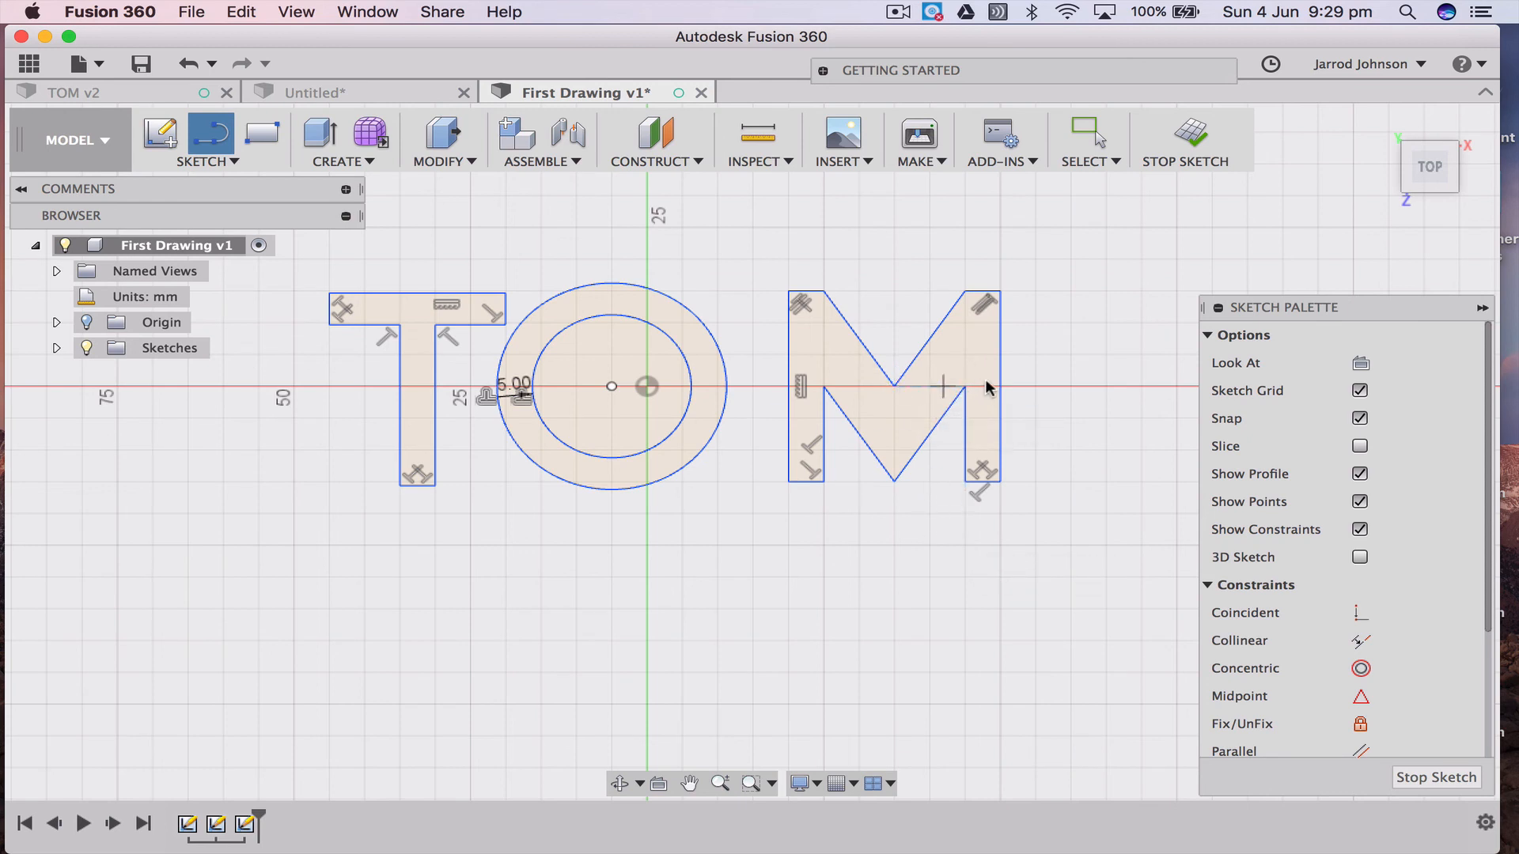
{"action": "left_click", "coordinate": [894, 386]}
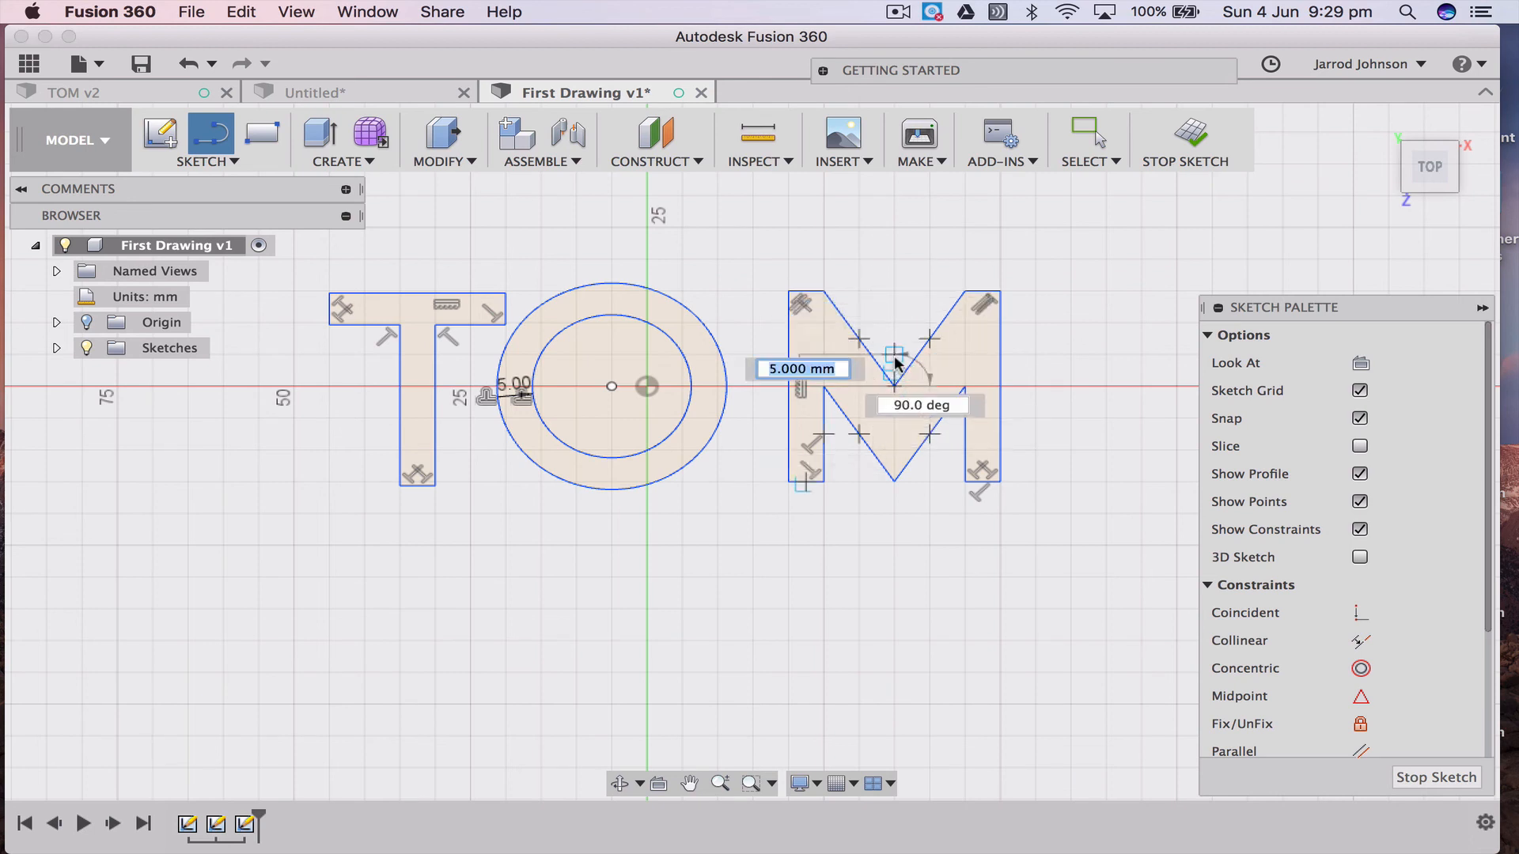
{"action": "key", "text": "Escape"}
Move the M's upper V point down 5 mm and both inner leg corners up 5 mm to thin the diagonals
{"action": "left_click", "coordinate": [894, 387]}
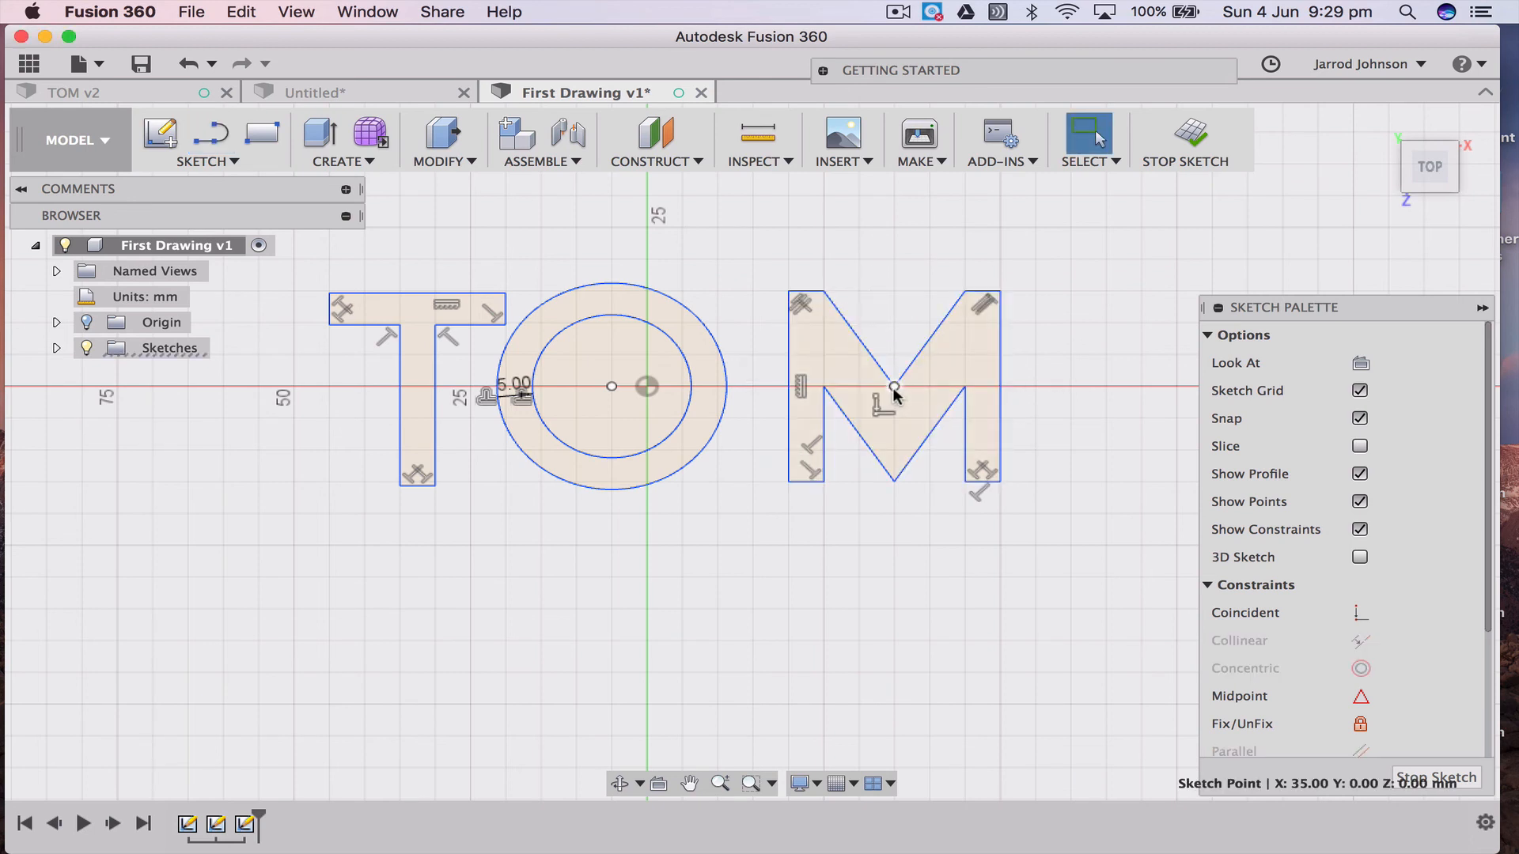
{"action": "left_click_drag", "start_coordinate": [893, 387], "coordinate": [894, 417]}
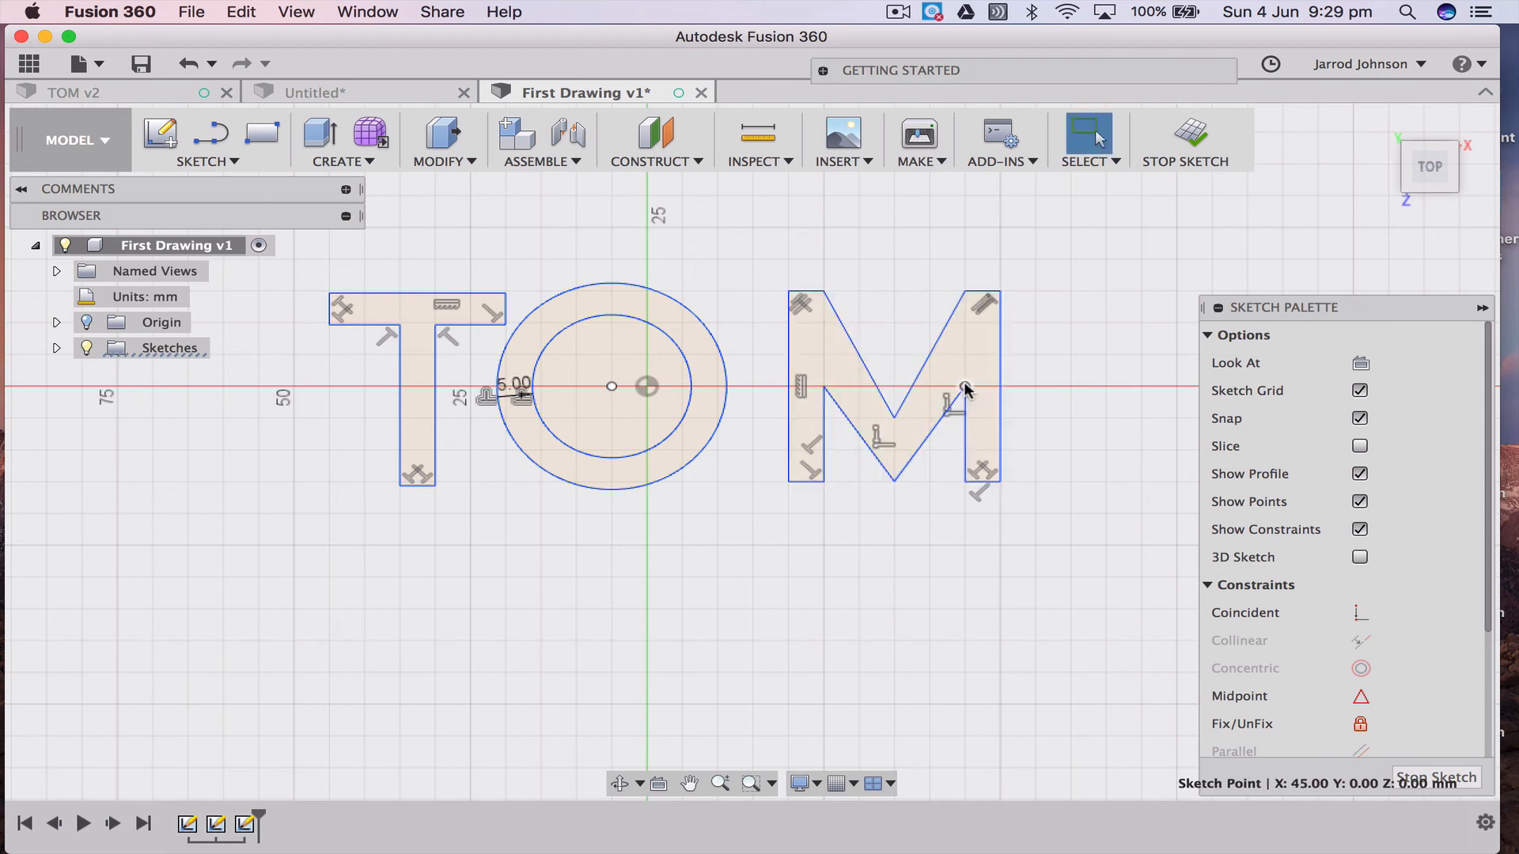
{"action": "left_click_drag", "start_coordinate": [965, 387], "coordinate": [965, 354]}
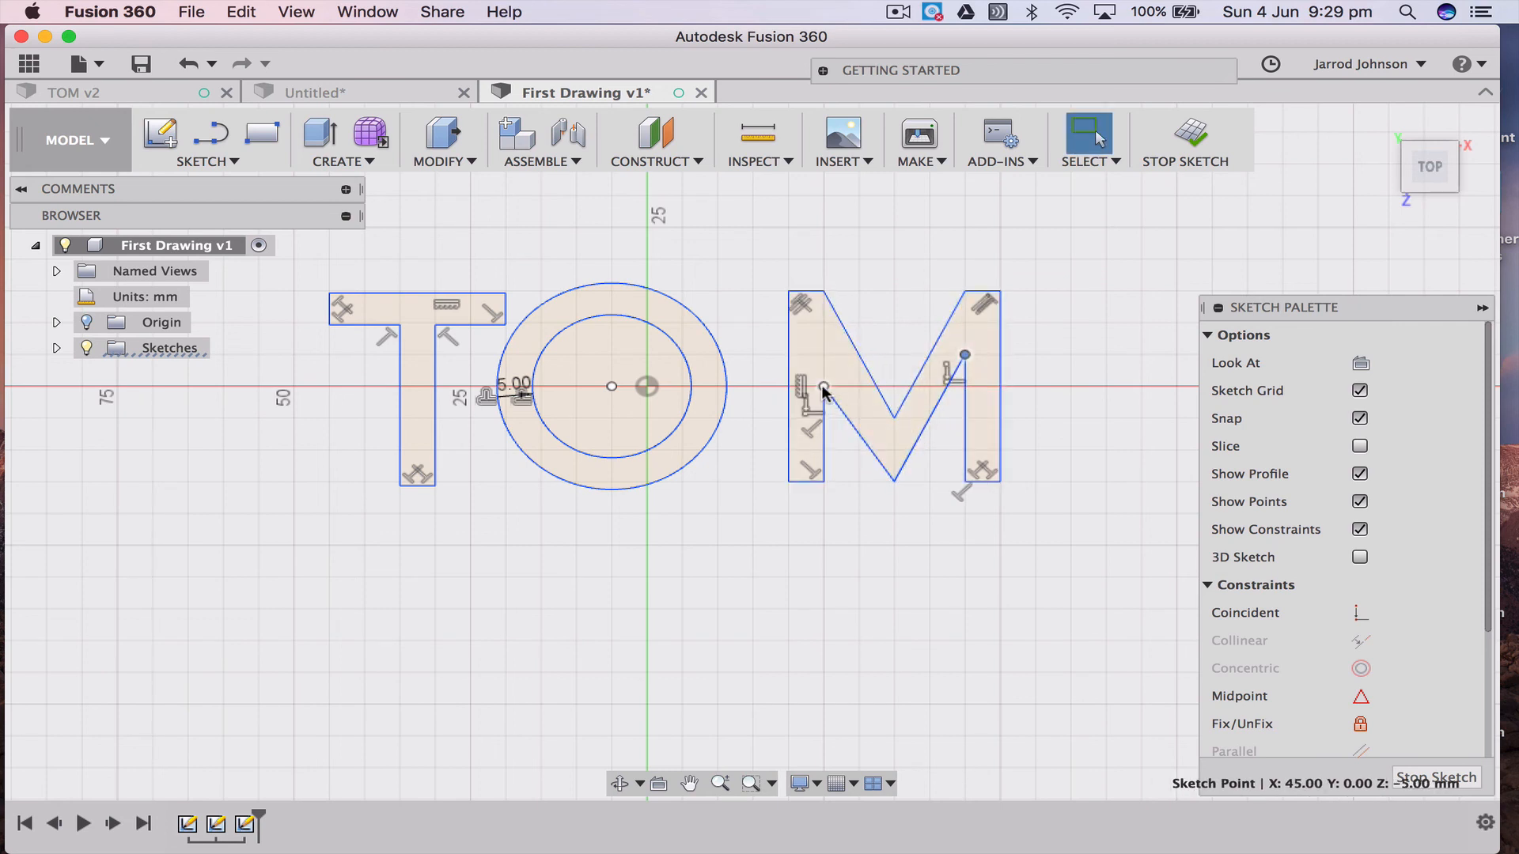
{"action": "left_click_drag", "start_coordinate": [823, 387], "coordinate": [820, 356]}
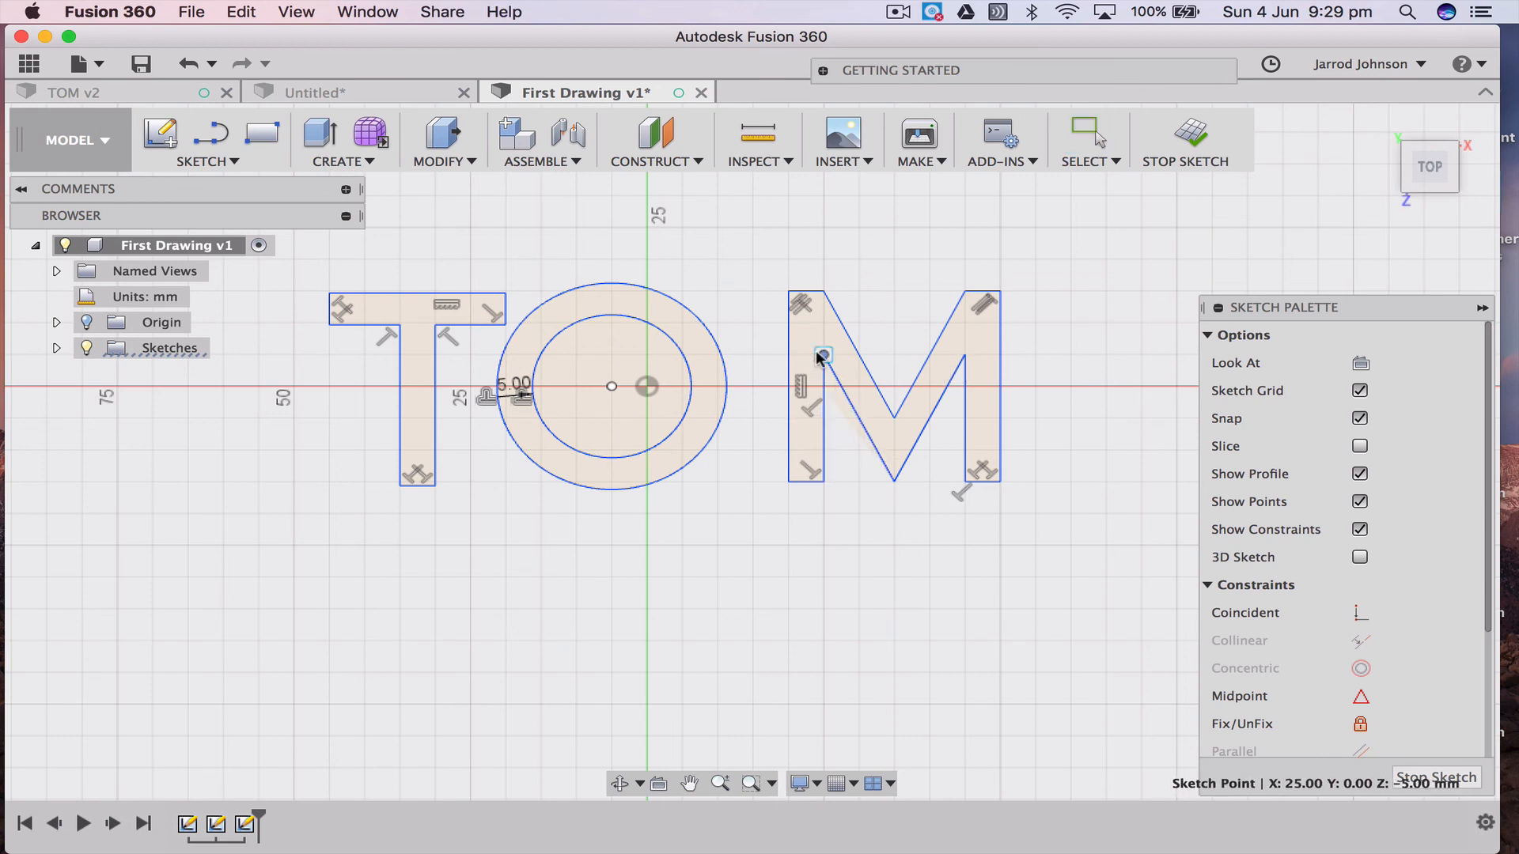
{"action": "left_click", "coordinate": [1051, 406]}
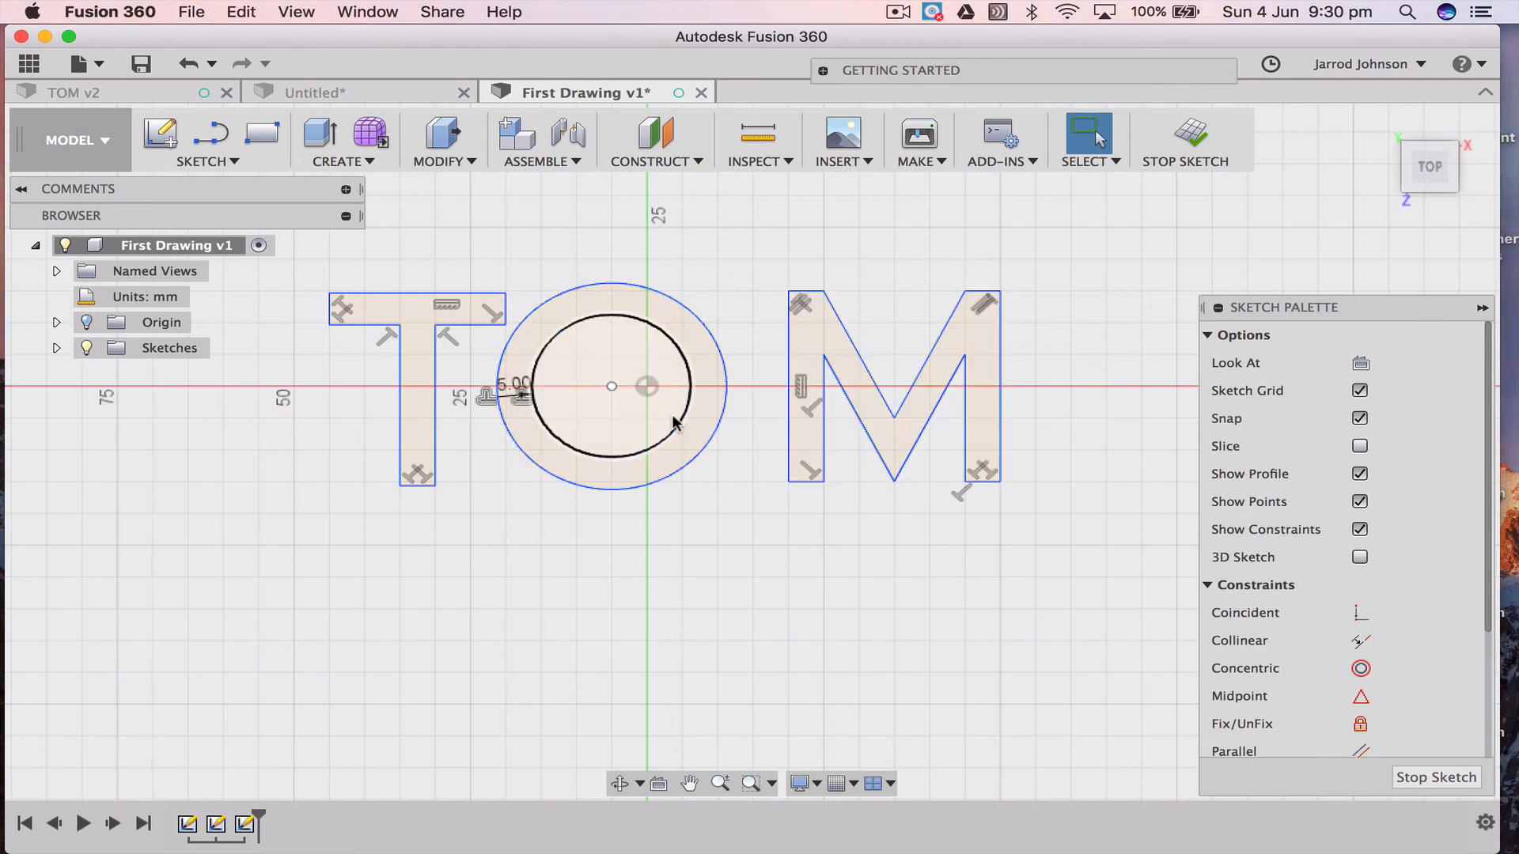
Select the M's whole connected outline, move it about 5 mm closer to the O, and clear the selection
{"action": "left_click_drag", "start_coordinate": [755, 254], "coordinate": [1061, 544]}
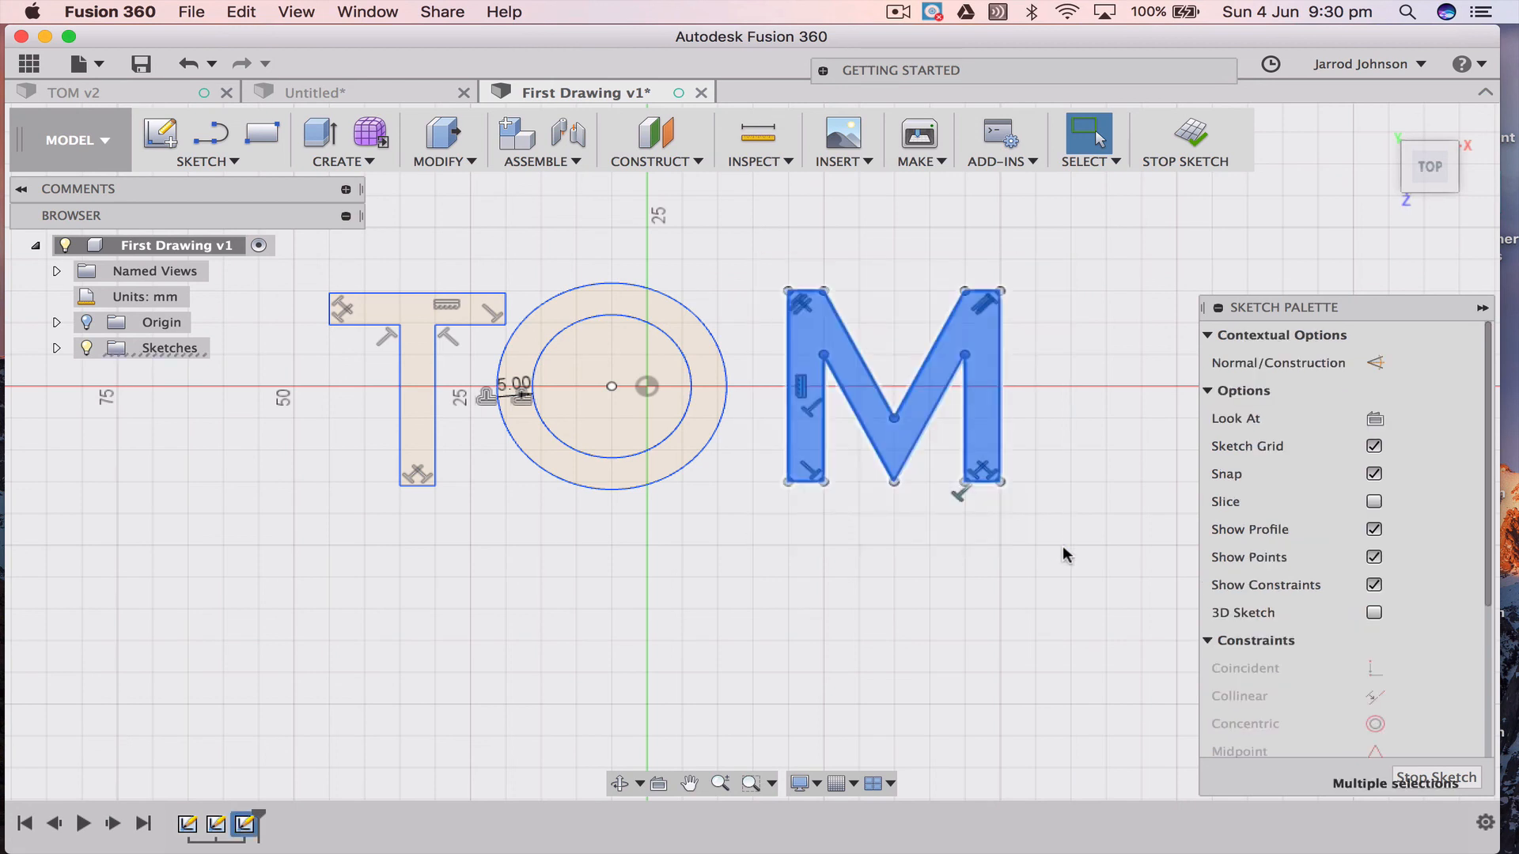
{"action": "left_click", "coordinate": [854, 410]}
{"action": "key", "text": "Escape"}
{"action": "double_click", "coordinate": [849, 402]}
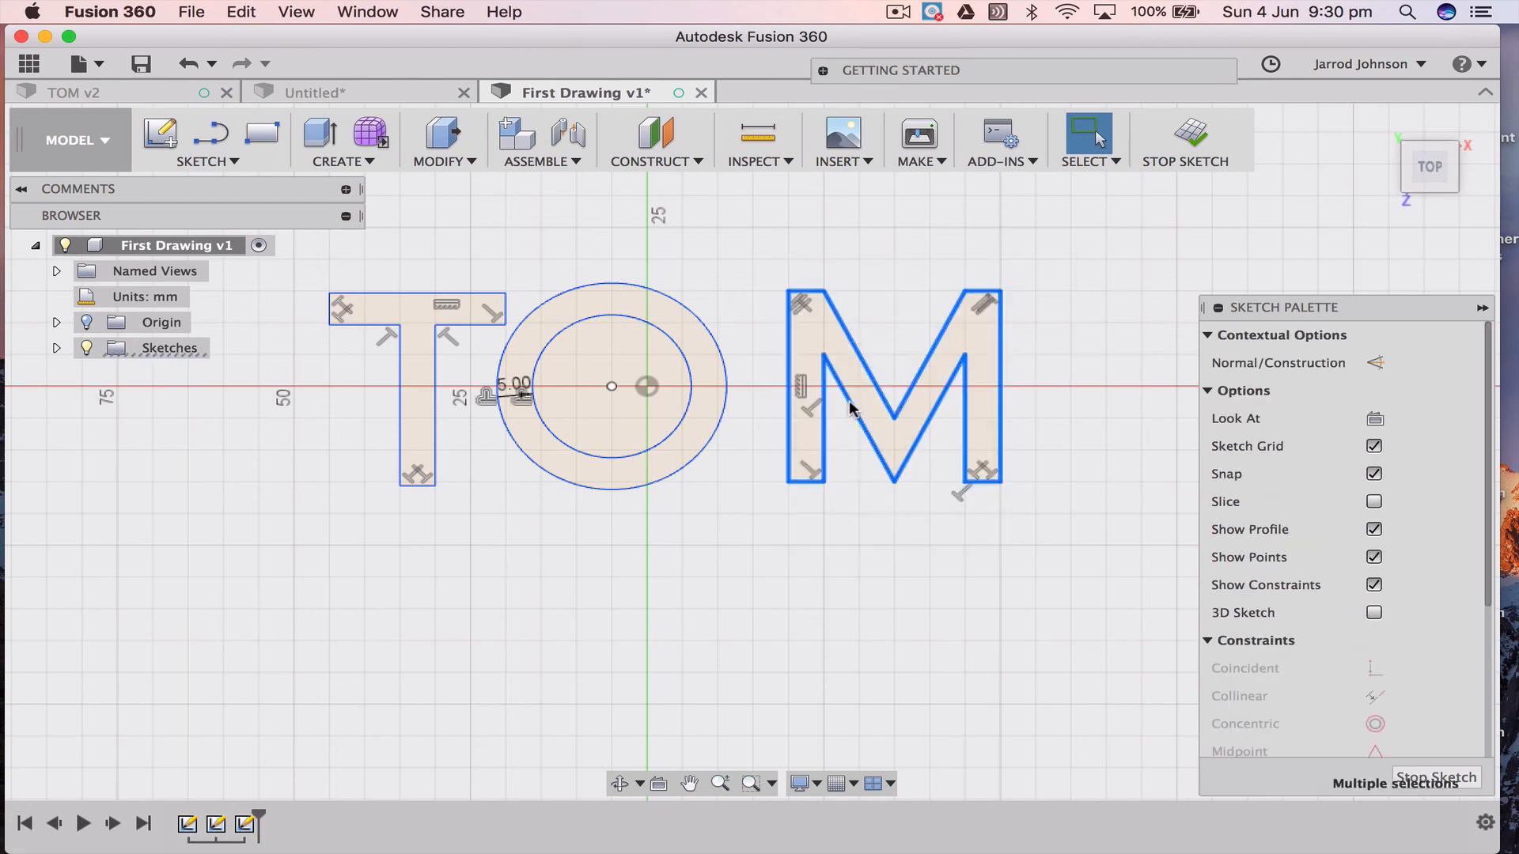
{"action": "left_click_drag", "start_coordinate": [851, 408], "coordinate": [815, 405]}
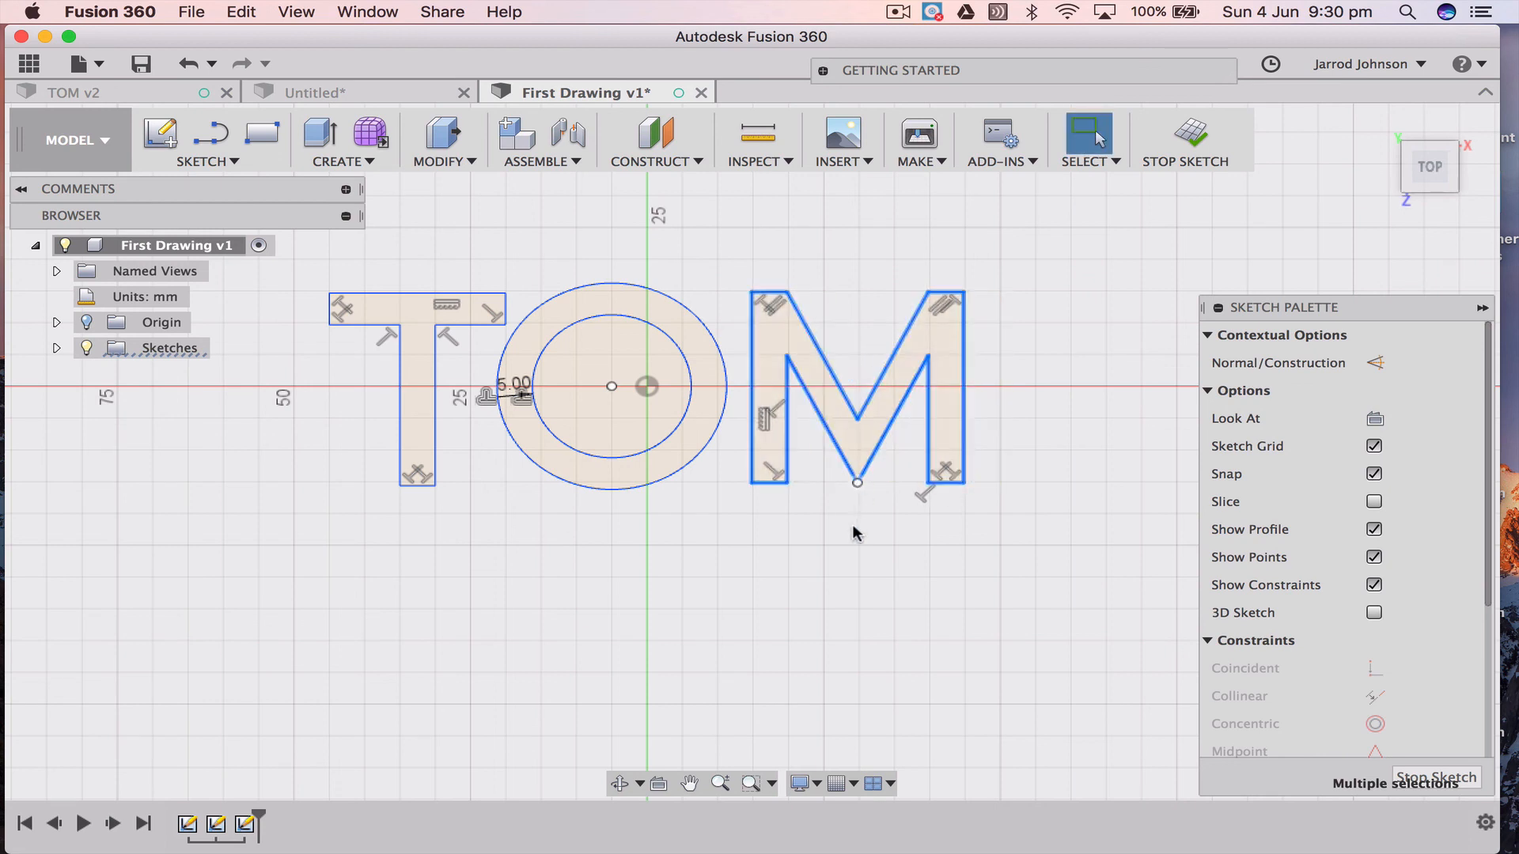
{"action": "left_click", "coordinate": [846, 570]}
Select all three letters and move them together so the O's centre sits on the origin
{"action": "mouse_move", "coordinate": [305, 264]}
{"action": "left_mouse_down"}
{"action": "mouse_move", "coordinate": [848, 435]}
{"action": "mouse_move", "coordinate": [1043, 553]}
{"action": "left_mouse_up"}
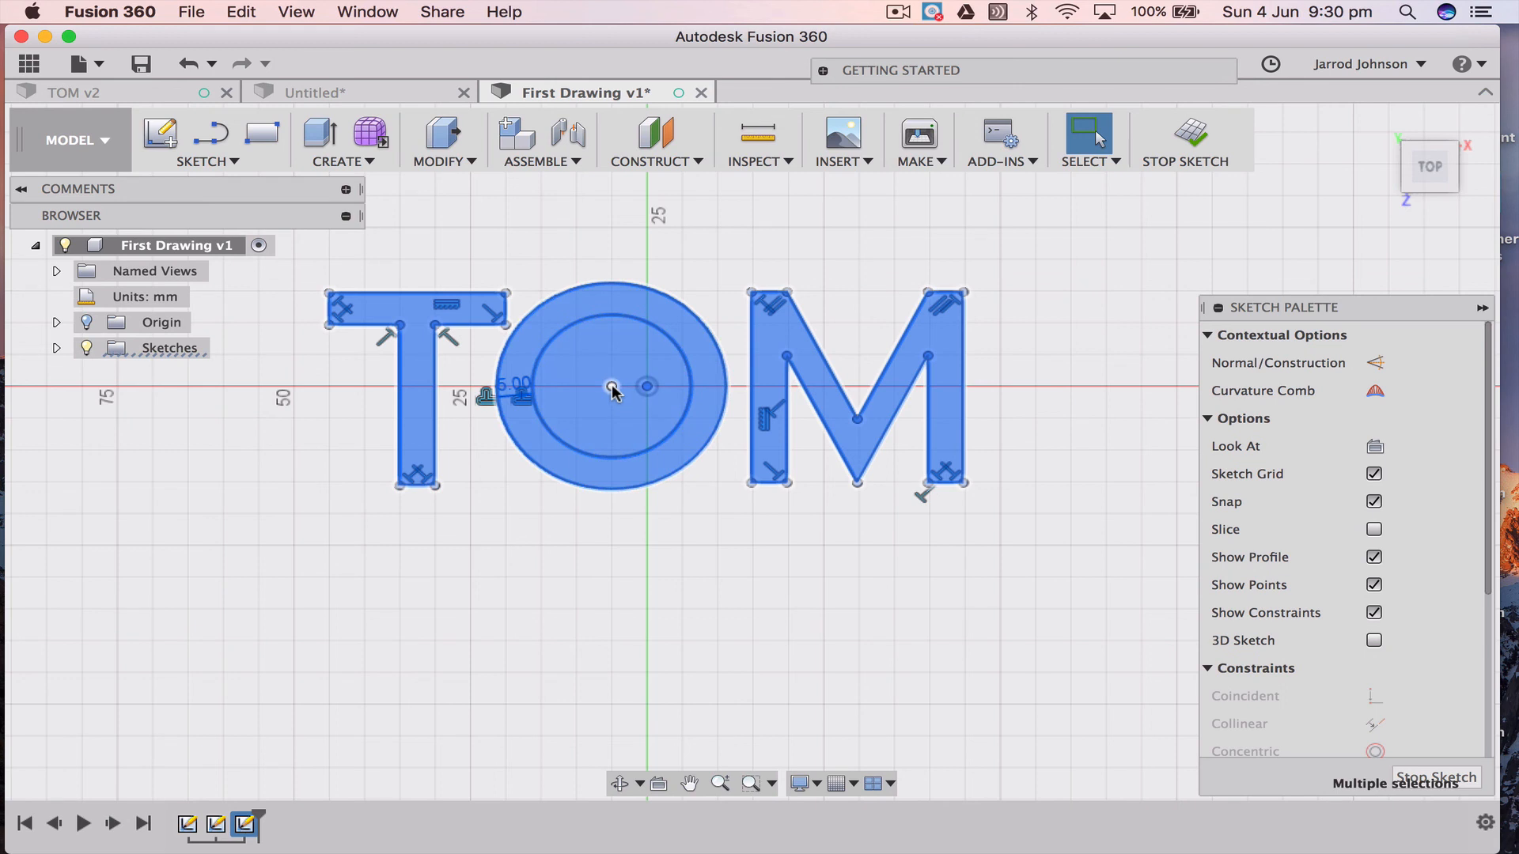
{"action": "left_click_drag", "start_coordinate": [613, 390], "coordinate": [648, 387]}
{"action": "left_click", "coordinate": [751, 540]}
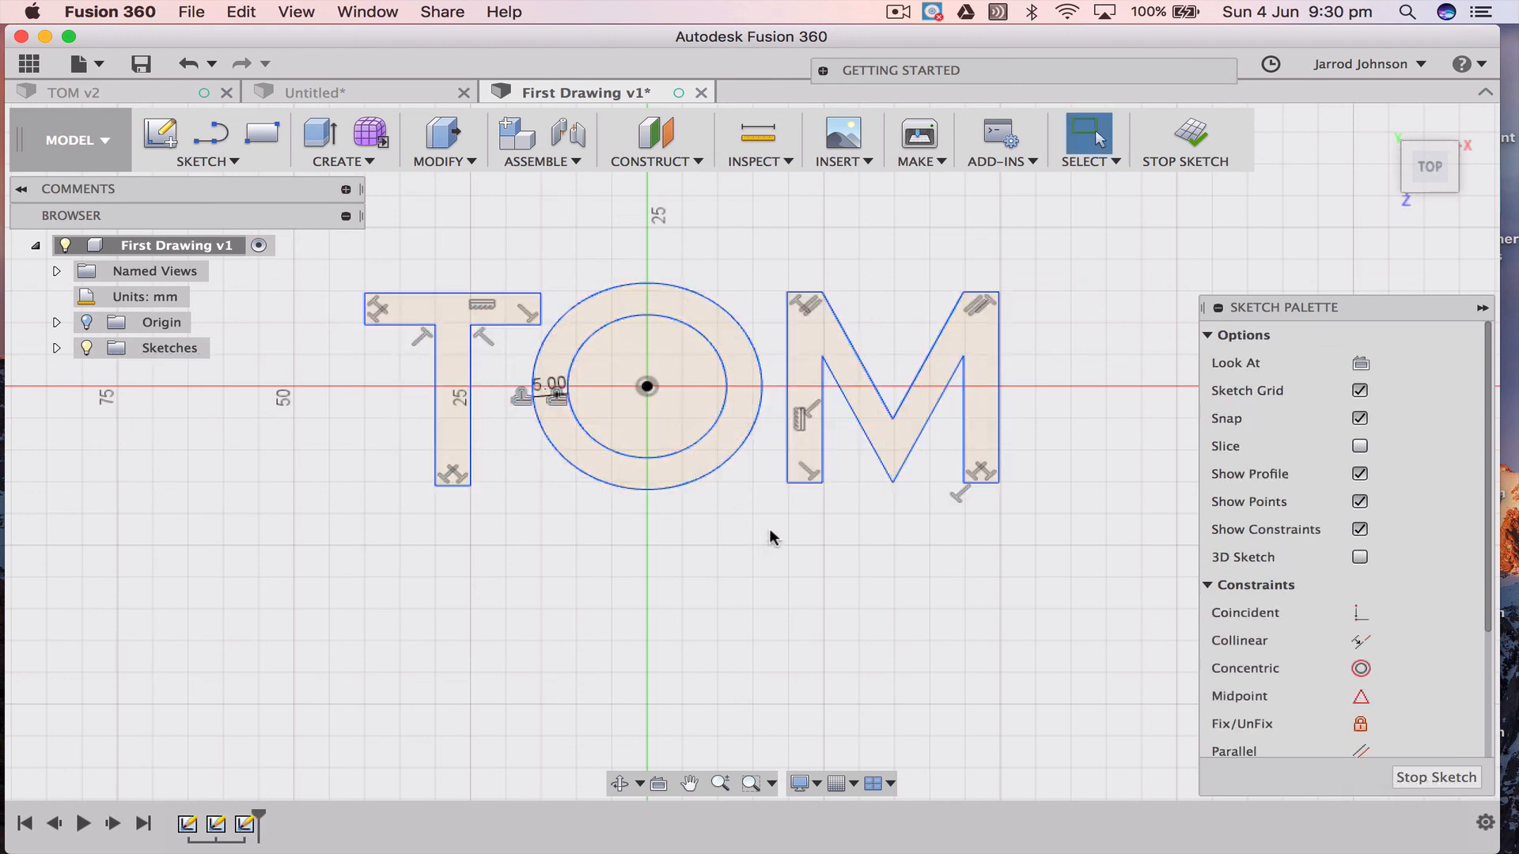
Finish the sketch containing the TOM letters
{"action": "scroll", "coordinate": [762, 523], "scroll_direction": "left", "scroll_amount": 3}
{"action": "scroll", "coordinate": [762, 524], "scroll_direction": "down", "scroll_amount": 2}
{"action": "scroll", "coordinate": [762, 523], "scroll_direction": "up", "scroll_amount": 2}
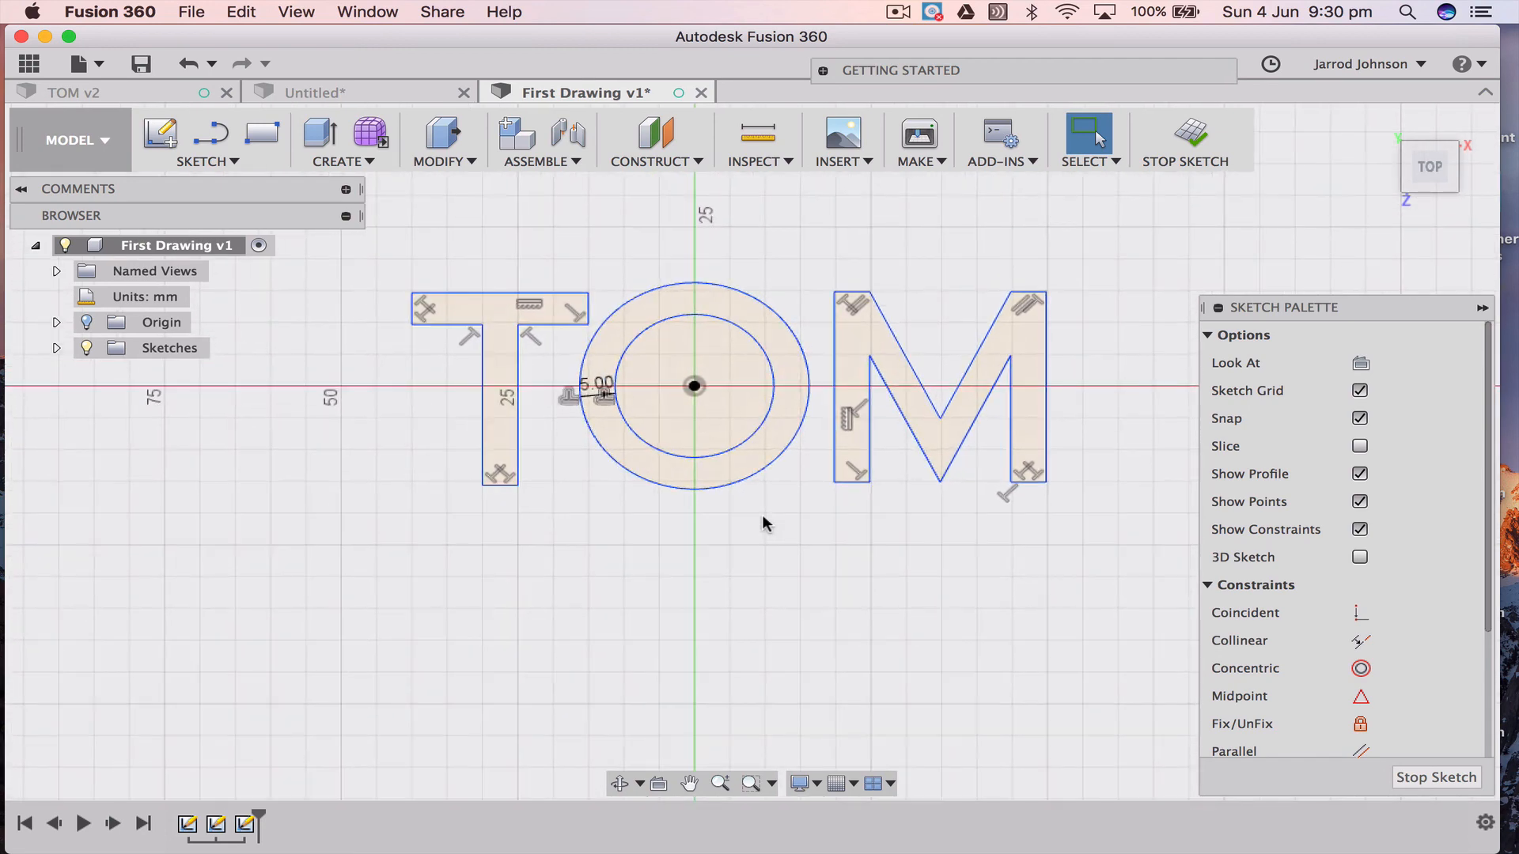
{"action": "left_click", "coordinate": [1163, 148]}
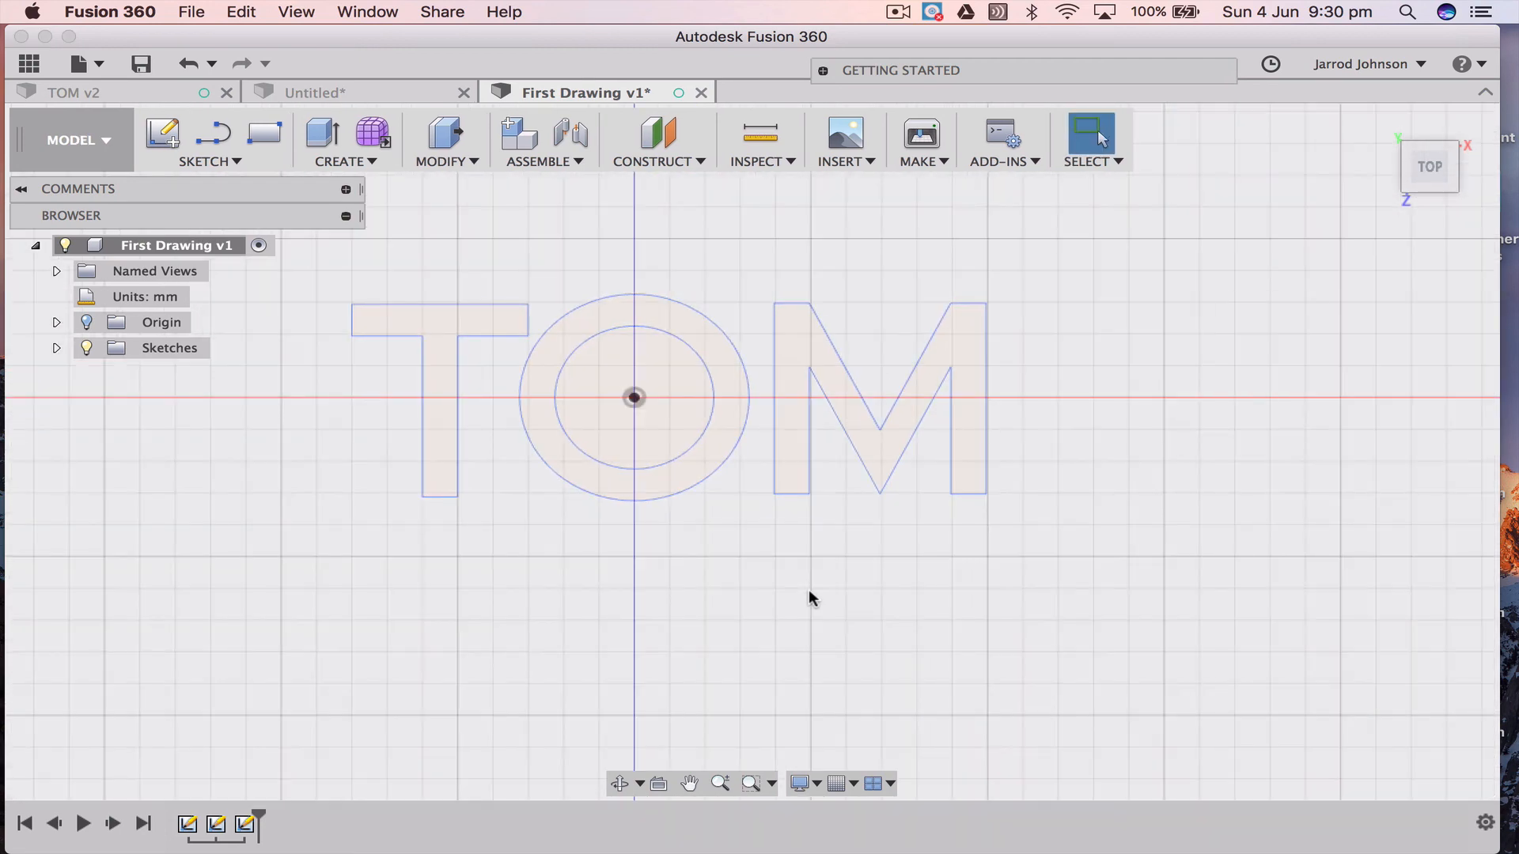
Orbit to an angled view from above the front to examine the flat TOM outlines
{"action": "scroll", "coordinate": [809, 590], "scroll_direction": "right", "scroll_amount": 5, "text": "shift"}
{"action": "scroll", "coordinate": [808, 590], "scroll_direction": "left", "scroll_amount": 6, "text": "shift"}
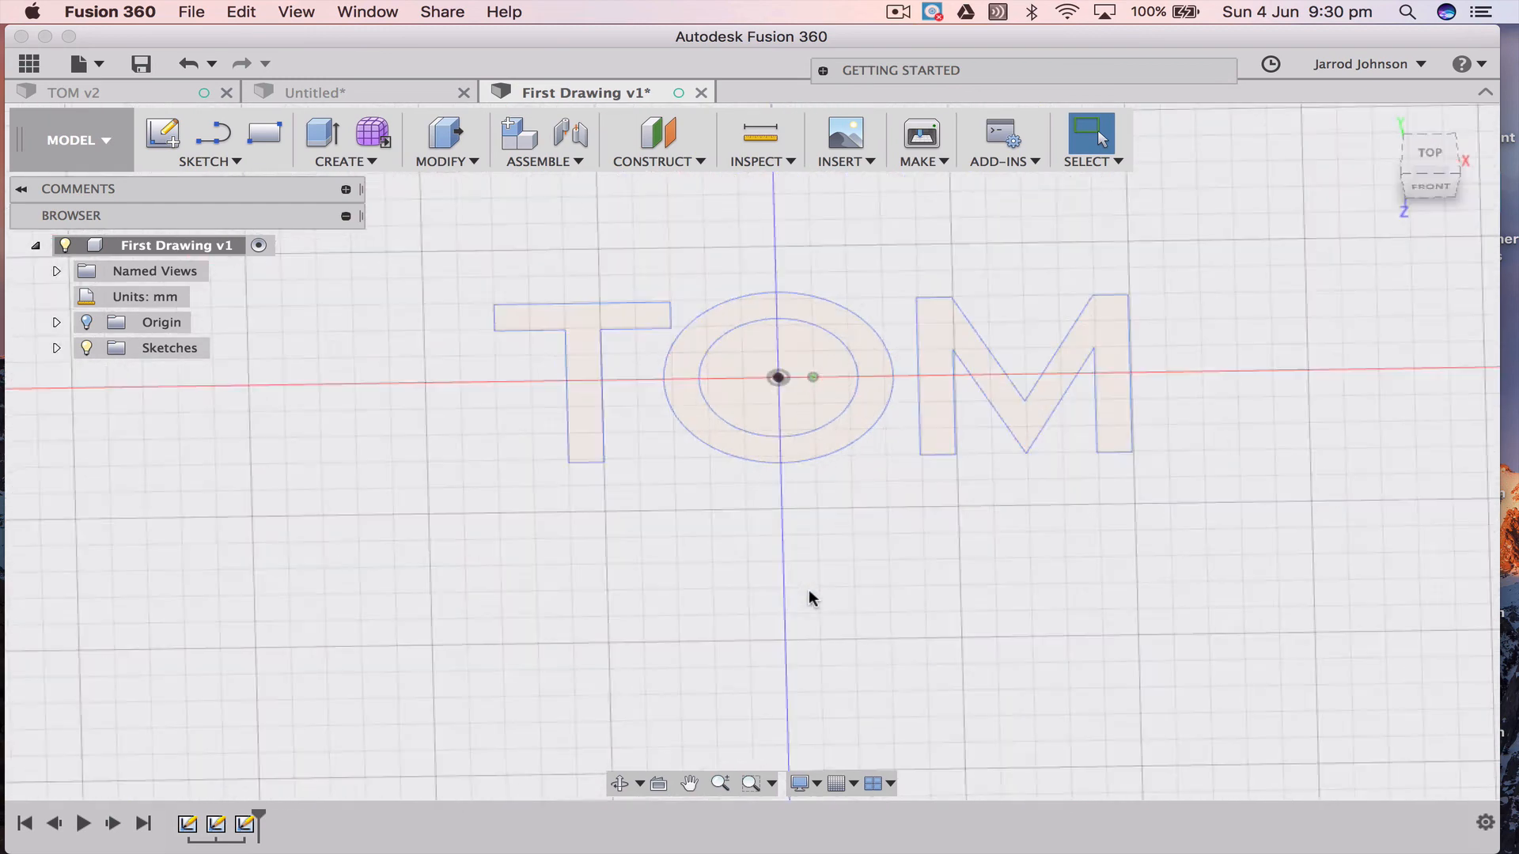
{"action": "scroll", "coordinate": [808, 590], "scroll_direction": "down", "scroll_amount": 3, "text": "shift"}
{"action": "scroll", "coordinate": [808, 590], "scroll_direction": "down", "scroll_amount": 2, "text": "shift"}
{"action": "scroll", "coordinate": [808, 590], "scroll_direction": "up", "scroll_amount": 3, "text": "shift"}
{"action": "scroll", "coordinate": [808, 590], "scroll_direction": "right", "scroll_amount": 3, "text": "shift"}
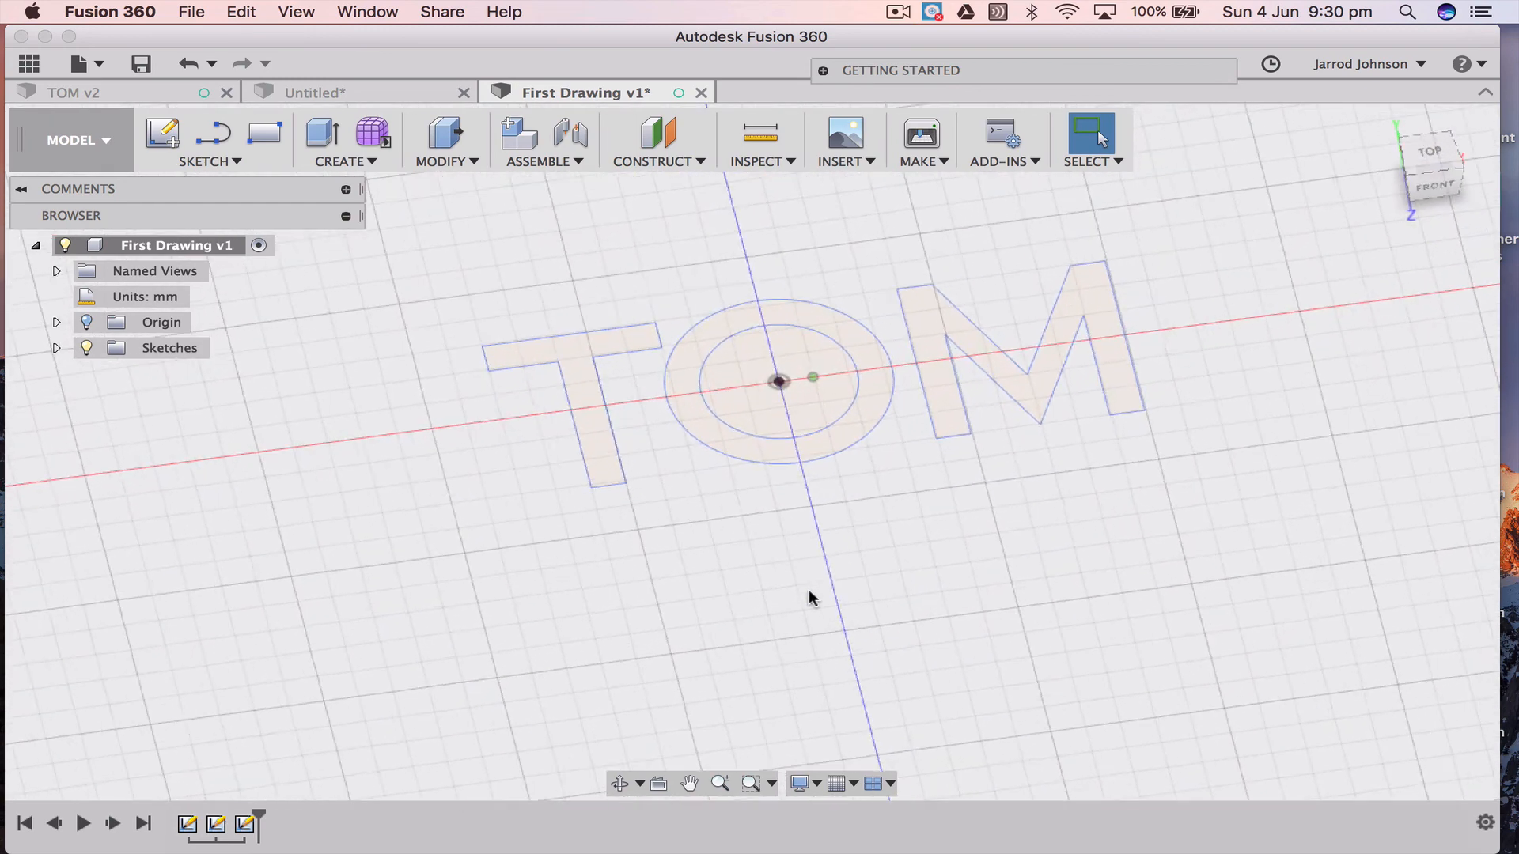